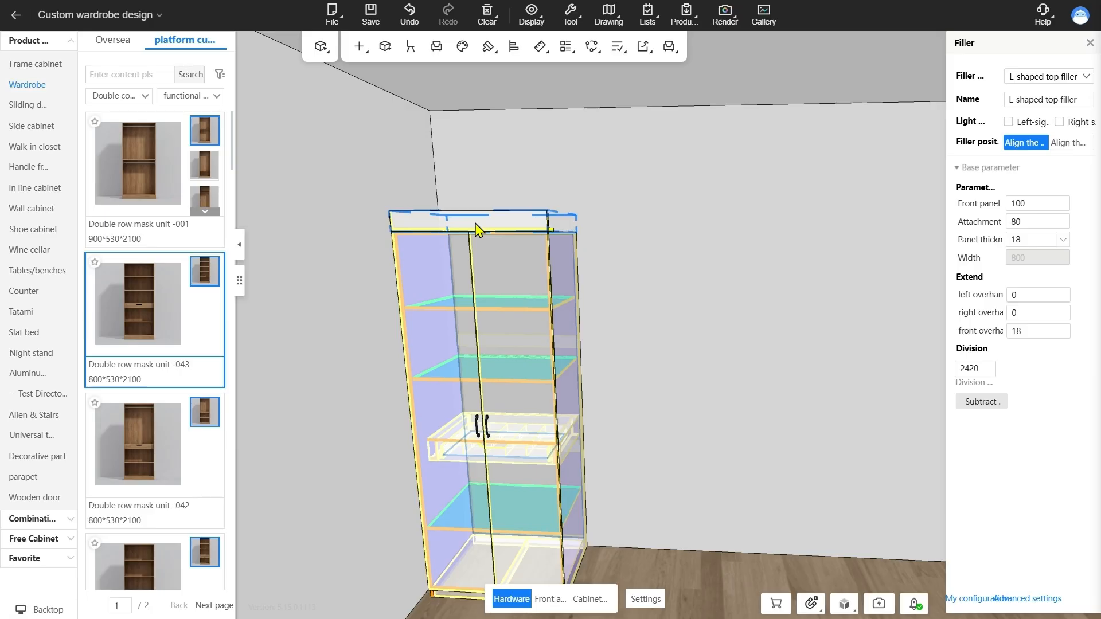
Return the wardrobe to the opaque outlined display and remove the L-shaped top filler above it
key(1)
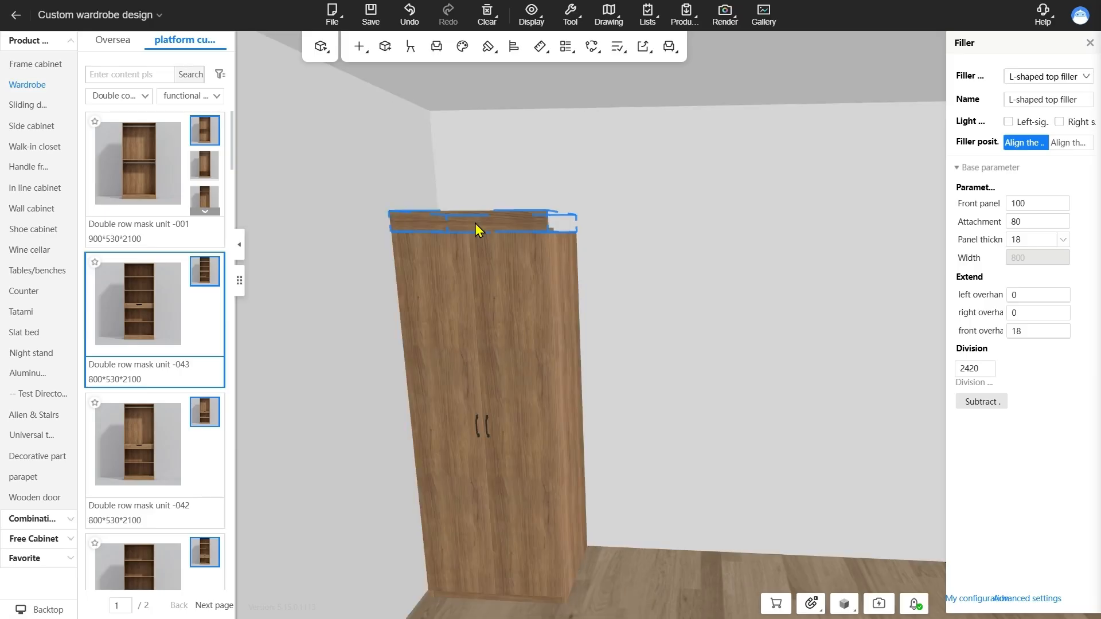
key(2)
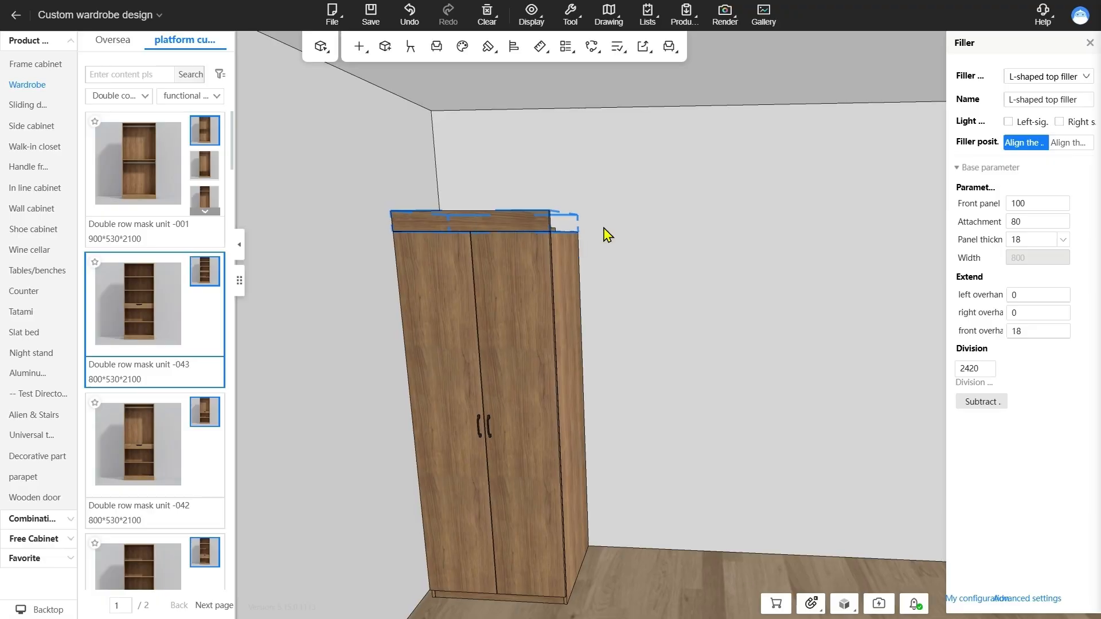
click(608, 234)
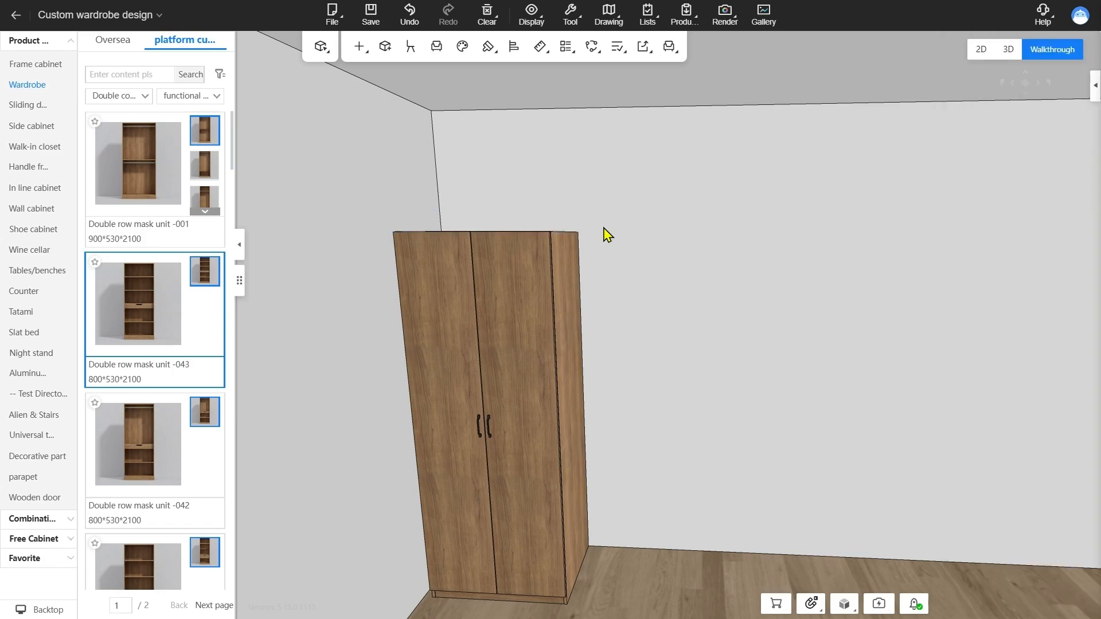
Place an I-shaped top sealing plate from the decorative filler strips on top of the double-door wardrobe
click(28, 468)
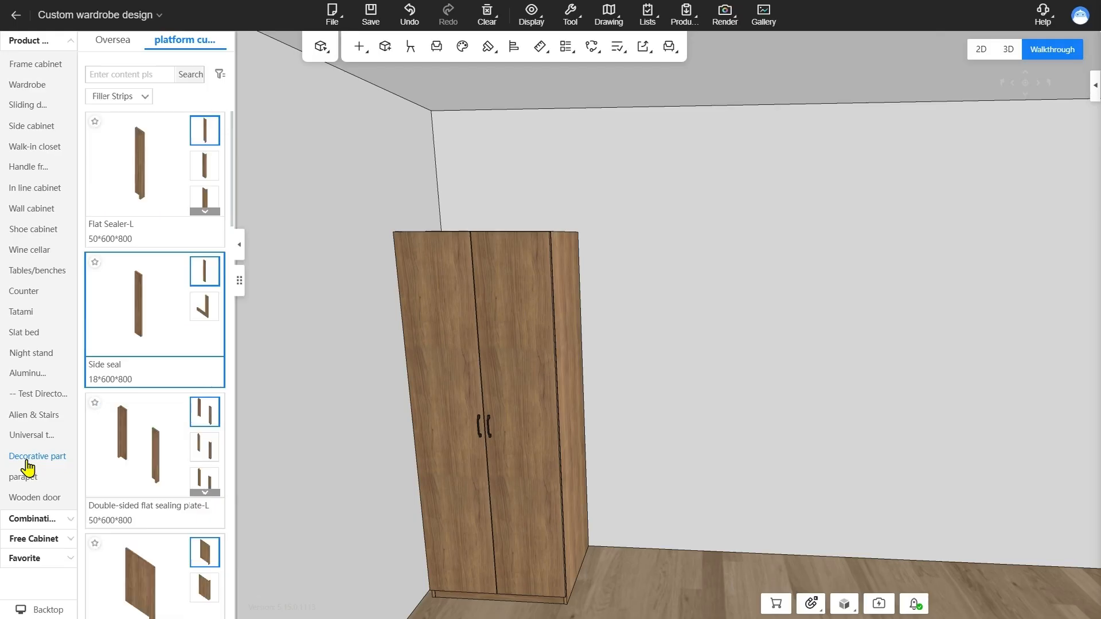
scroll(198, 298, down, 5)
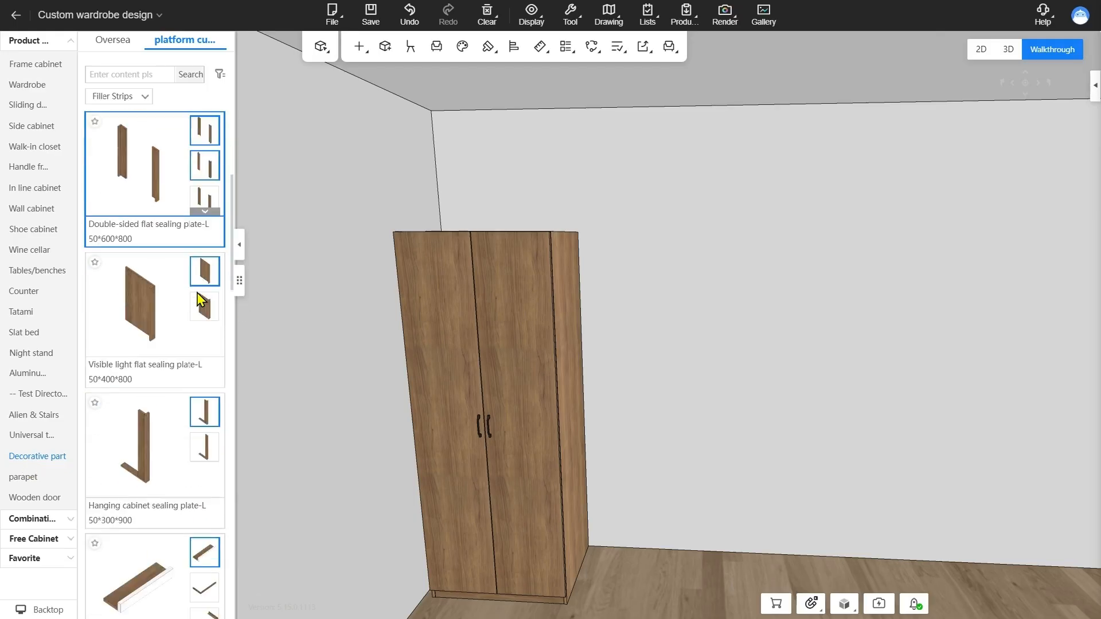
scroll(198, 298, down, 5)
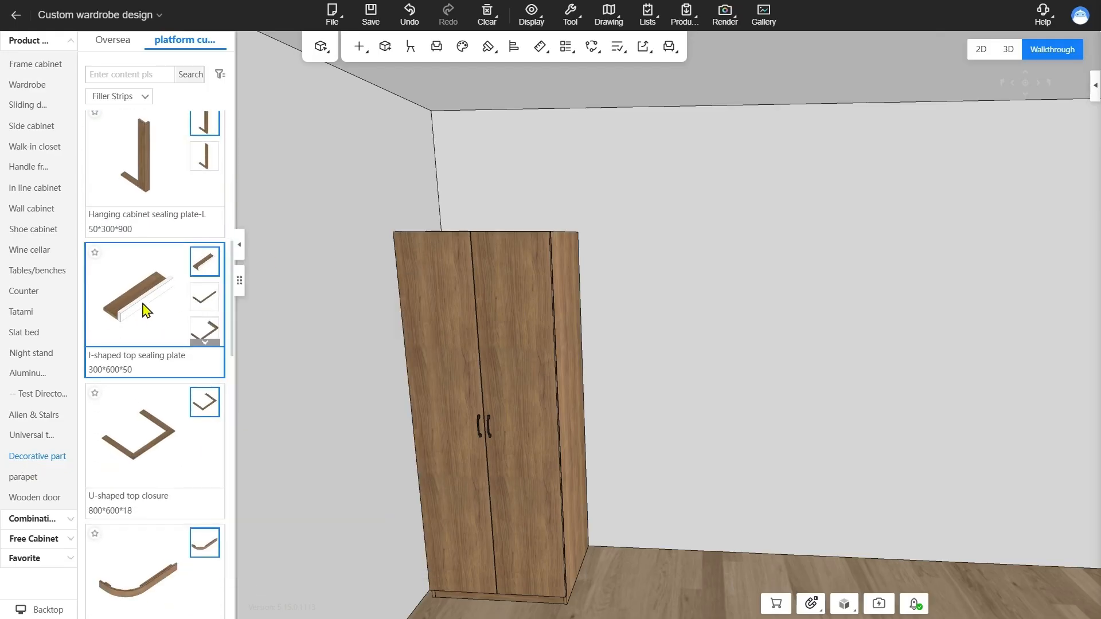
click(146, 309)
click(473, 233)
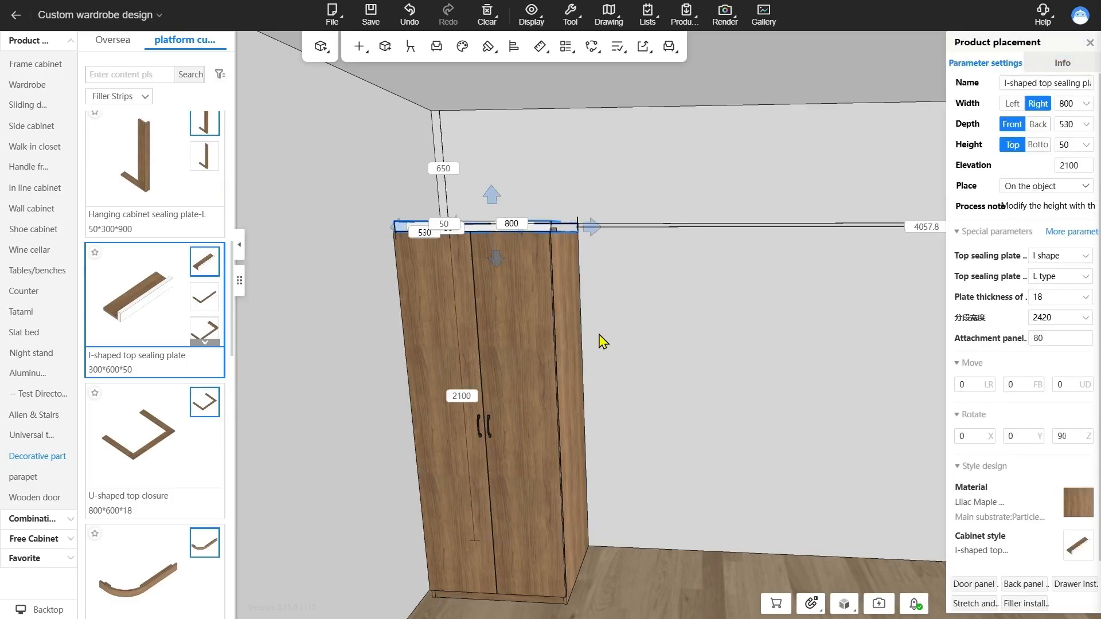
Inspect the top sealing plate's structure in the see-through display and undo its placement
right_drag(701, 265, 722, 294)
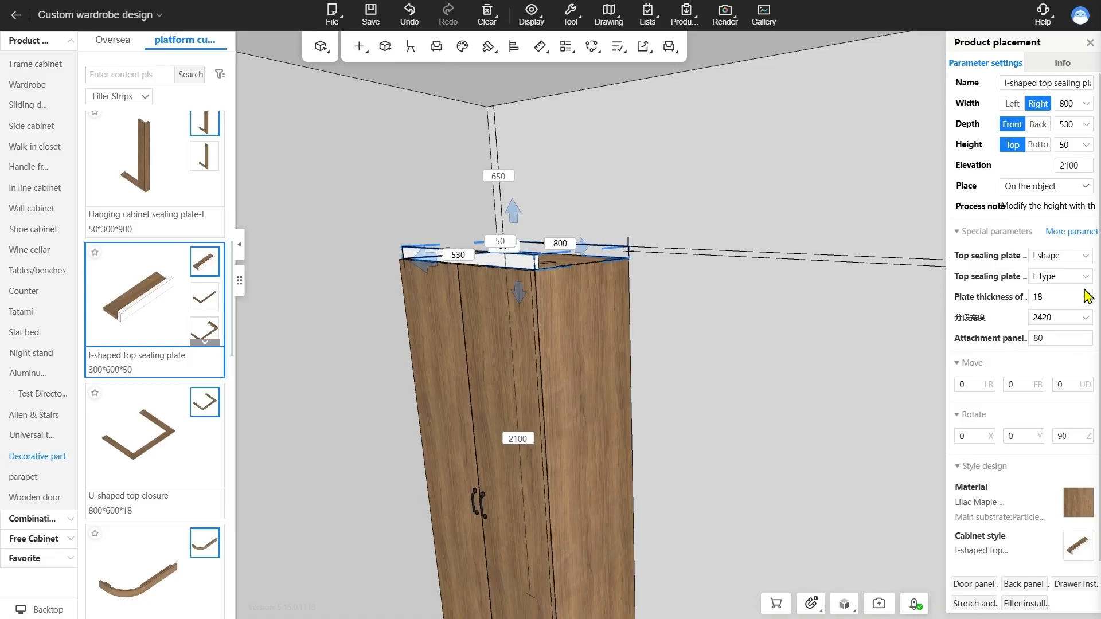
key(x)
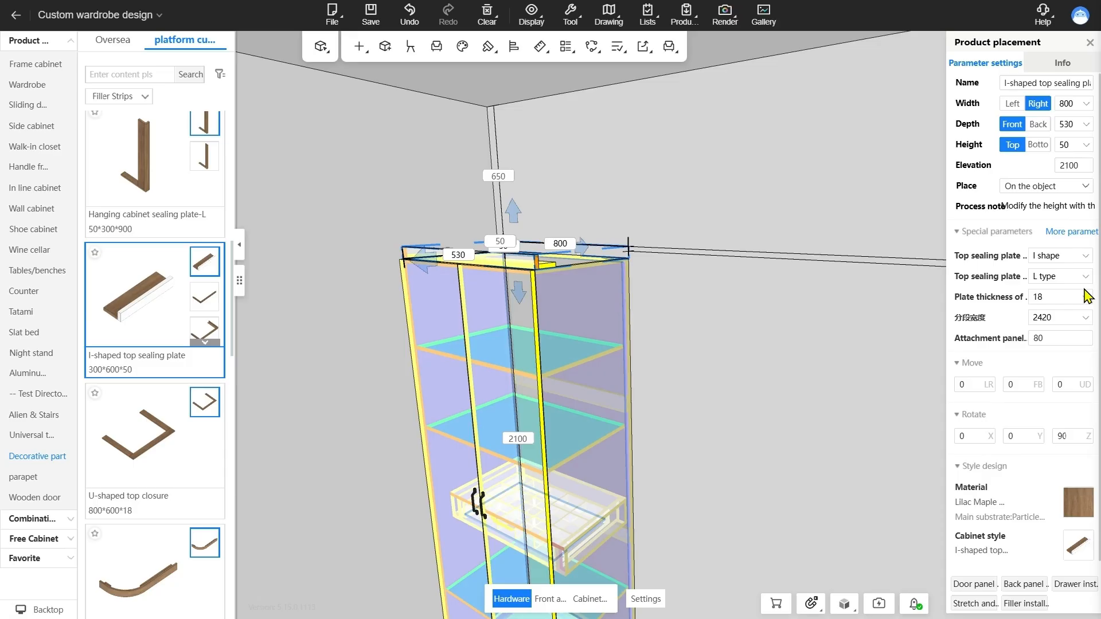
key(ctrl+z)
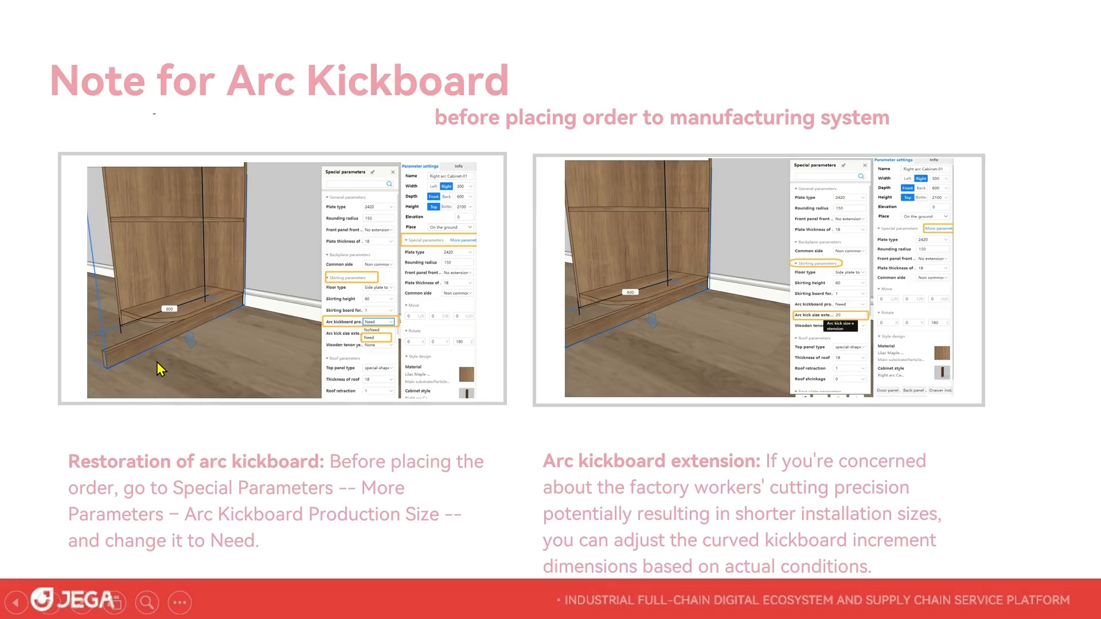
Switch to the wardrobe design and set the Right Arc Cabinet-02's arc kickboard production size to Need
key(alt+Tab)
click(624, 179)
scroll(623, 178, up, 3)
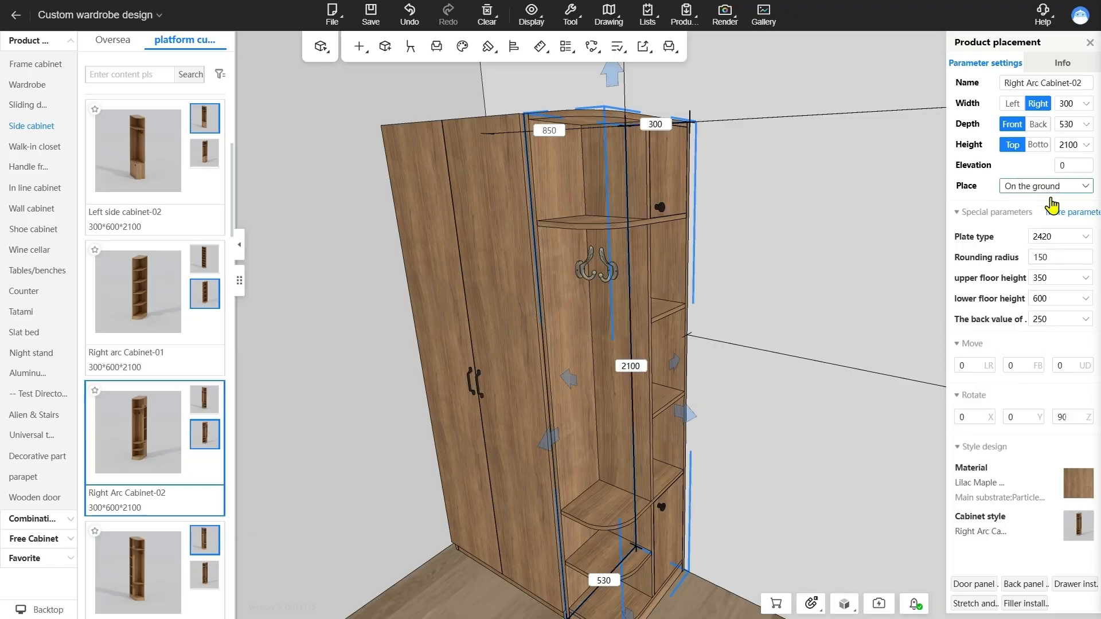
click(1067, 212)
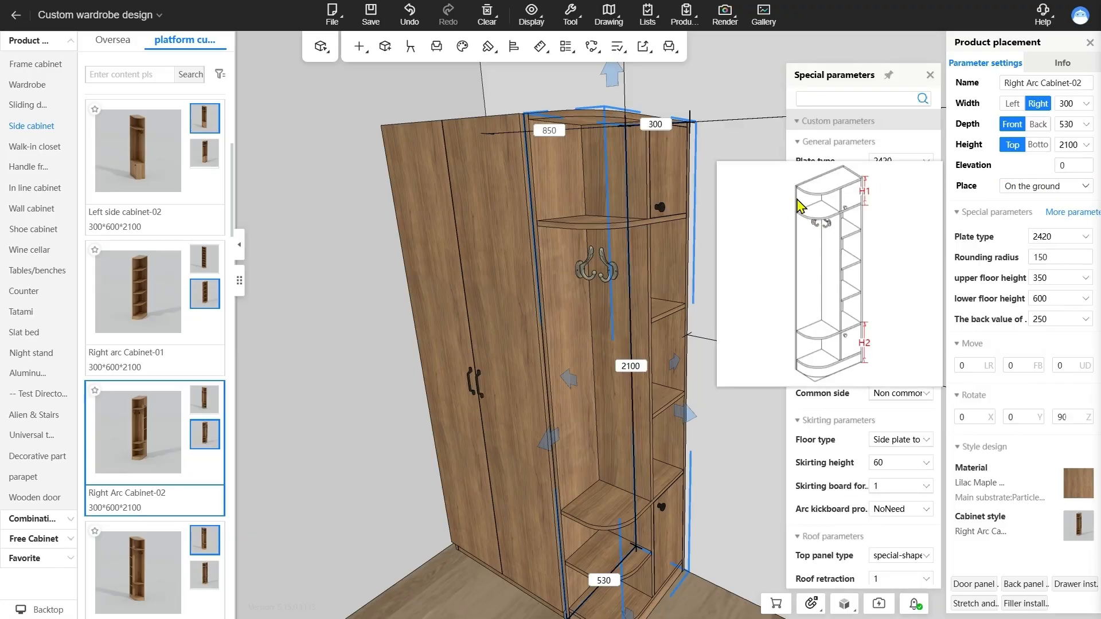
scroll(839, 329, down, 1)
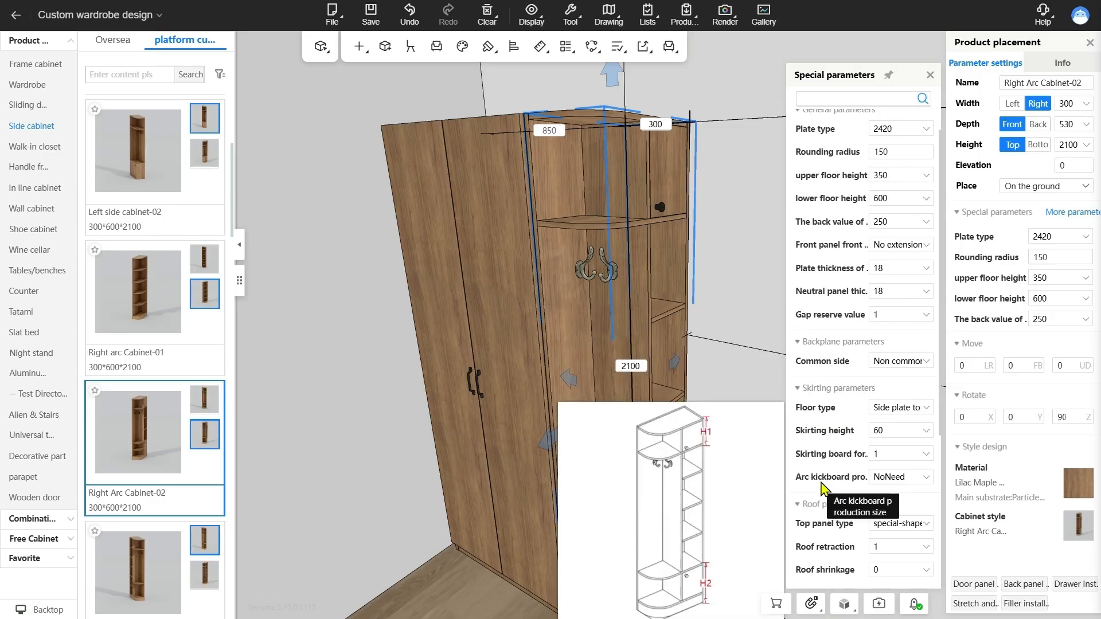
click(914, 479)
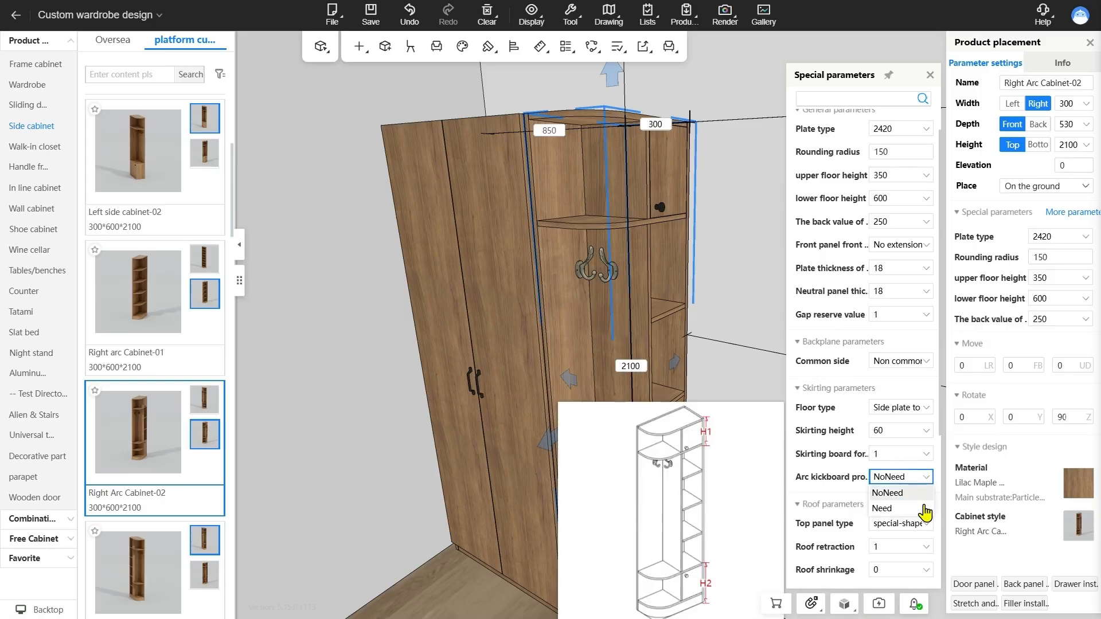
click(886, 508)
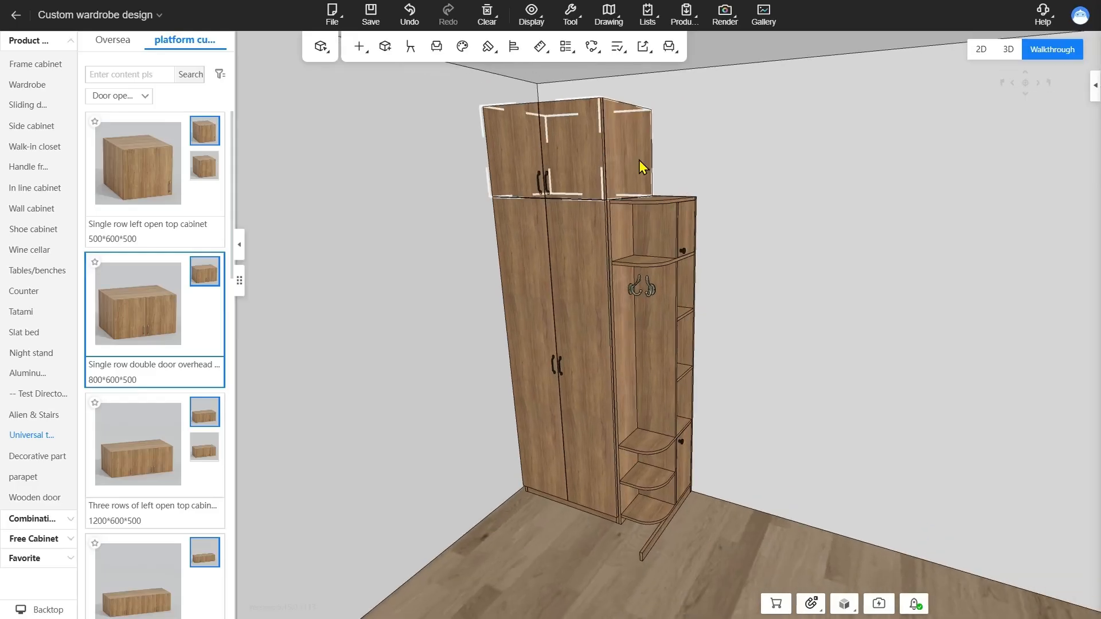
Group the double-door overhead cabinet with the wardrobe beneath it and dismiss the combination parameters
click(639, 167)
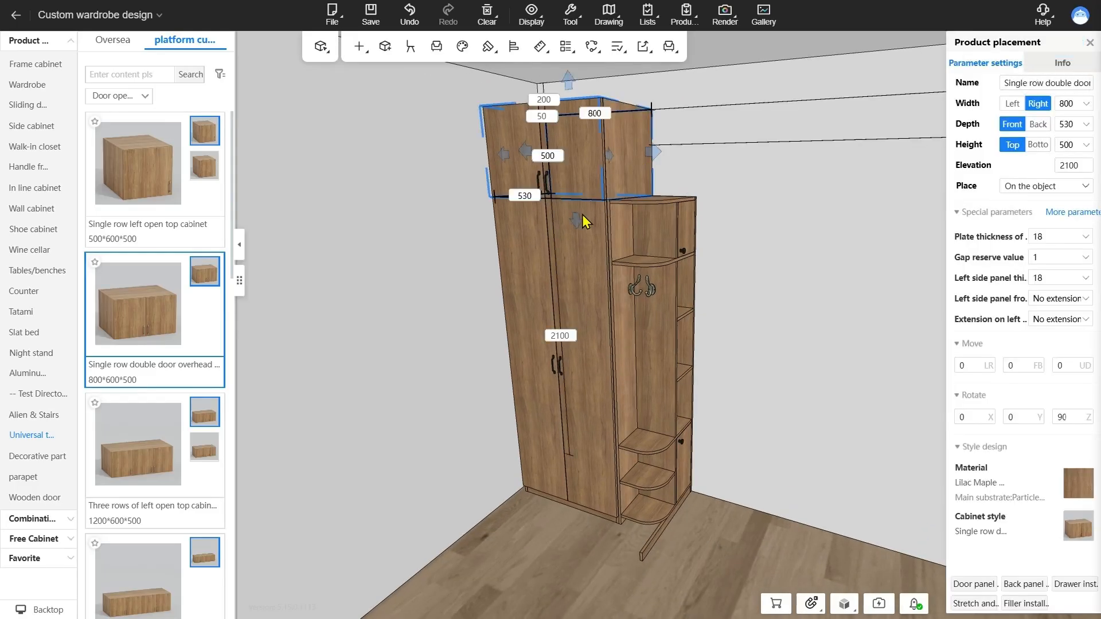
click(600, 517)
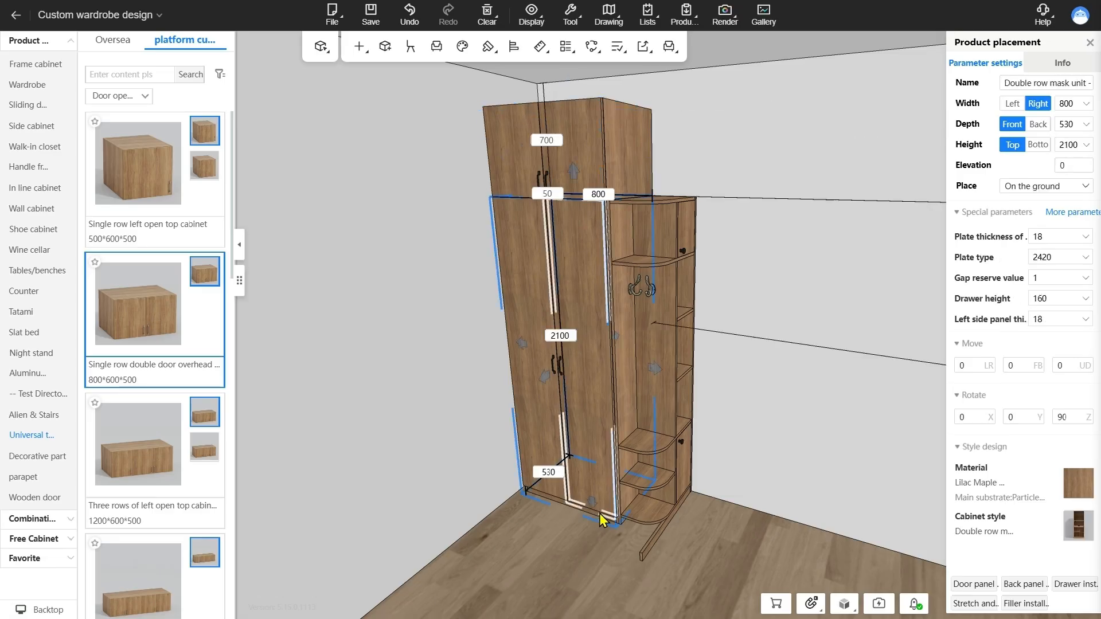
click(590, 579)
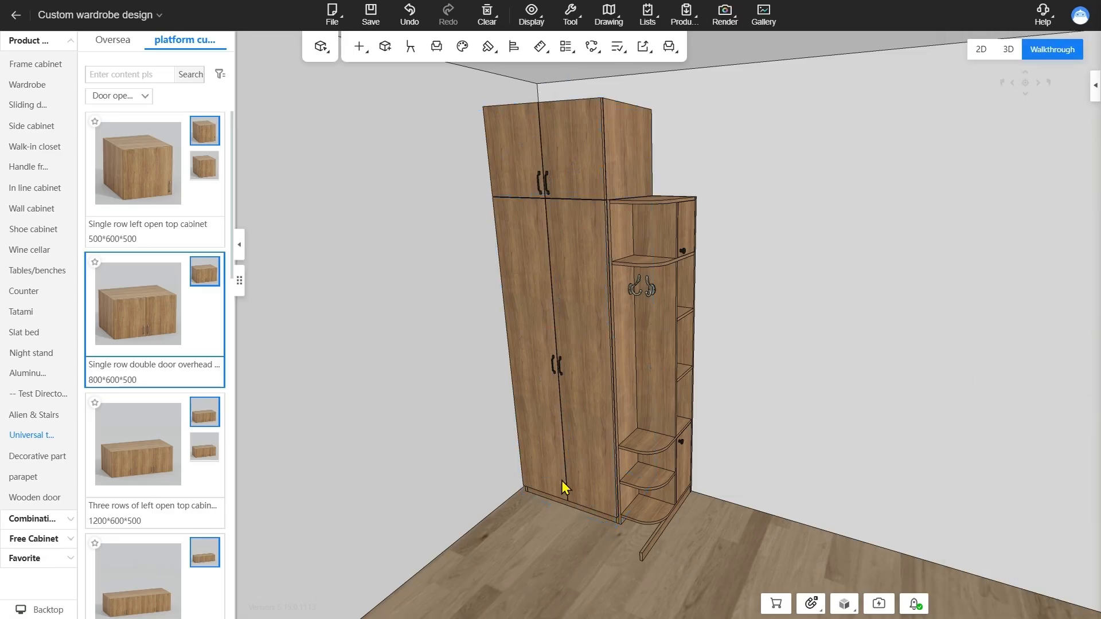
click(496, 536)
click(591, 46)
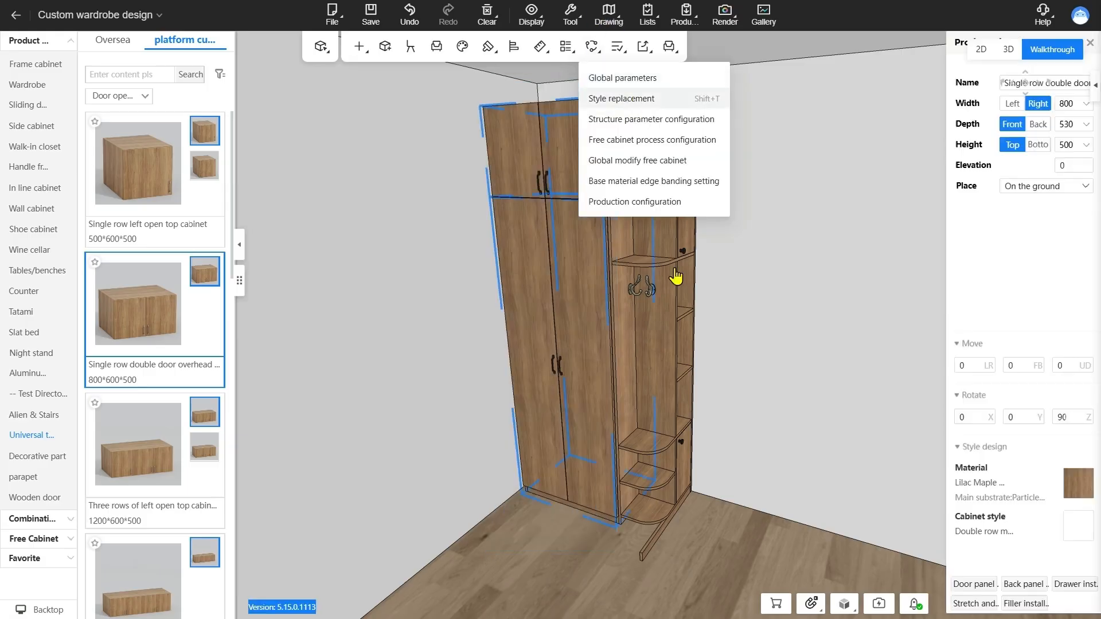
key(ctrl+g)
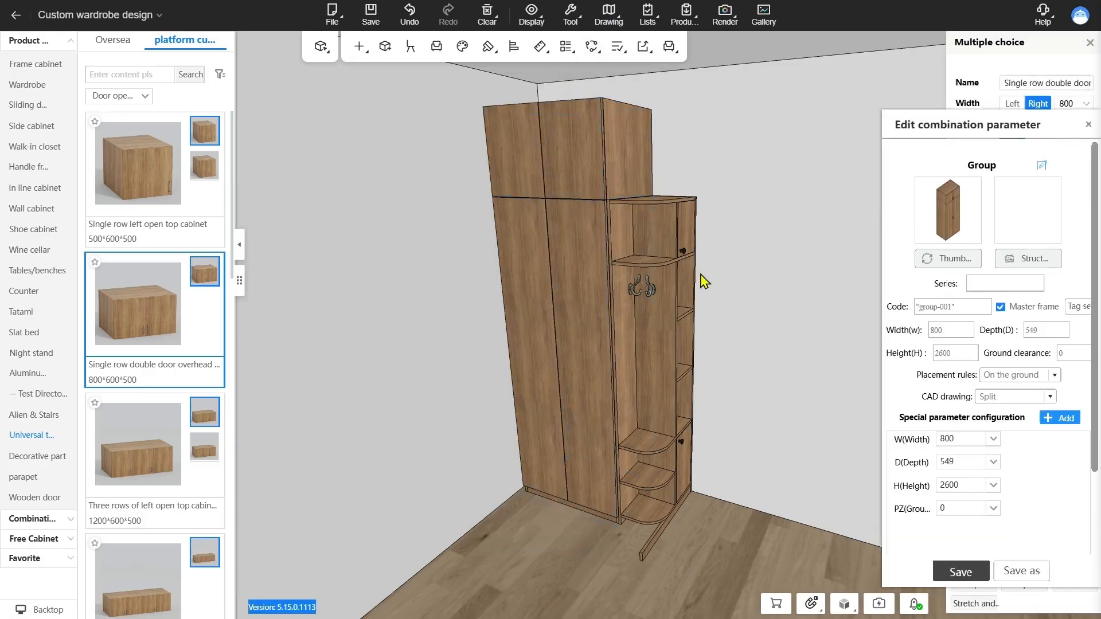
click(1087, 125)
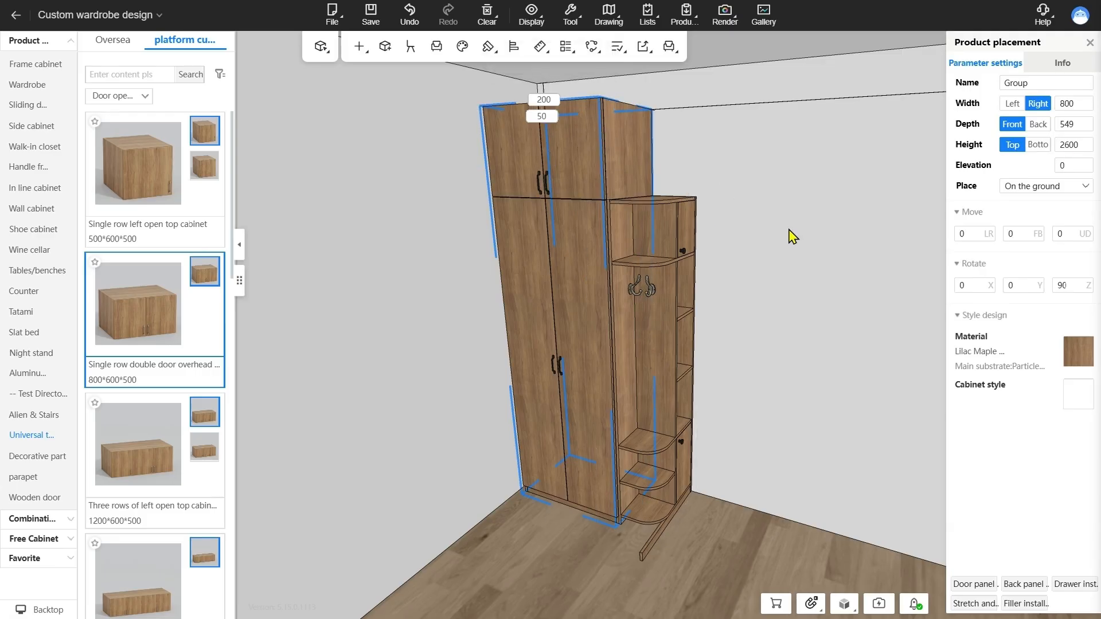
Ungroup the combined overhead cabinet and wardrobe, accepting the disassembly without unit inheritance of group accessories
key(ctrl+shift+g)
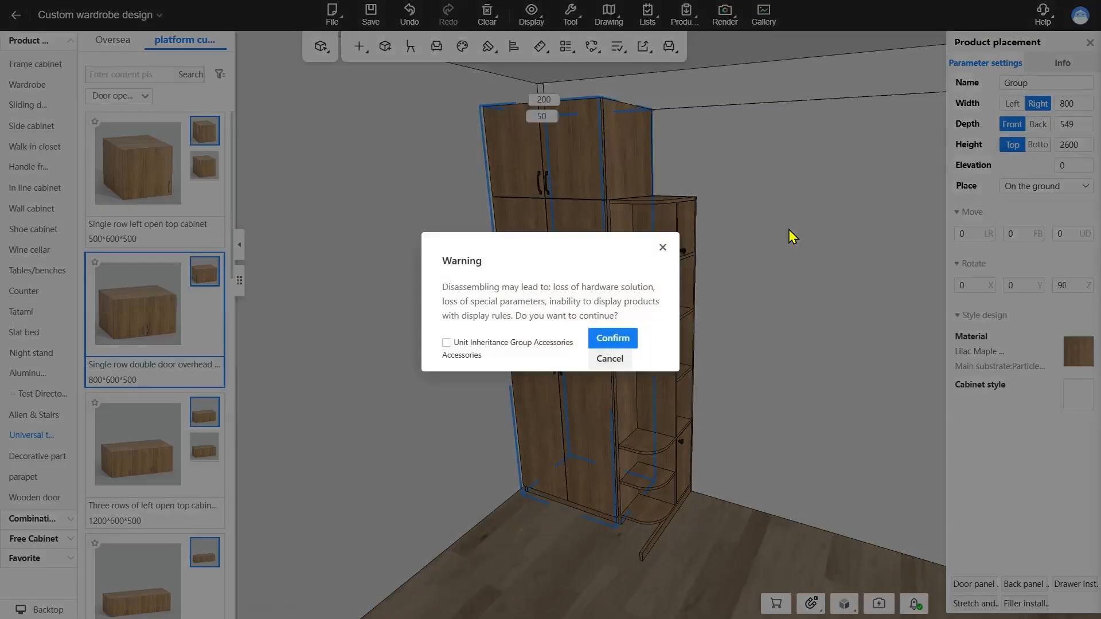
click(597, 342)
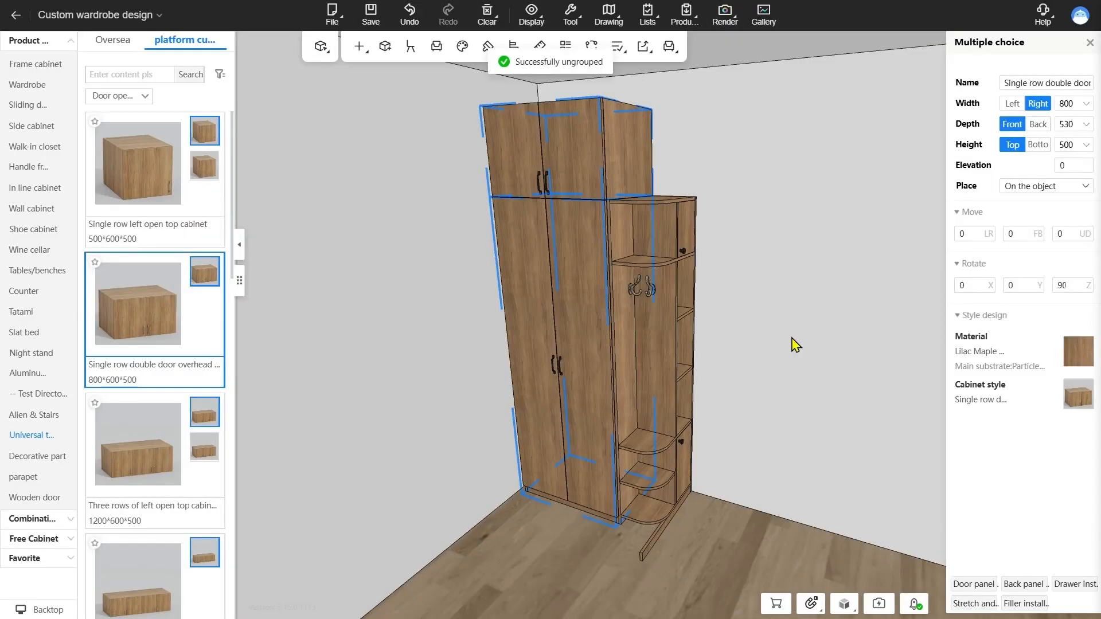
drag(791, 338, 862, 314)
scroll(788, 310, up, 2)
click(789, 309)
scroll(688, 268, down, 2)
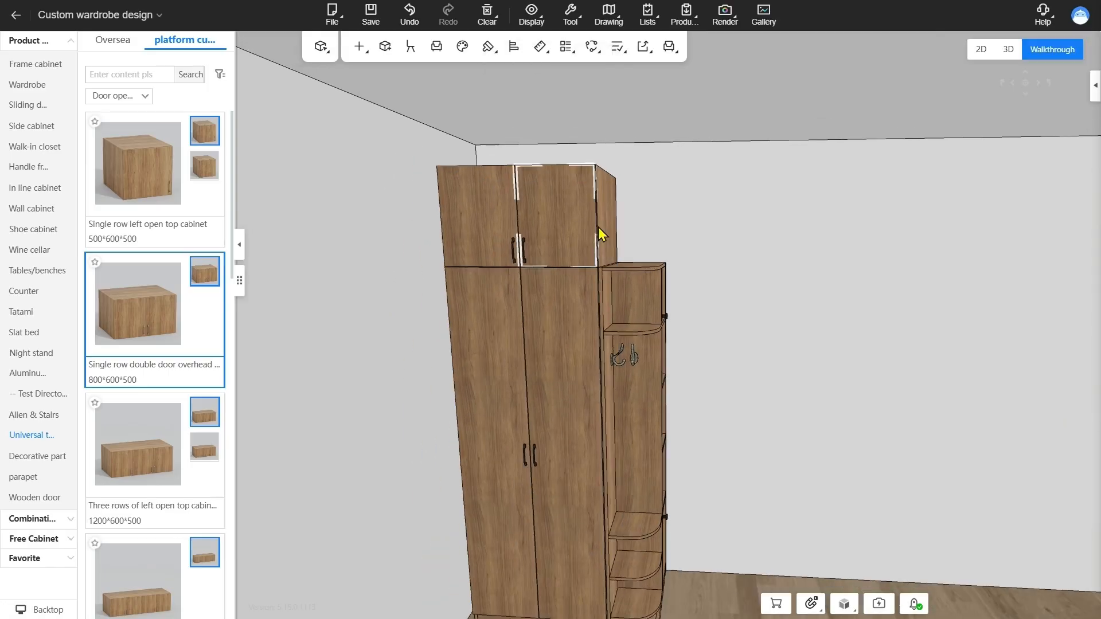
click(612, 234)
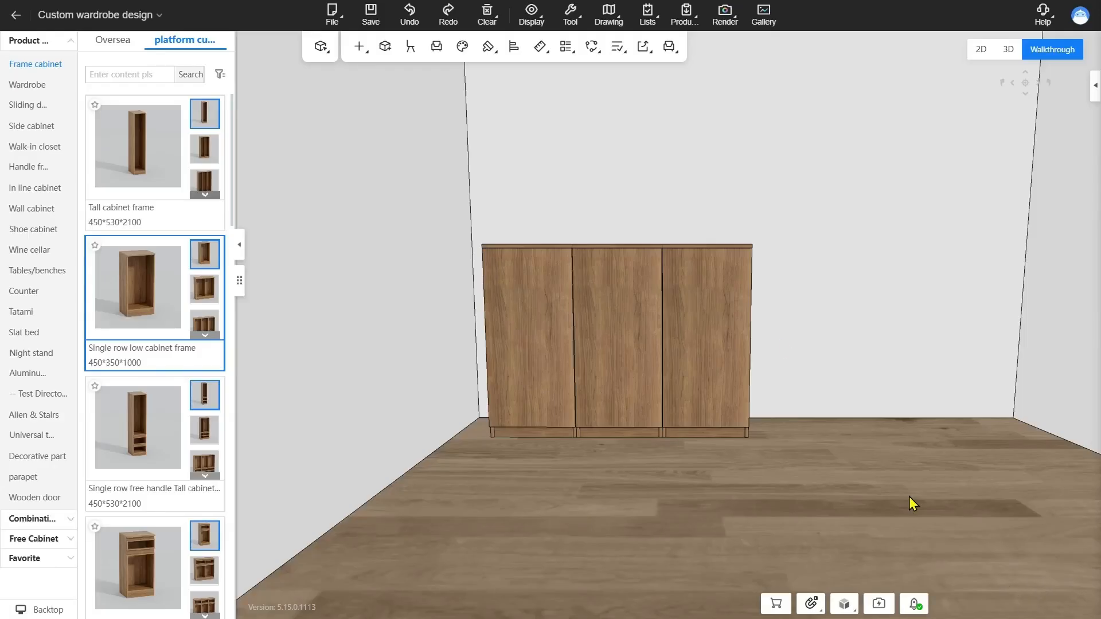
Open the door style library for all doors and browse to the Card strip/stroke category of flat doors
drag(710, 166, 710, 166)
right_click(710, 167)
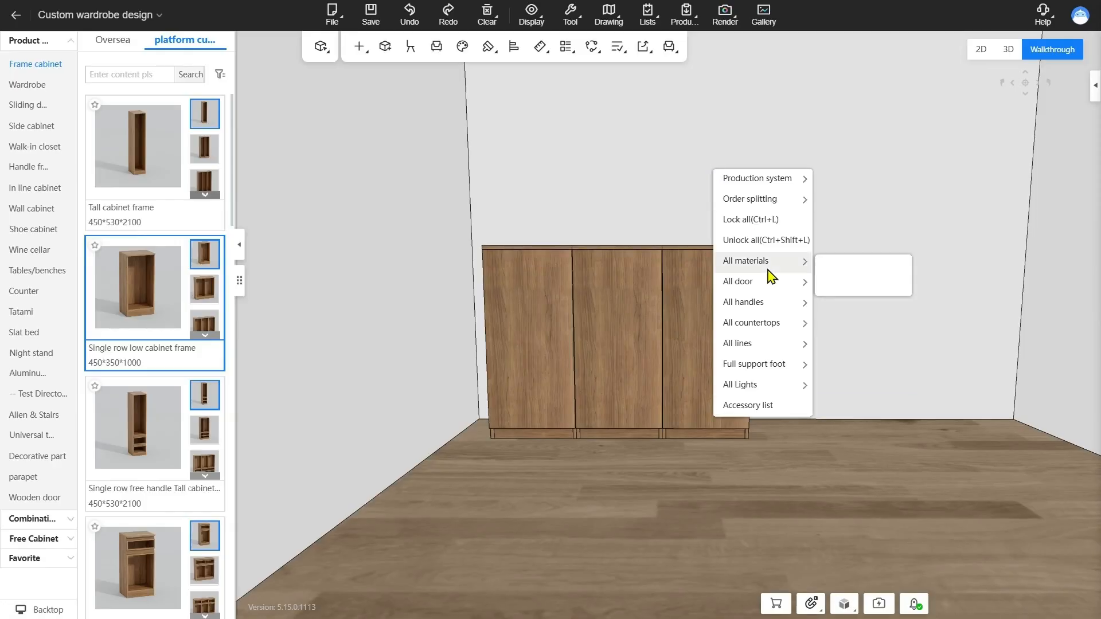
mouse_move(769, 285)
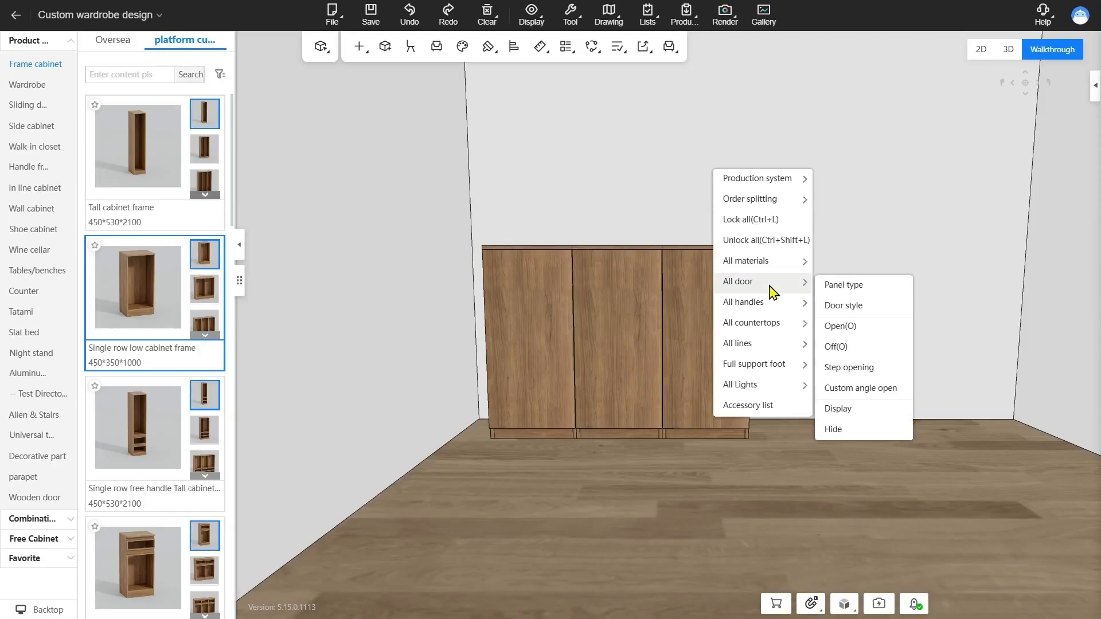
click(861, 306)
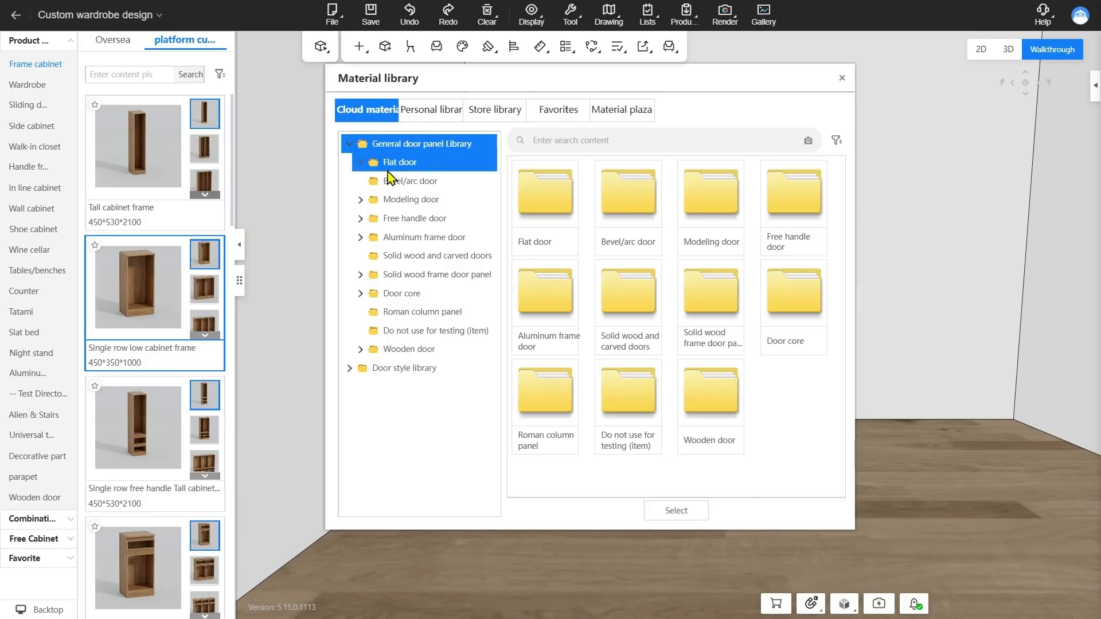
click(359, 165)
click(425, 202)
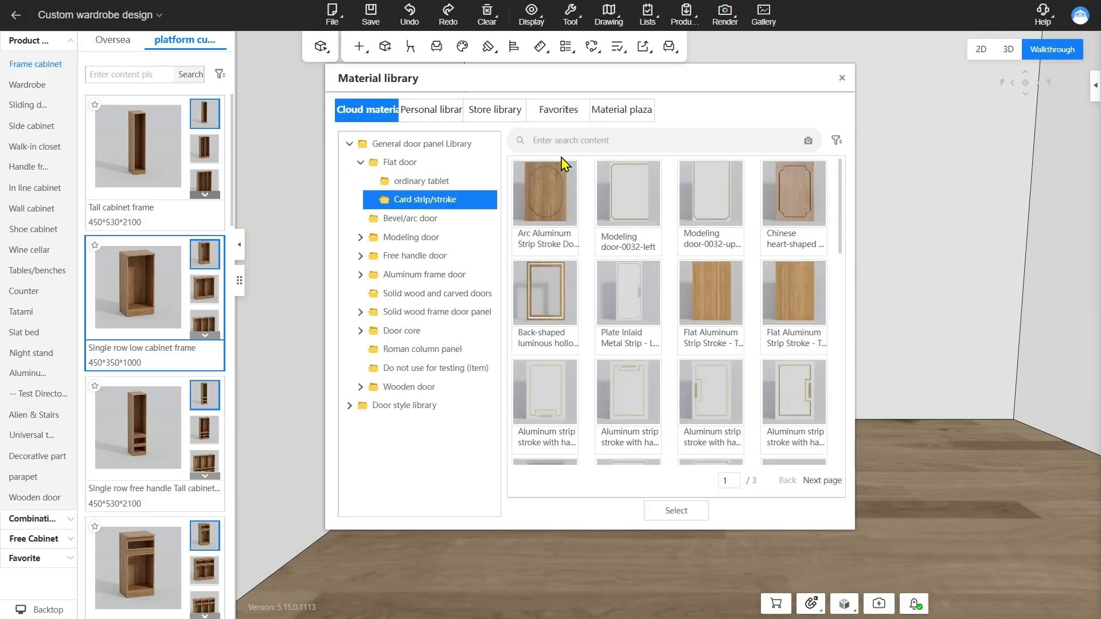
Examine the details of the productable stroke doors, including the Arc Aluminum Strip Stroke Door and the PM-008 Stroke Door
mouse_move(571, 172)
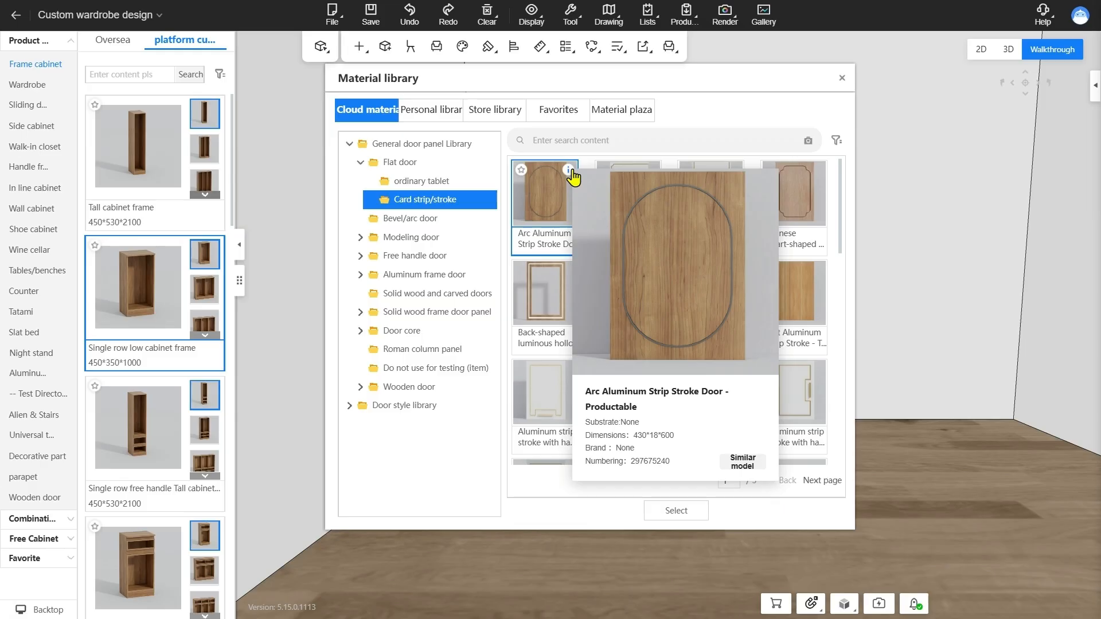
scroll(756, 453, down, 3)
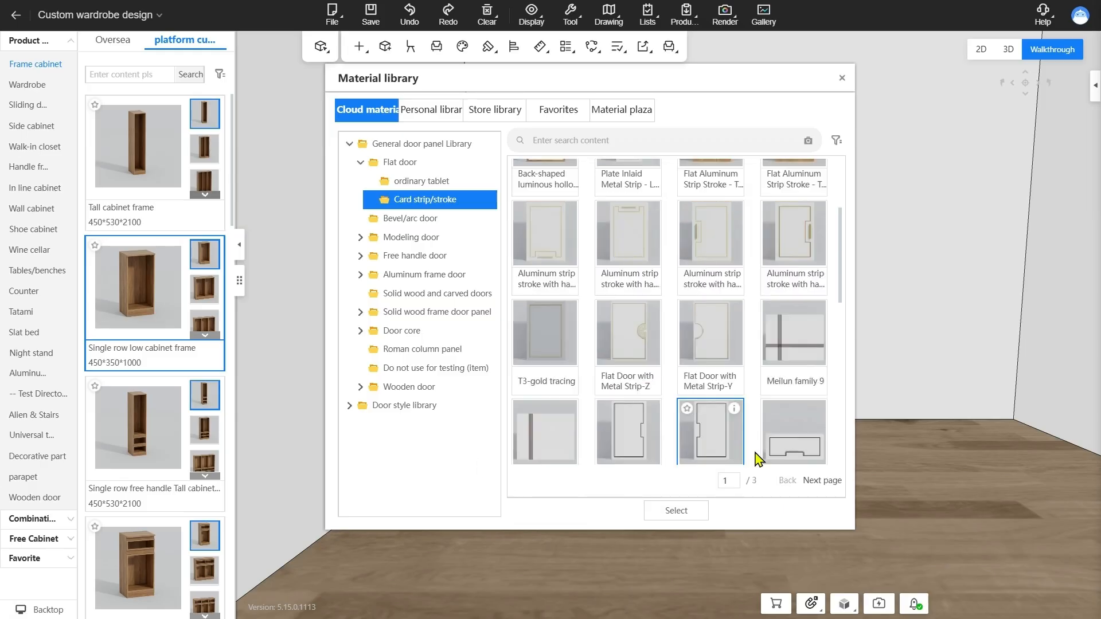
click(821, 481)
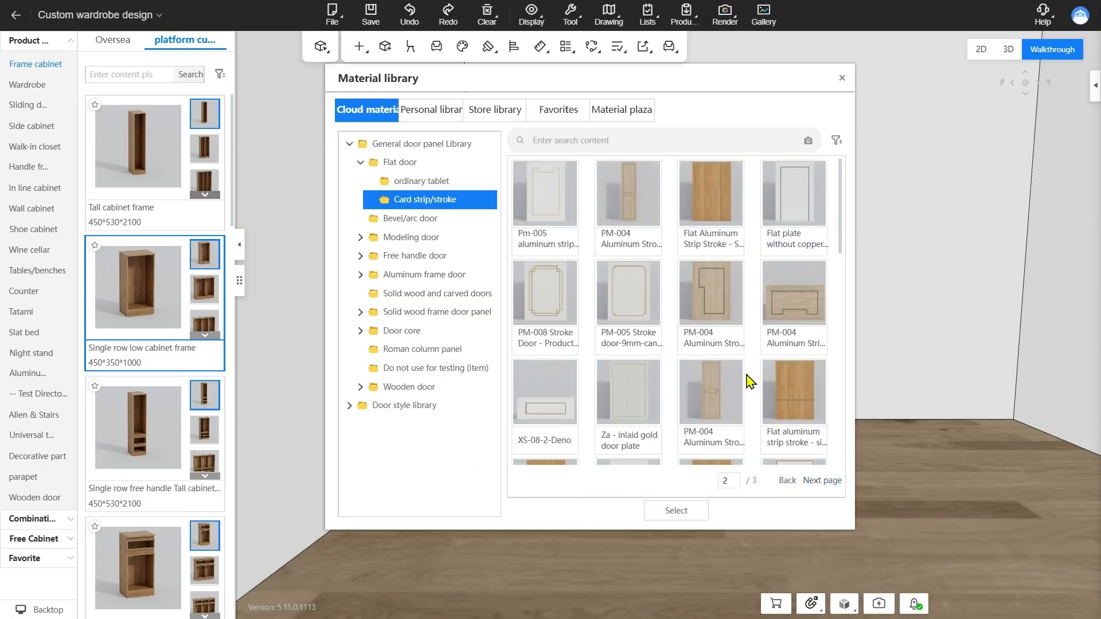
scroll(748, 381, down, 3)
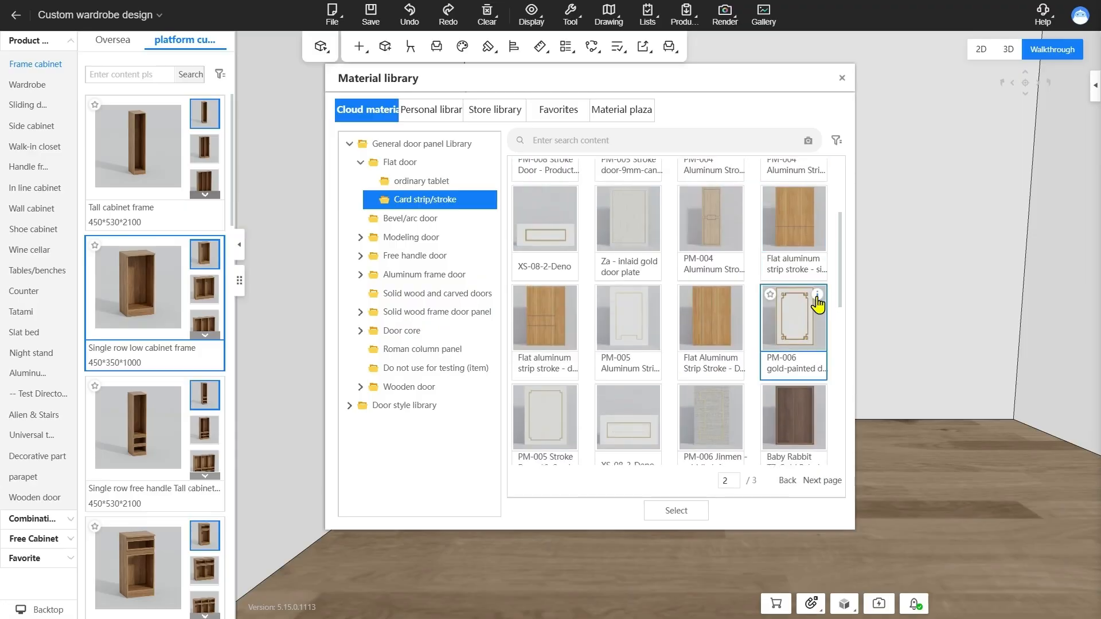
scroll(715, 350, up, 2)
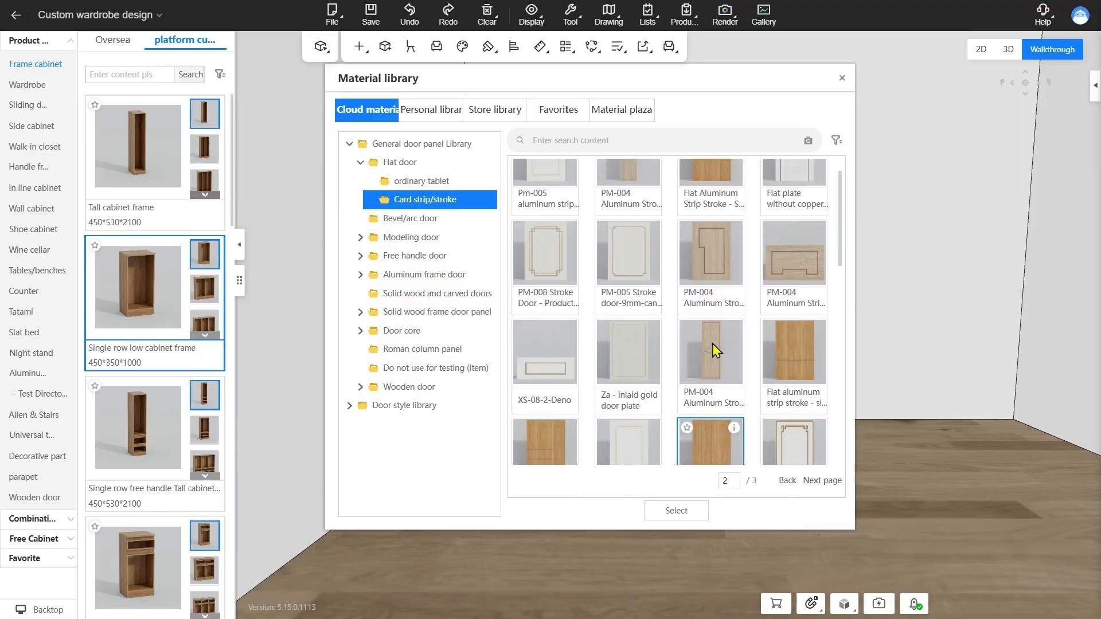
scroll(715, 349, up, 1)
mouse_move(569, 272)
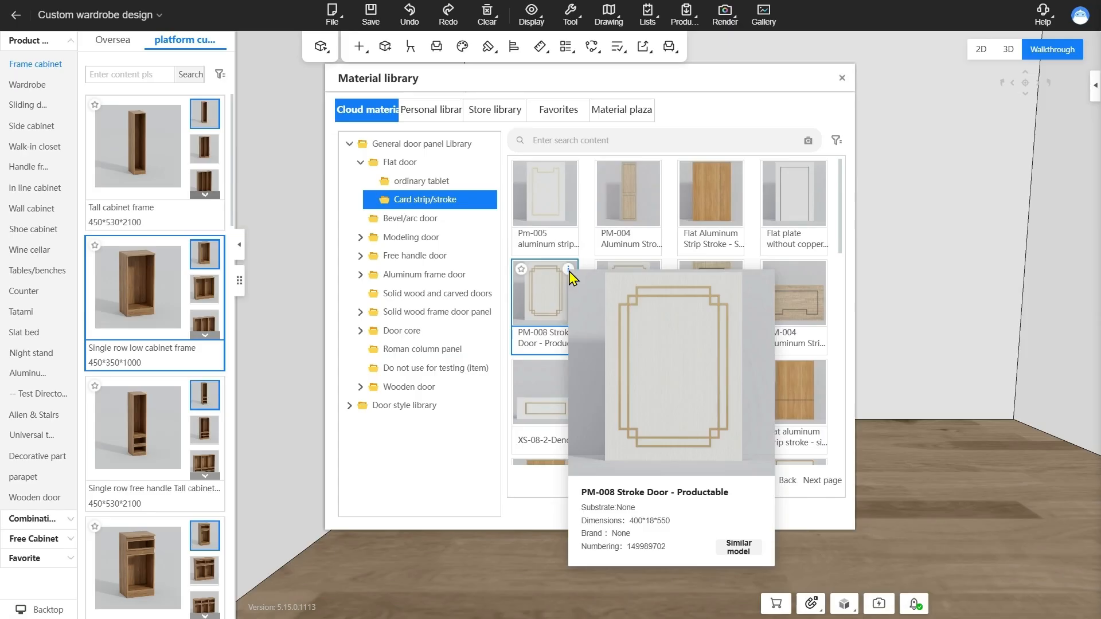
Apply the productable PM-008 Stroke Door style to all doors of the low cabinets
double_click(545, 289)
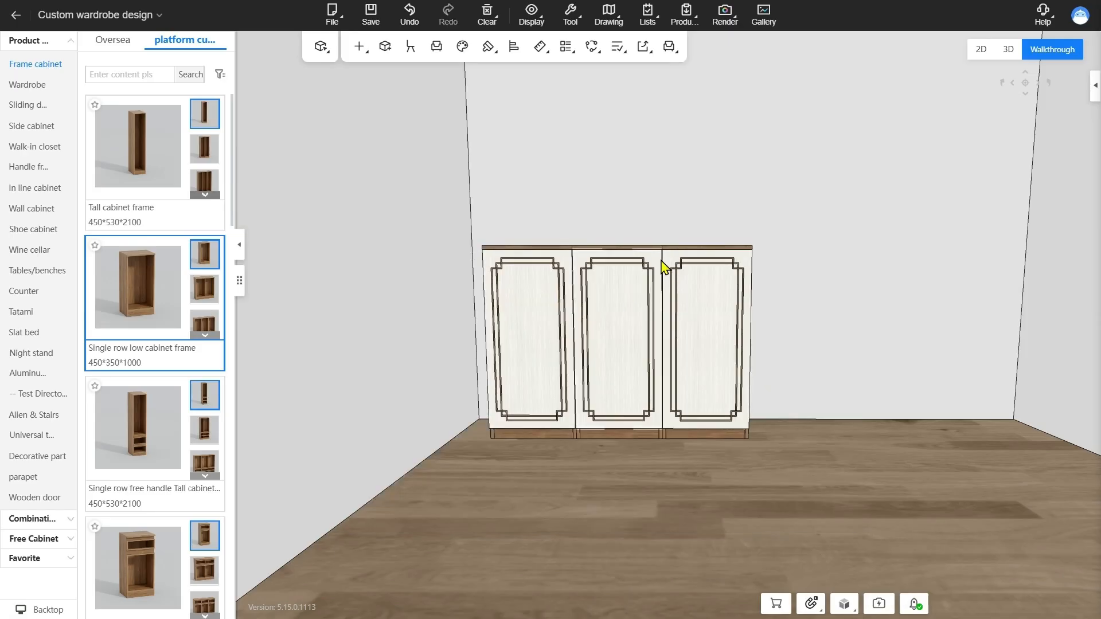
Switch to component-level selection and examine the middle door leaf's information, material settings and special parameters for trim strip, slot and angle cut
key(2)
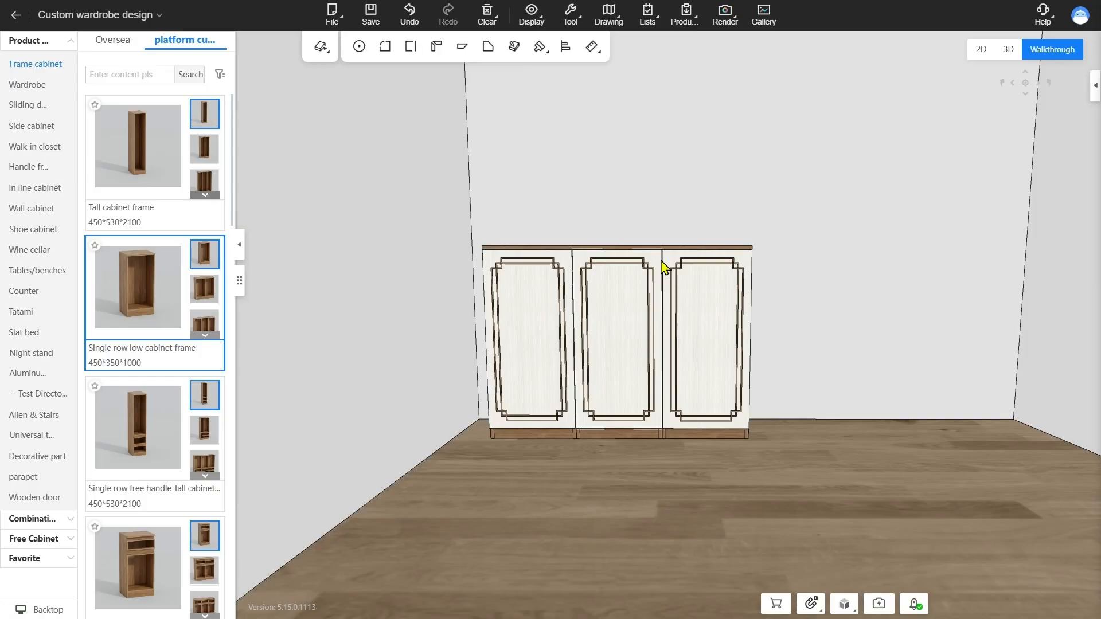
click(658, 265)
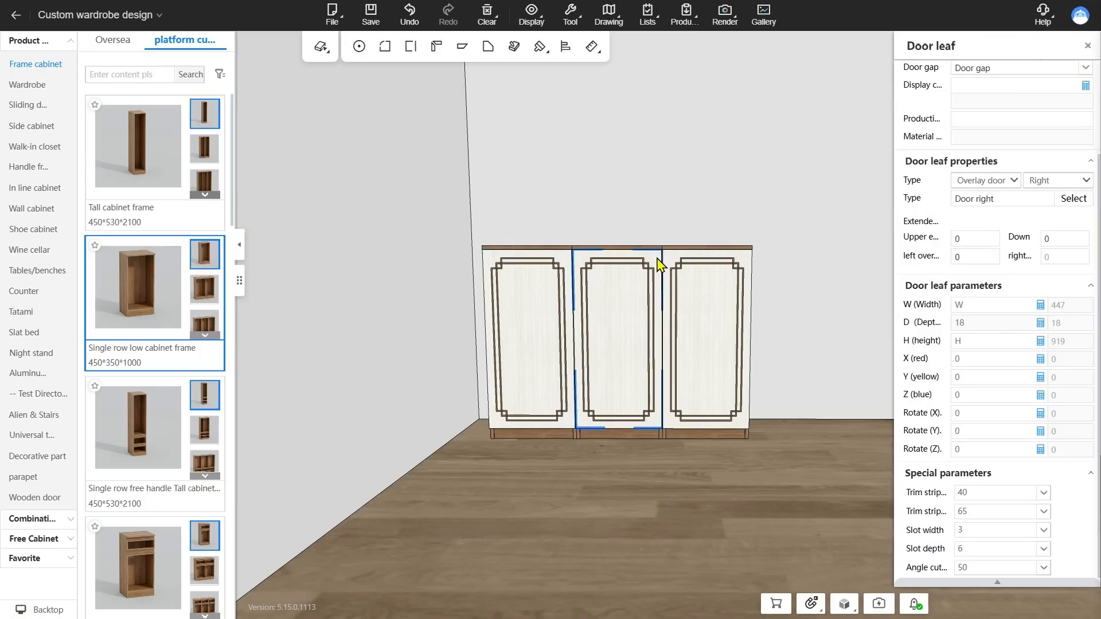
scroll(1027, 270, up, 3)
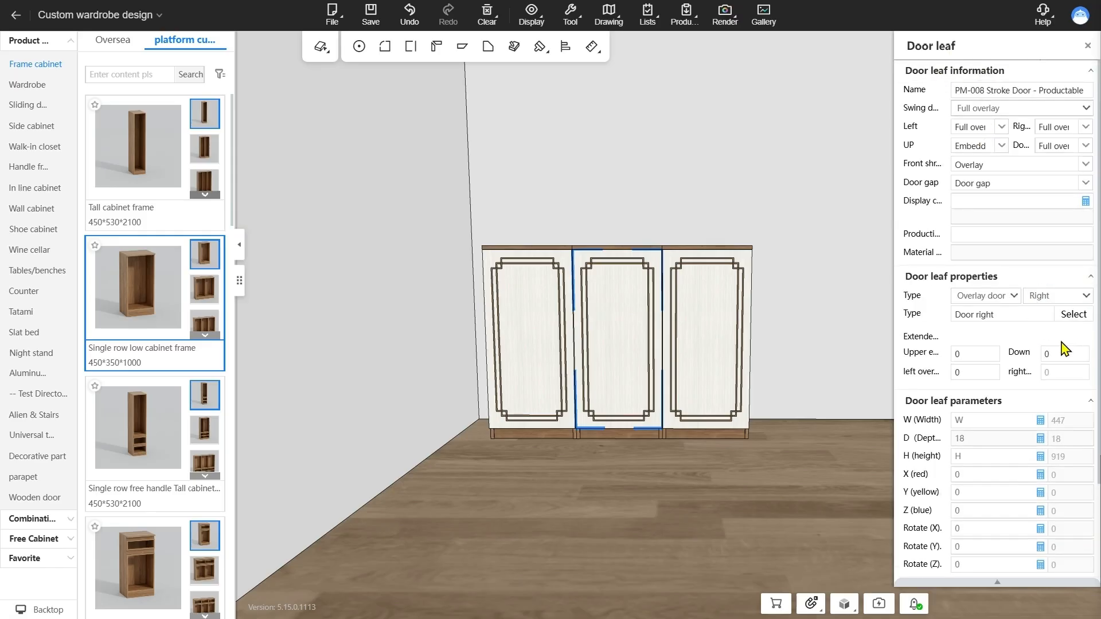
scroll(1061, 346, down, 2)
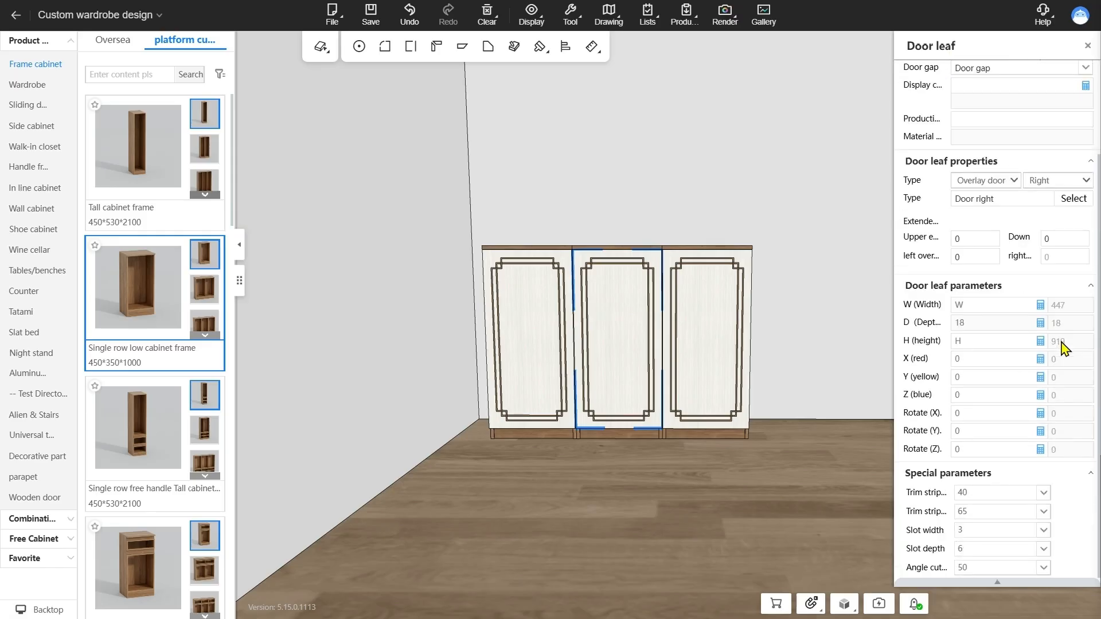
click(997, 582)
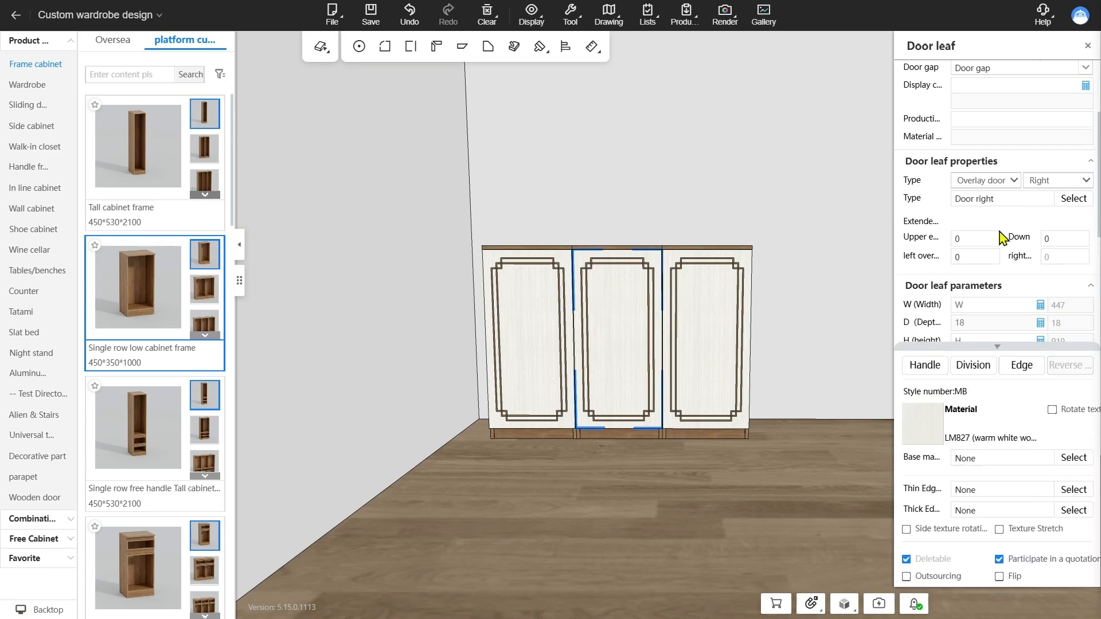
click(997, 345)
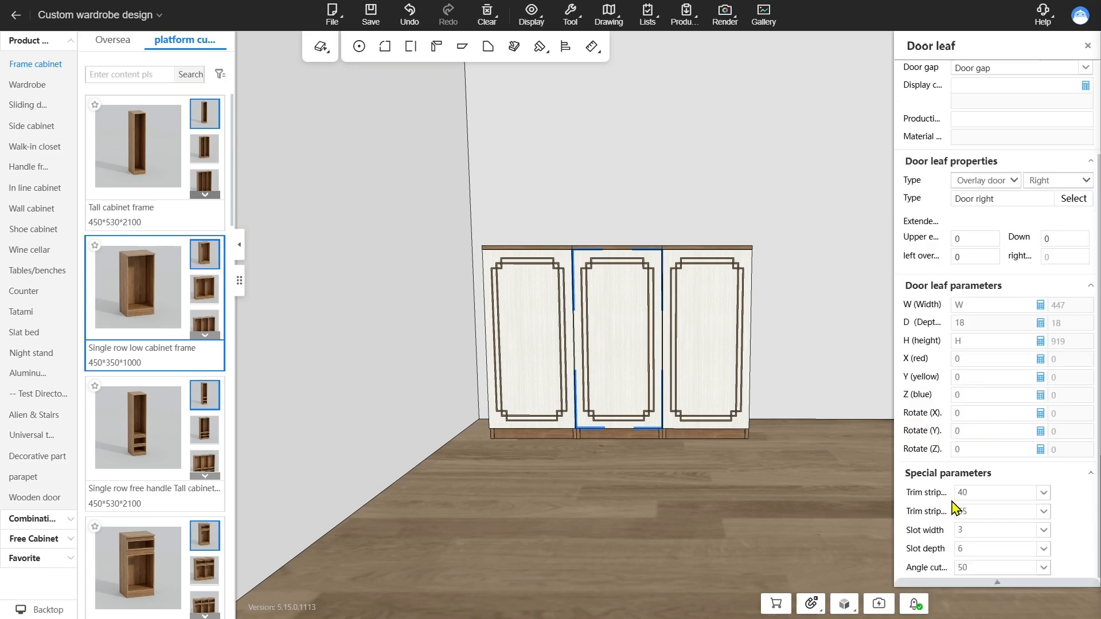
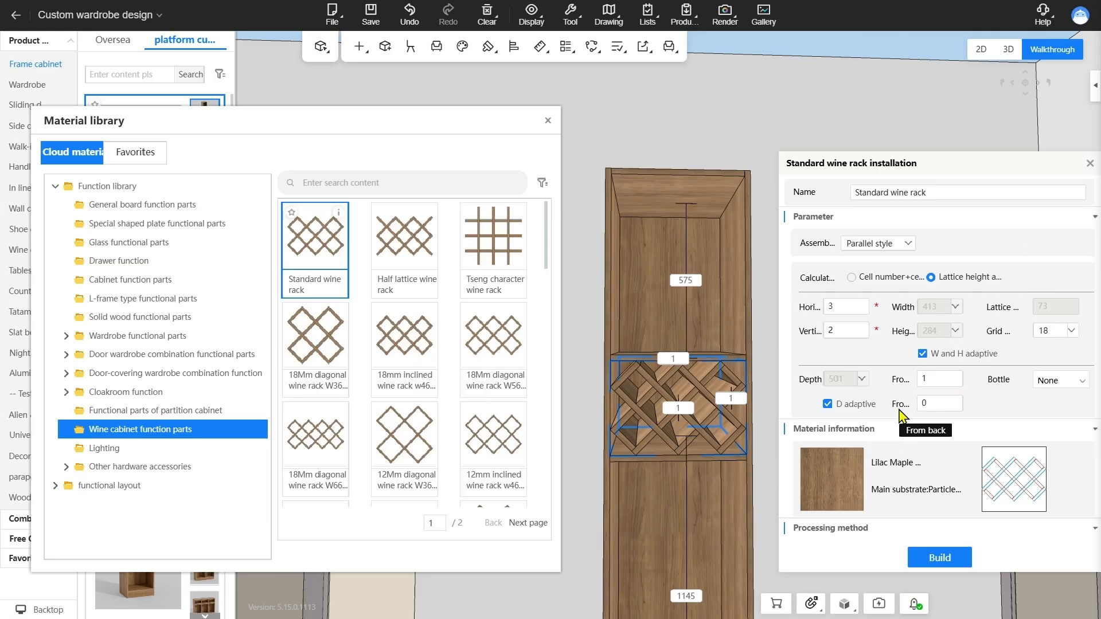
Set the standard wine rack's From back distance to 1, show its processing method settings and rebuild the rack
click(933, 409)
drag(933, 409, 910, 413)
text(1)
key(Return)
click(862, 538)
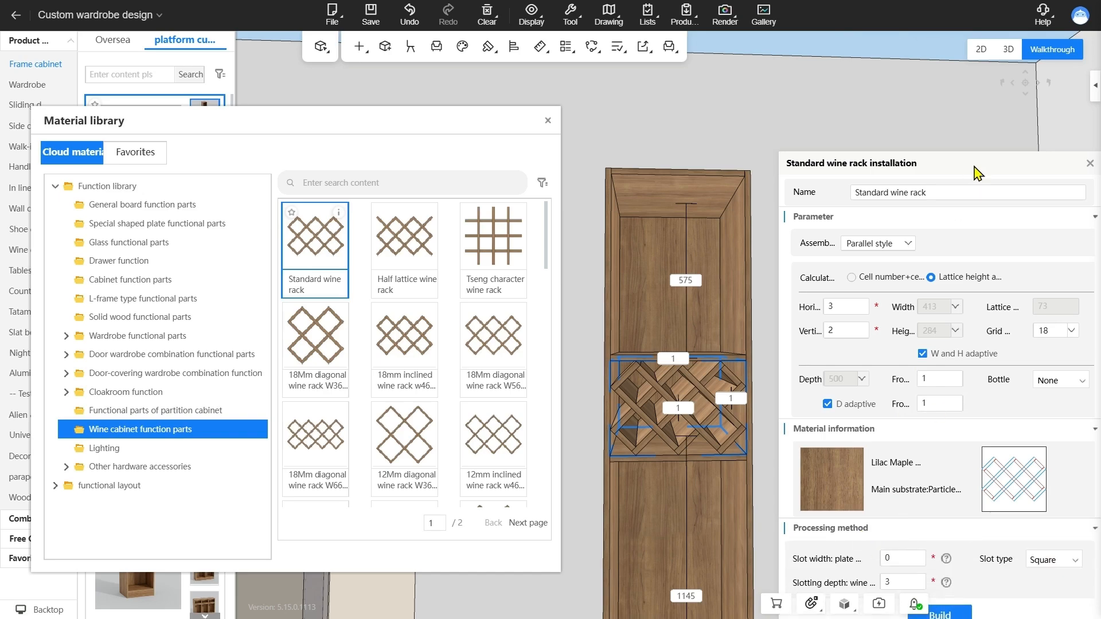
click(935, 567)
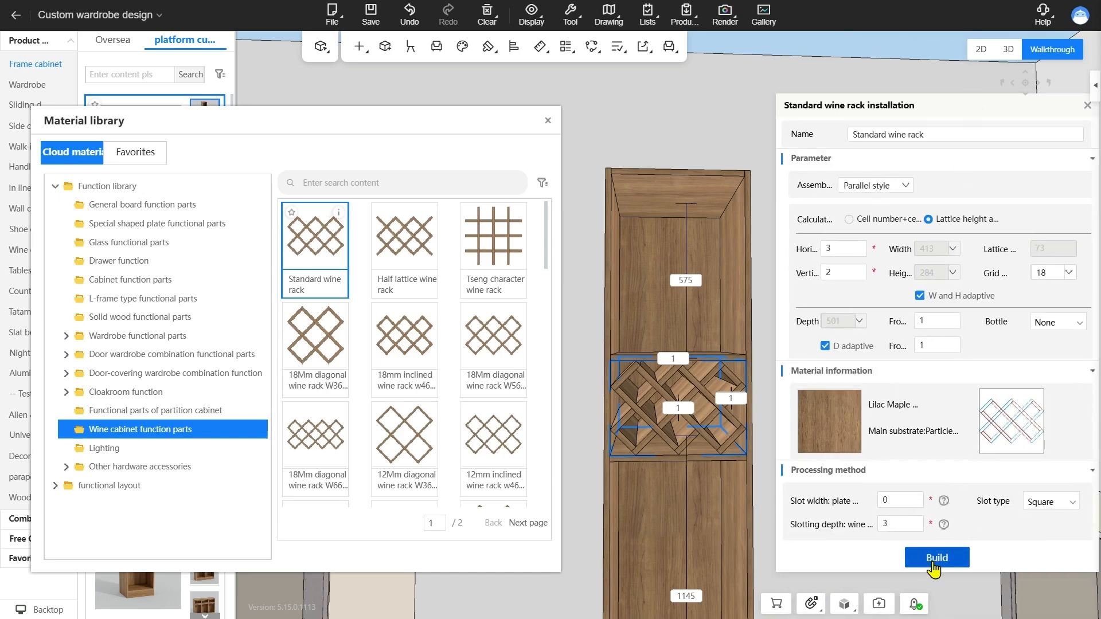
Close the standard wine rack's installation settings and delete the rack from the tall cabinet
click(1086, 106)
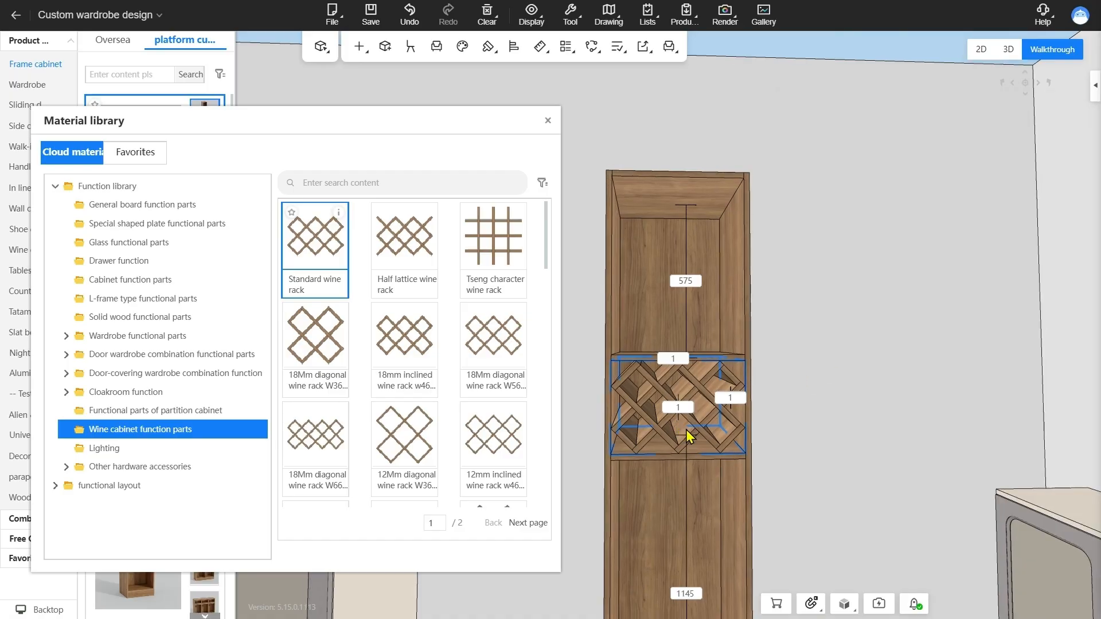
key(Delete)
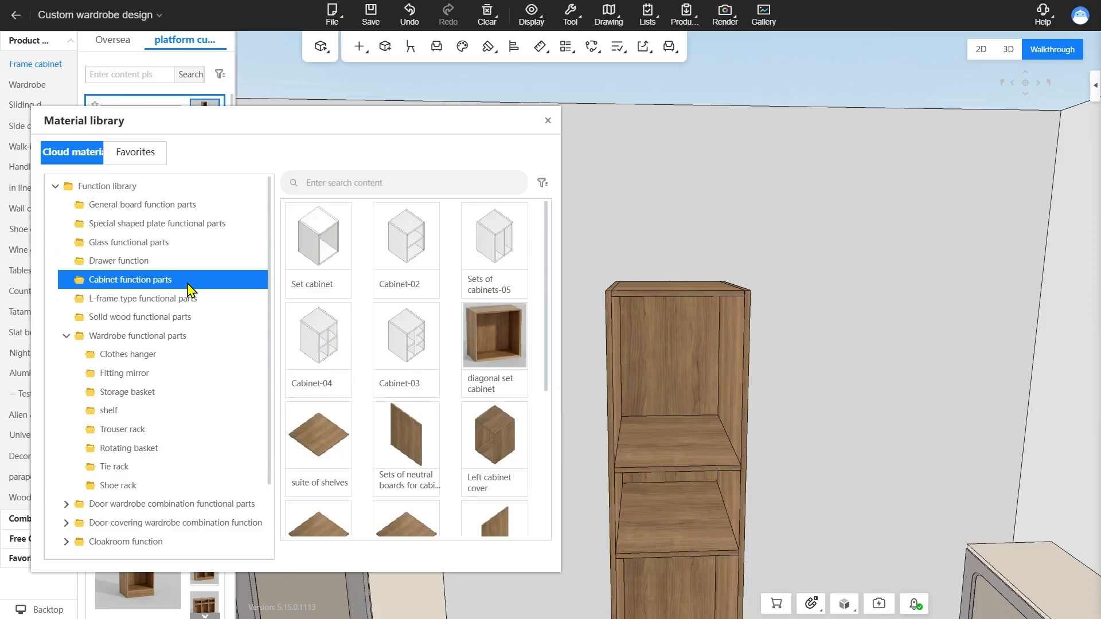
Place the Set cabinet from the cabinet function parts in the tall cabinet's uppermost compartment and view its placement parameters
click(320, 246)
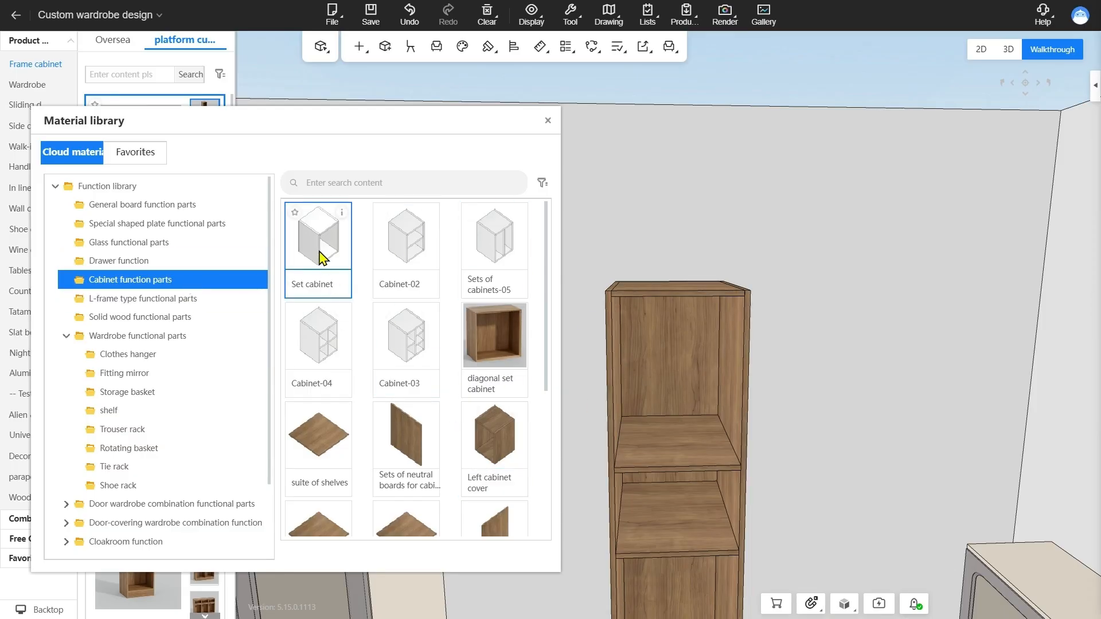
click(678, 395)
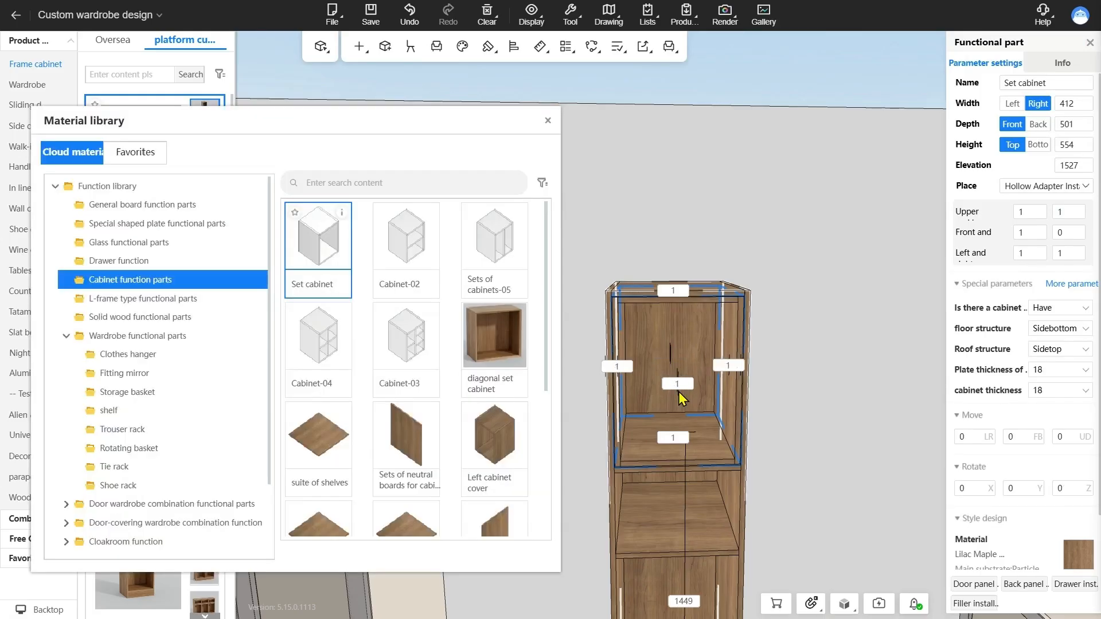
drag(783, 440, 773, 396)
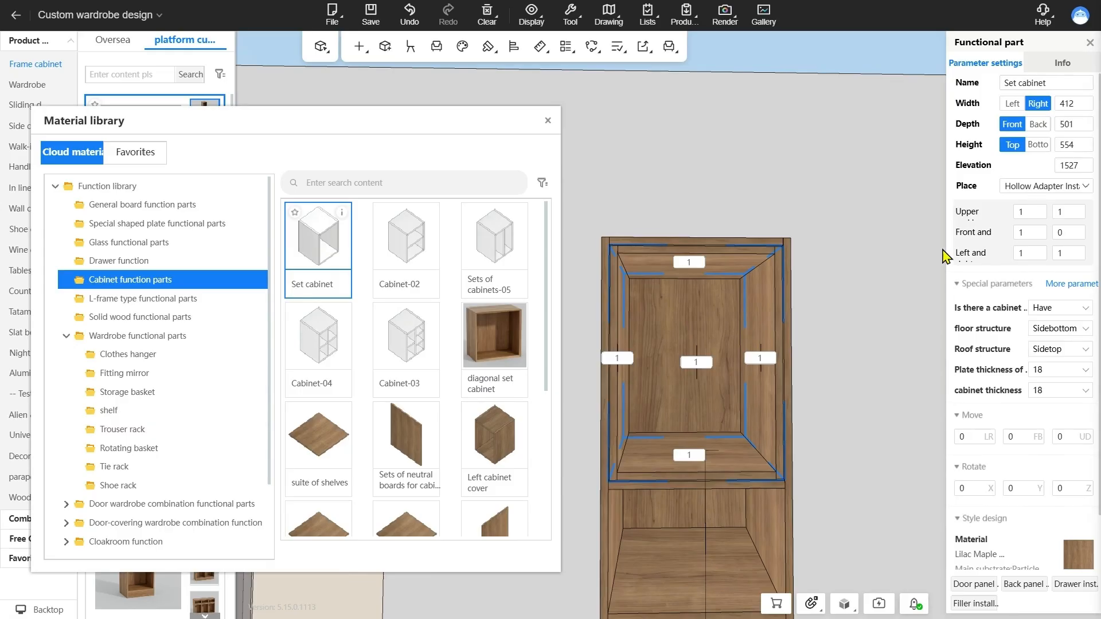
scroll(1007, 232, down, 1)
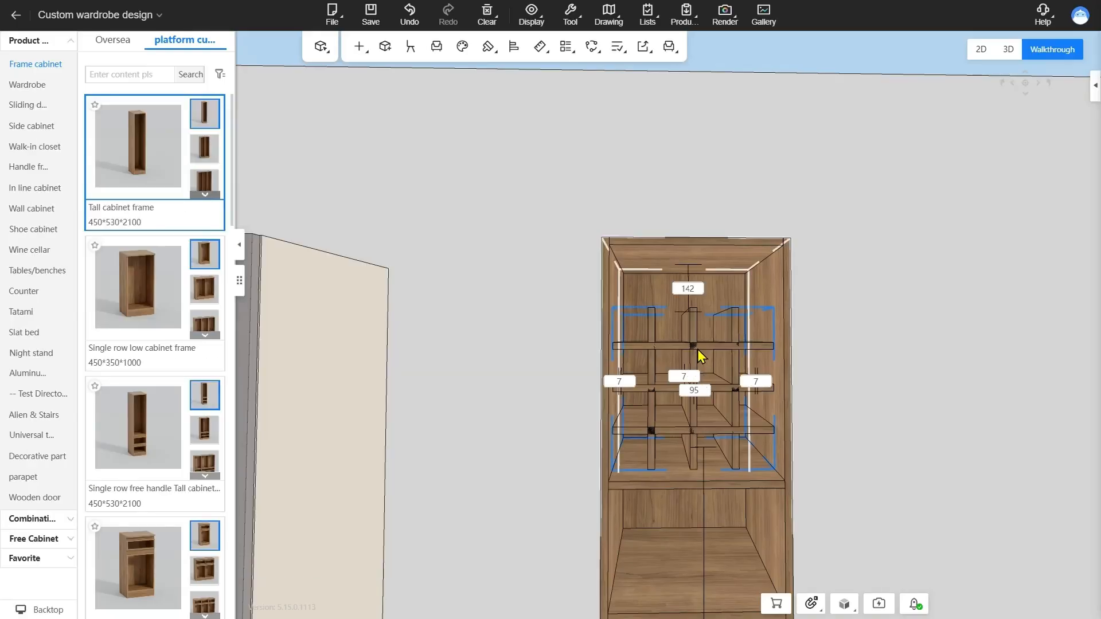
Set the gap between the Tseng character wine rack and the tall cabinet's top to 0
click(715, 335)
drag(832, 326, 808, 352)
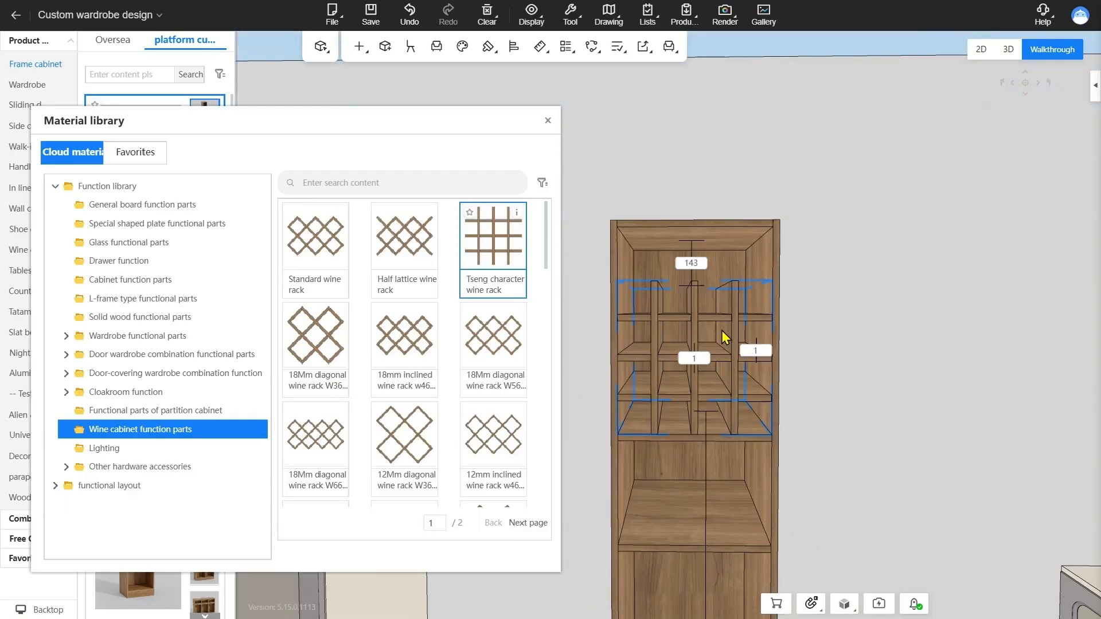
click(699, 261)
text(0)
key(Return)
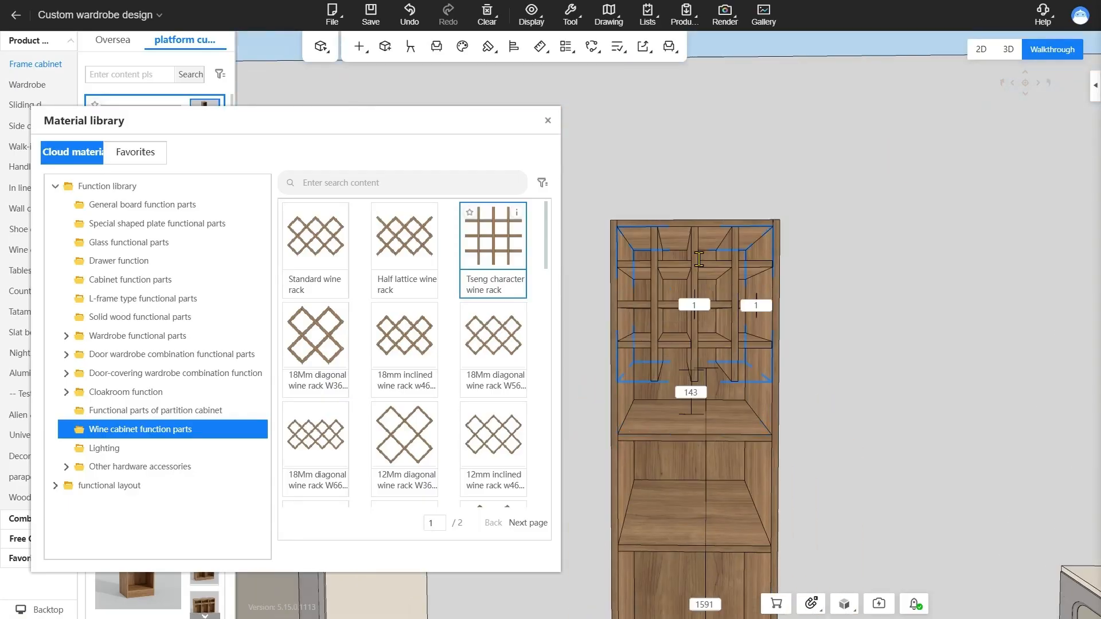
Move the fixed laminate below the Tseng character wine rack to a distance of 1 from the rack
click(705, 419)
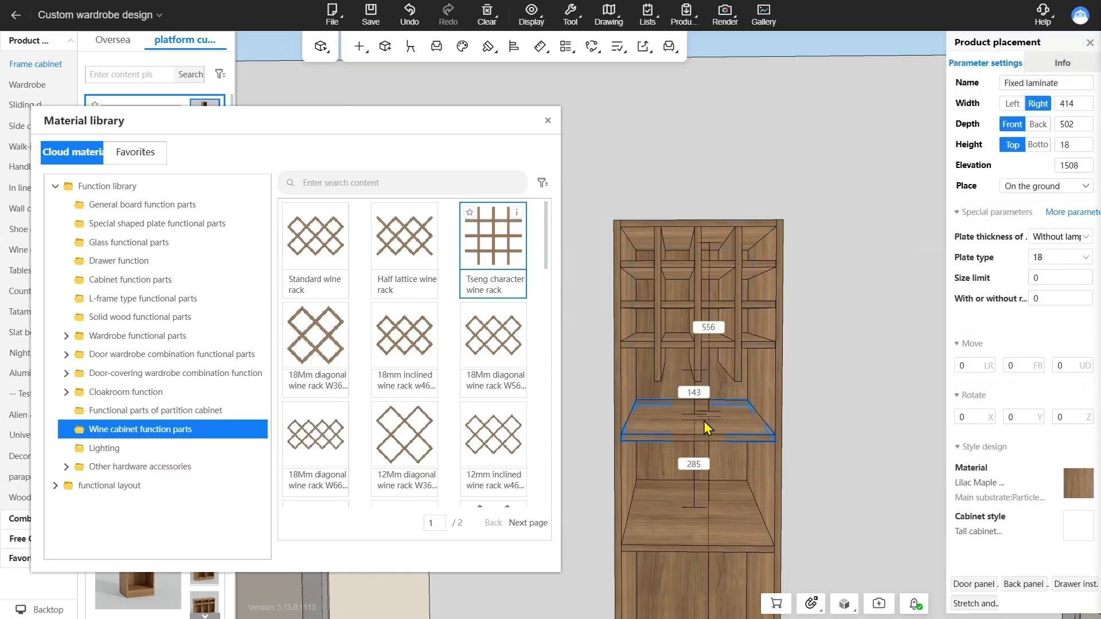
click(699, 393)
text(1)
key(Return)
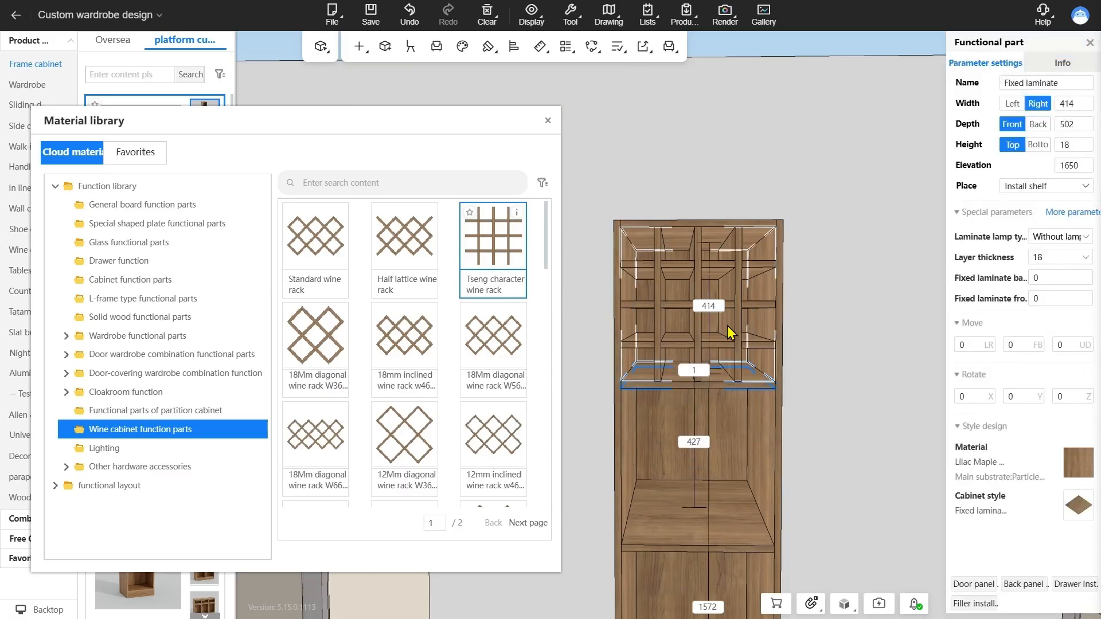
Close the material library and hide the leftmost vertical board of the Tseng character wine rack to expose the interlocking slots
click(697, 295)
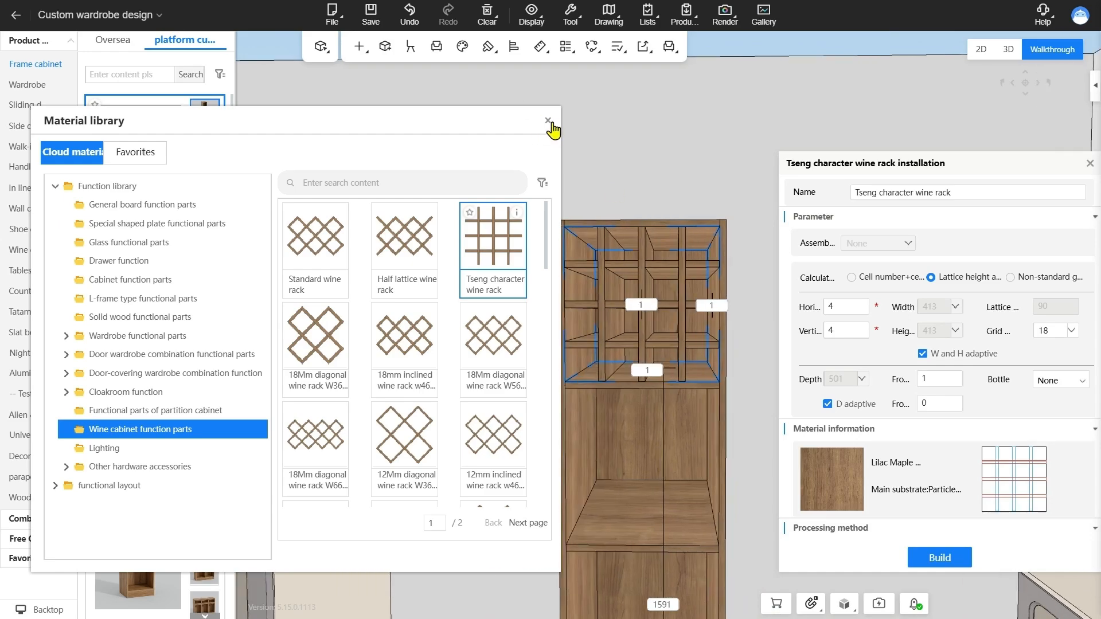
click(548, 121)
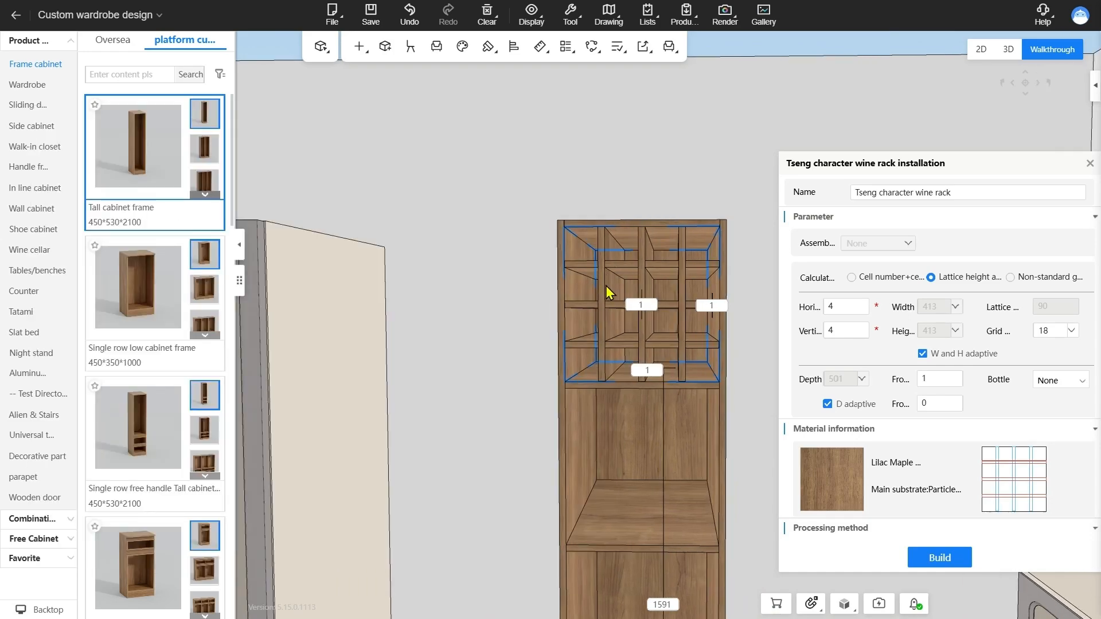
double_click(606, 287)
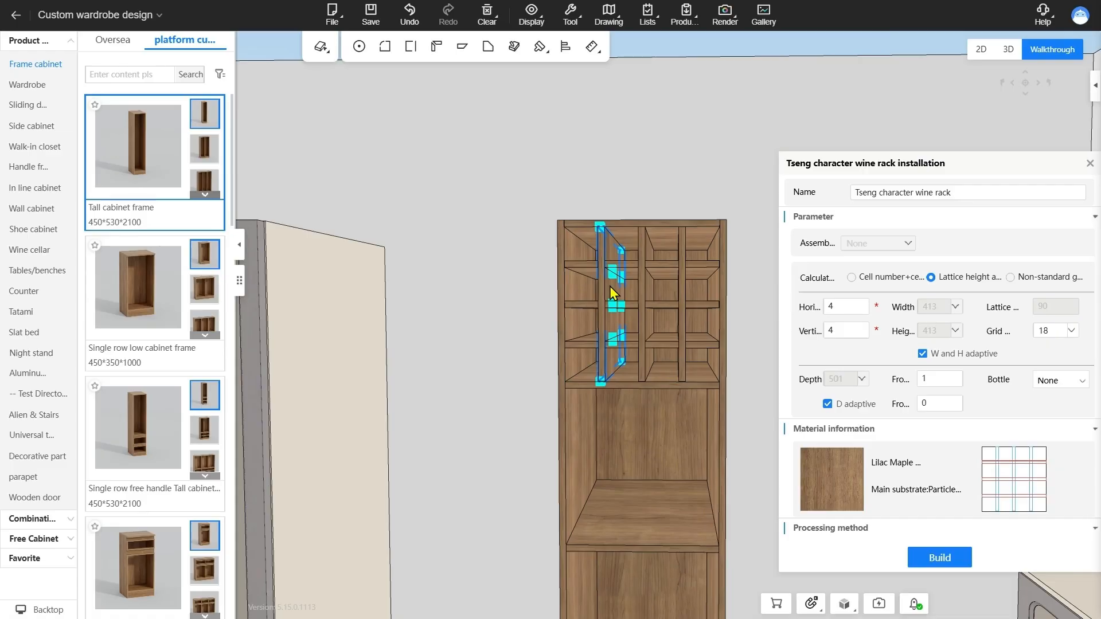
key(Delete)
scroll(739, 338, up, 4)
right_drag(743, 336, 831, 341)
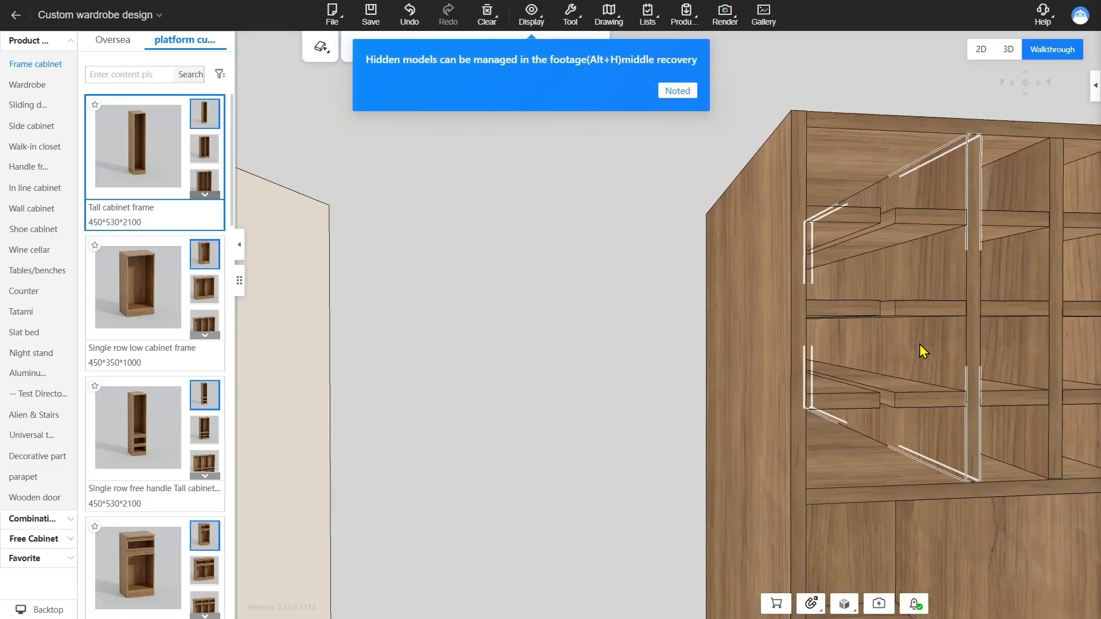
Examine the wine rack's interlocking slots in see-through display, return to normal display and dismiss the hidden-models notice
click(965, 491)
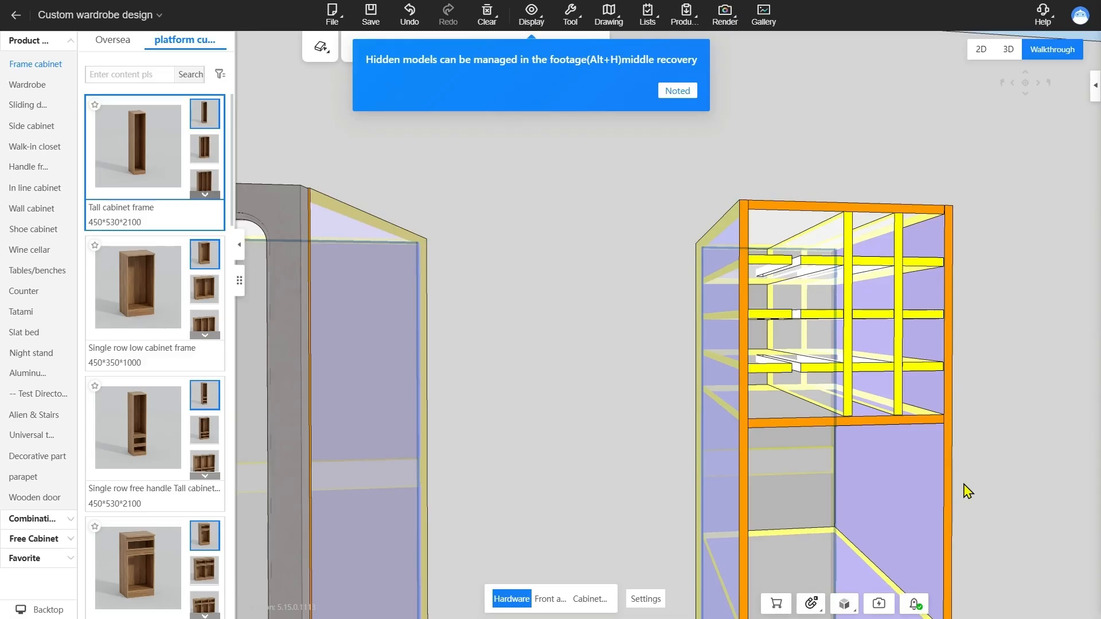
key(Escape)
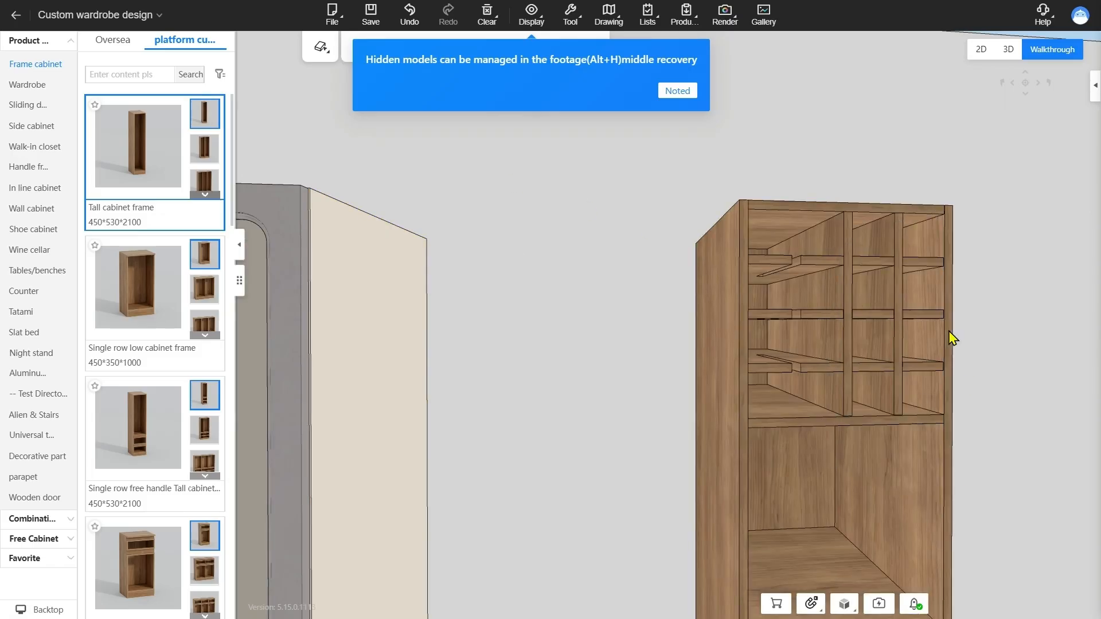
drag(991, 384, 913, 307)
click(686, 95)
scroll(780, 245, down, 5)
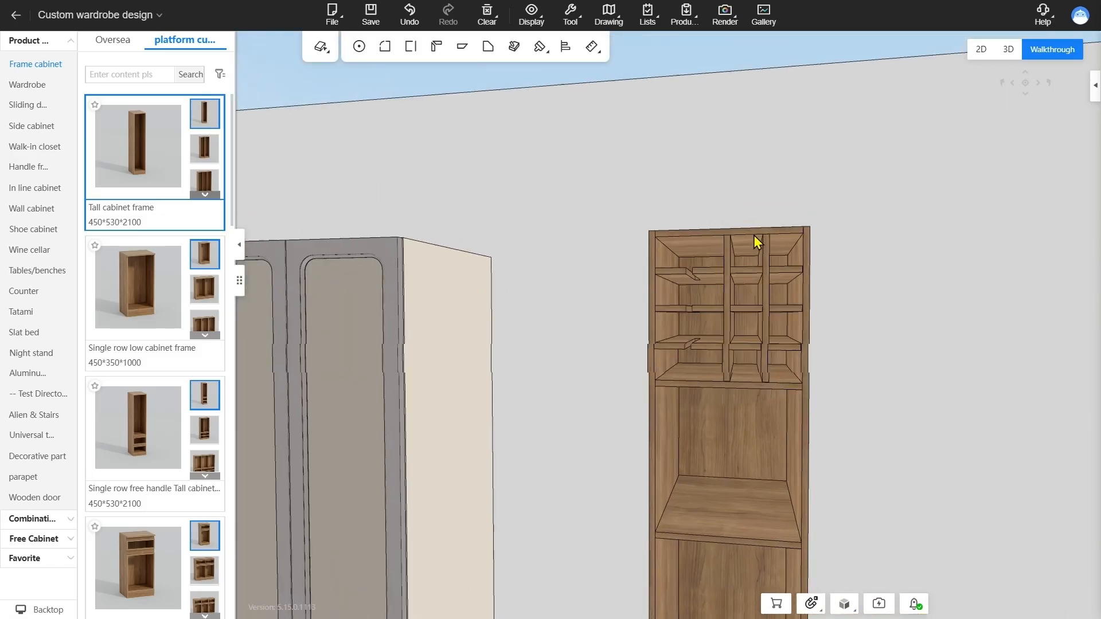
drag(755, 241, 841, 296)
right_drag(843, 291, 891, 308)
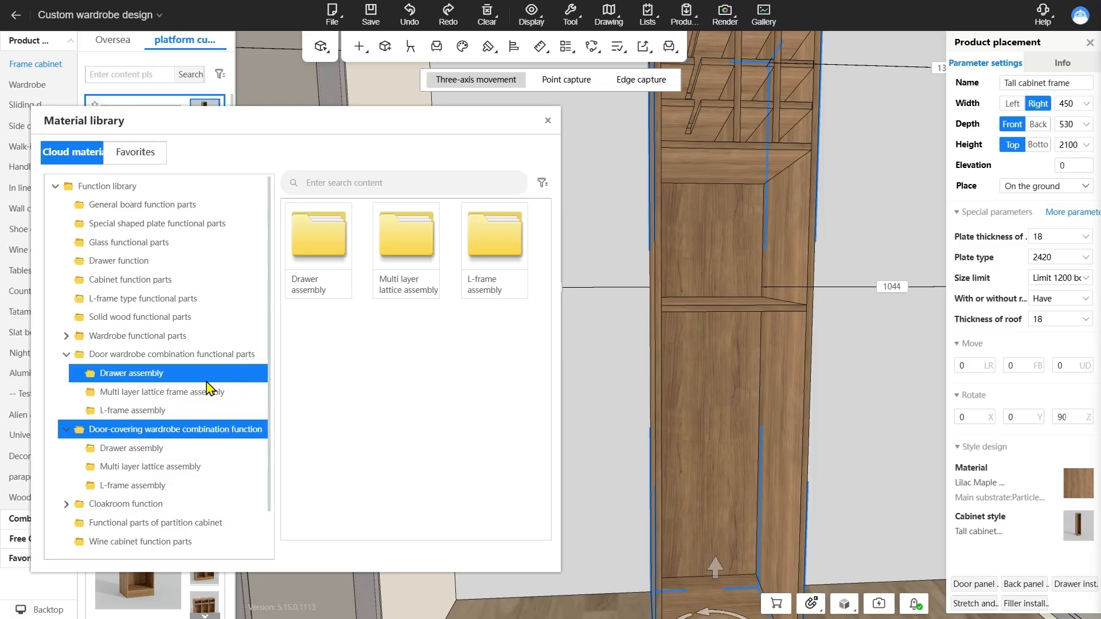
Place the Double Pants Pumping Combination from the door-covering wardrobe drawer assemblies in the tall cabinet's lower compartment
click(155, 377)
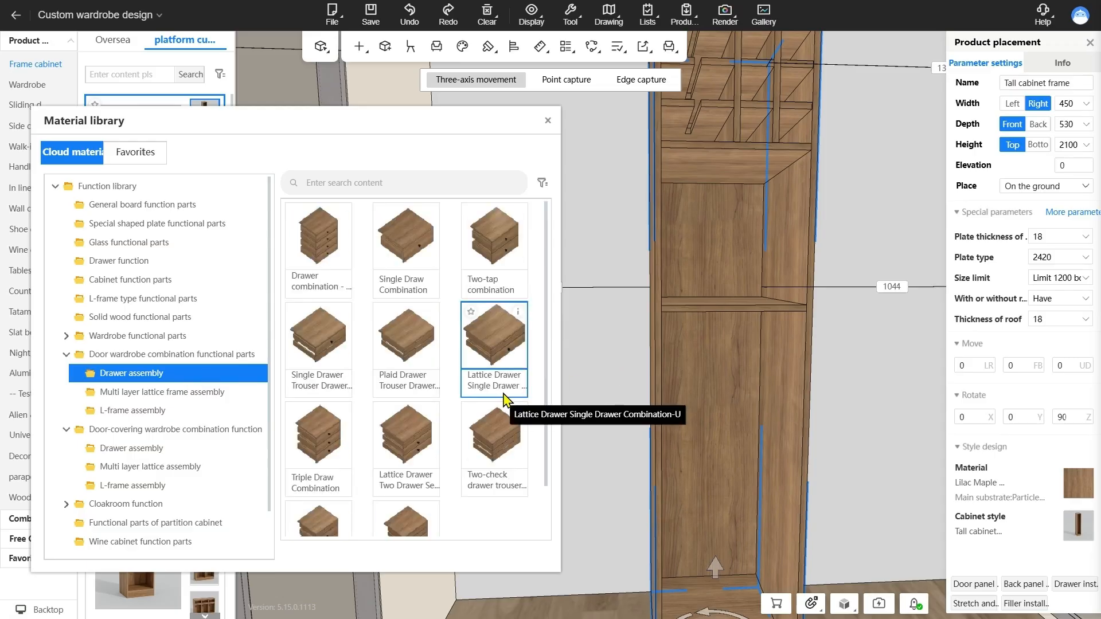
click(245, 456)
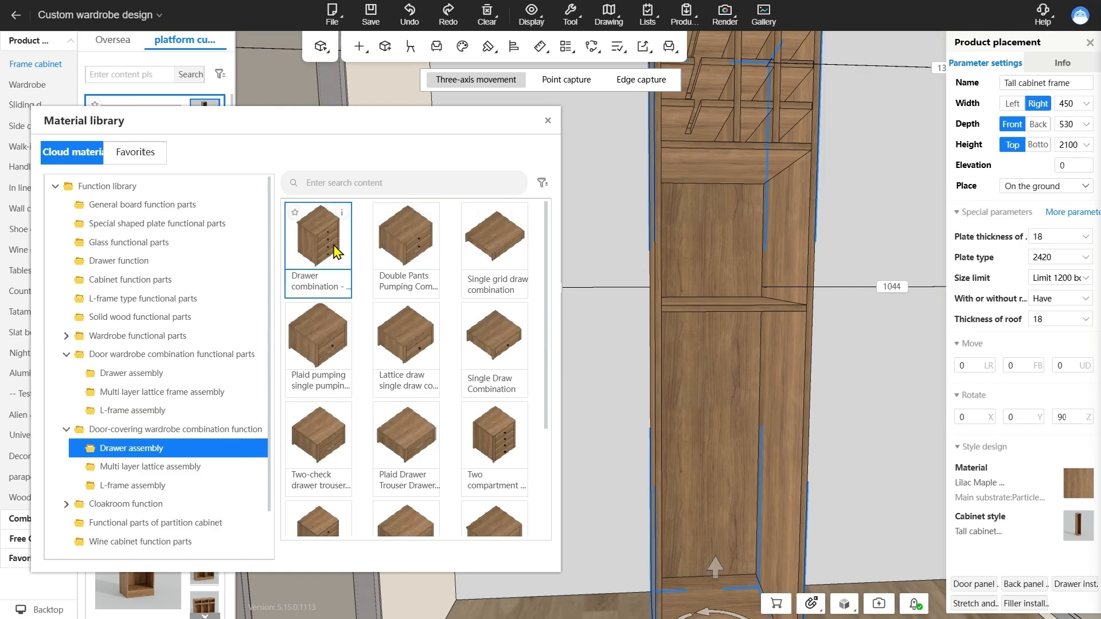
click(414, 259)
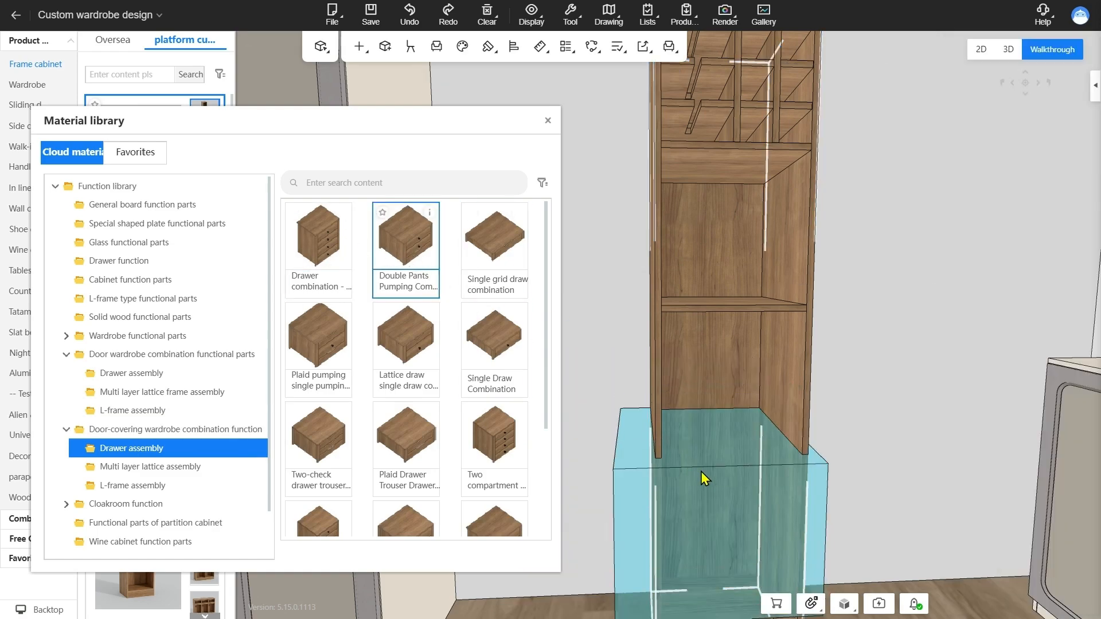
click(718, 496)
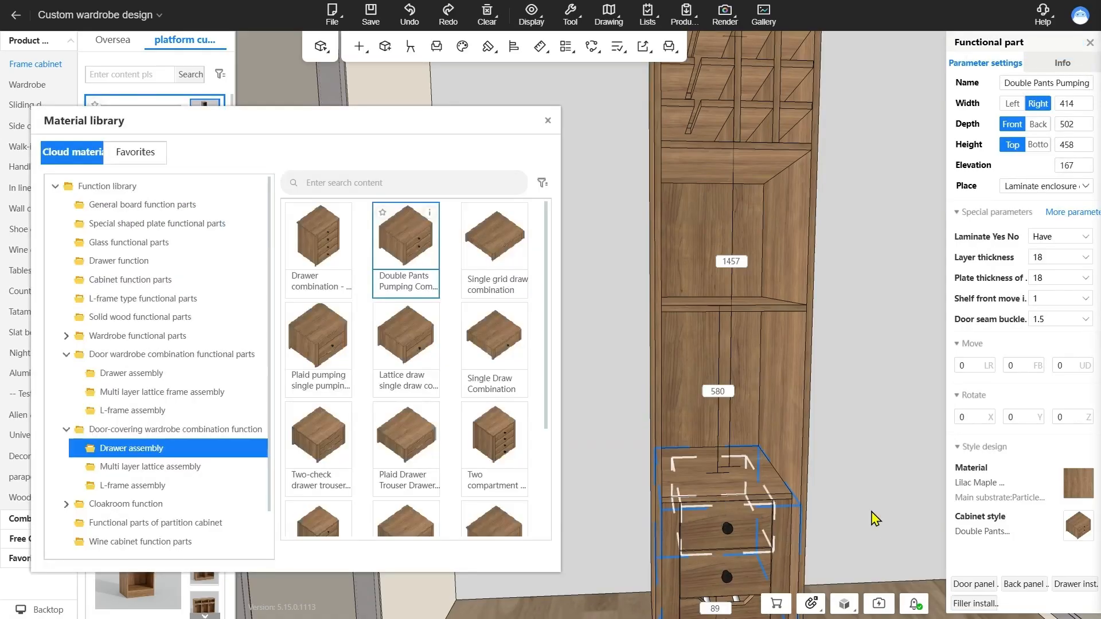
scroll(871, 518, up, 3)
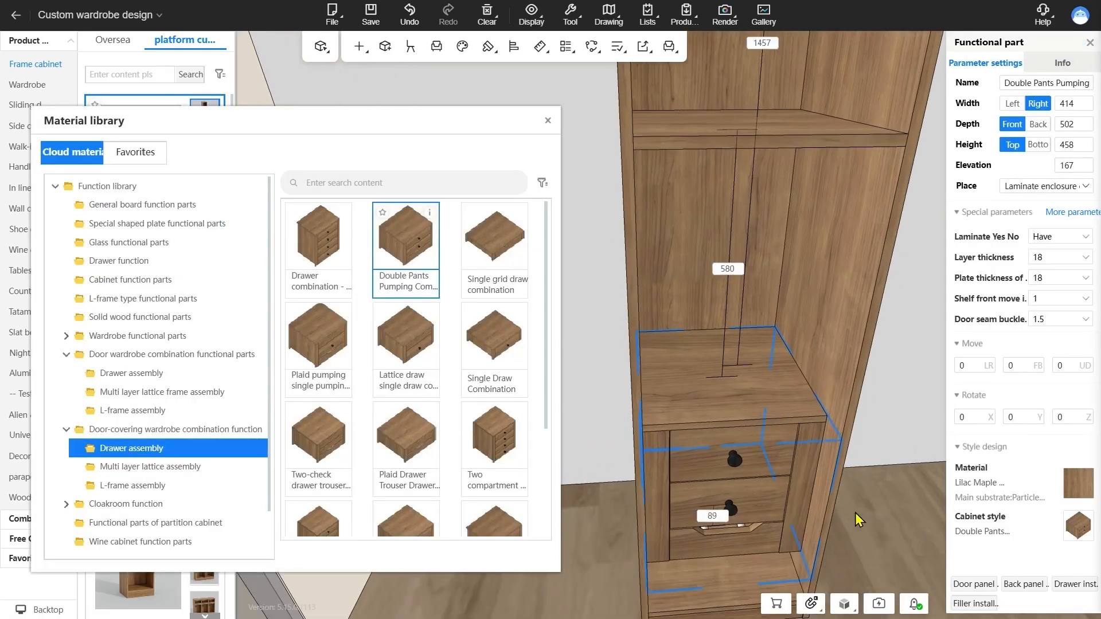
drag(854, 512, 854, 495)
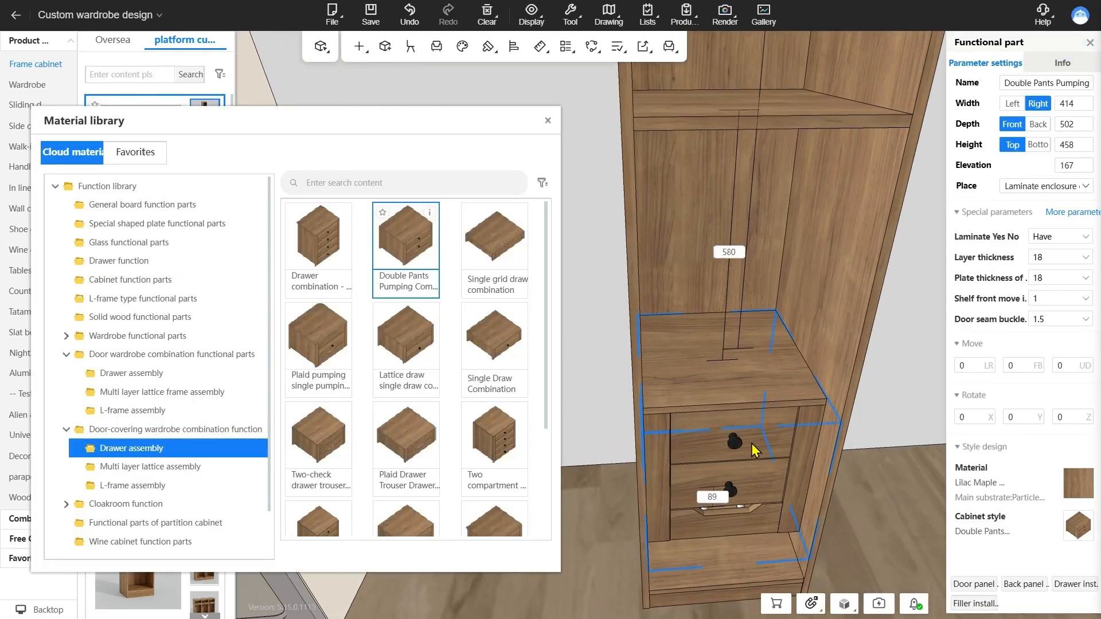
Place the Two-tap combination from the door wardrobe drawer assemblies in the tall cabinet's middle section
click(163, 374)
drag(749, 473, 745, 579)
click(498, 255)
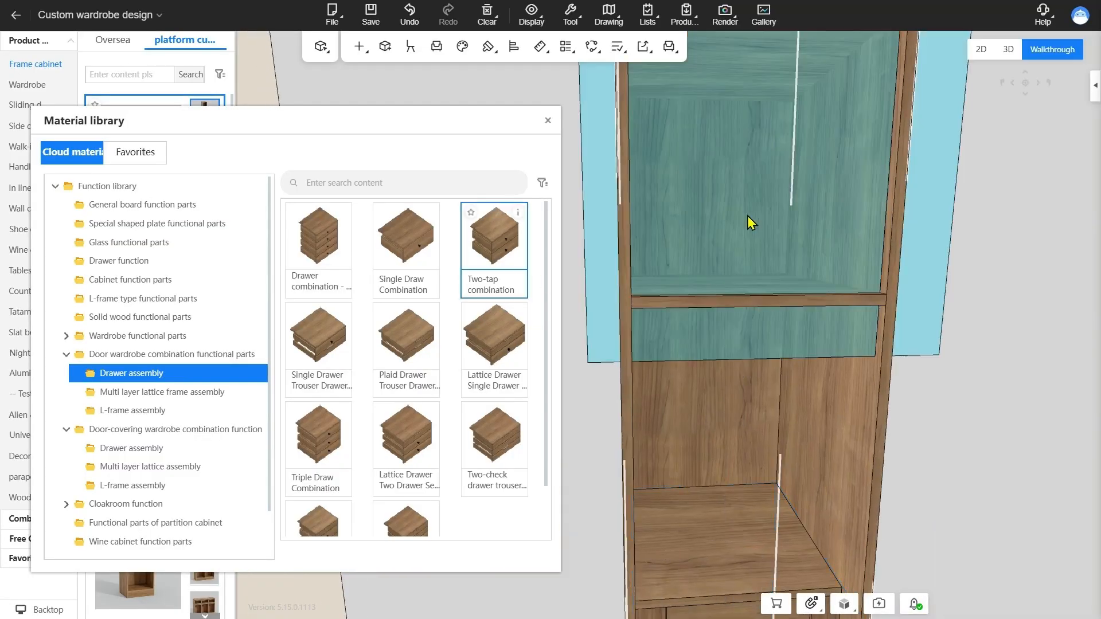
click(733, 202)
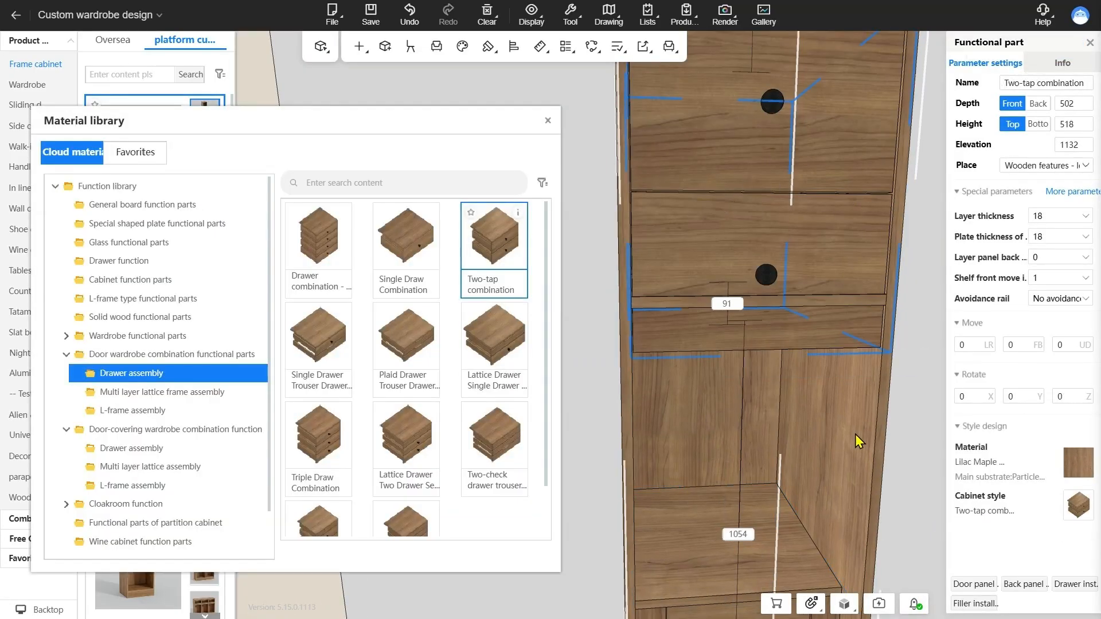
mouse_move(854, 435)
mouse_down()
mouse_move(765, 407)
mouse_move(835, 424)
mouse_move(853, 442)
mouse_move(838, 439)
mouse_up()
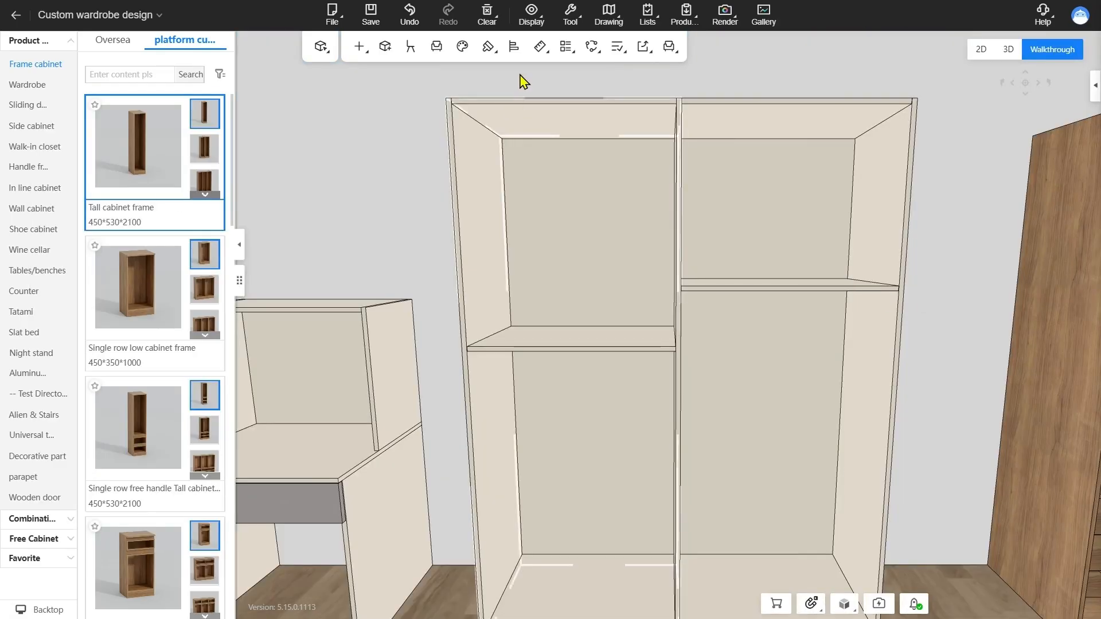
Align the top of the wardrobe's left shelf with the shelf in the right compartment using translate alignment
click(505, 55)
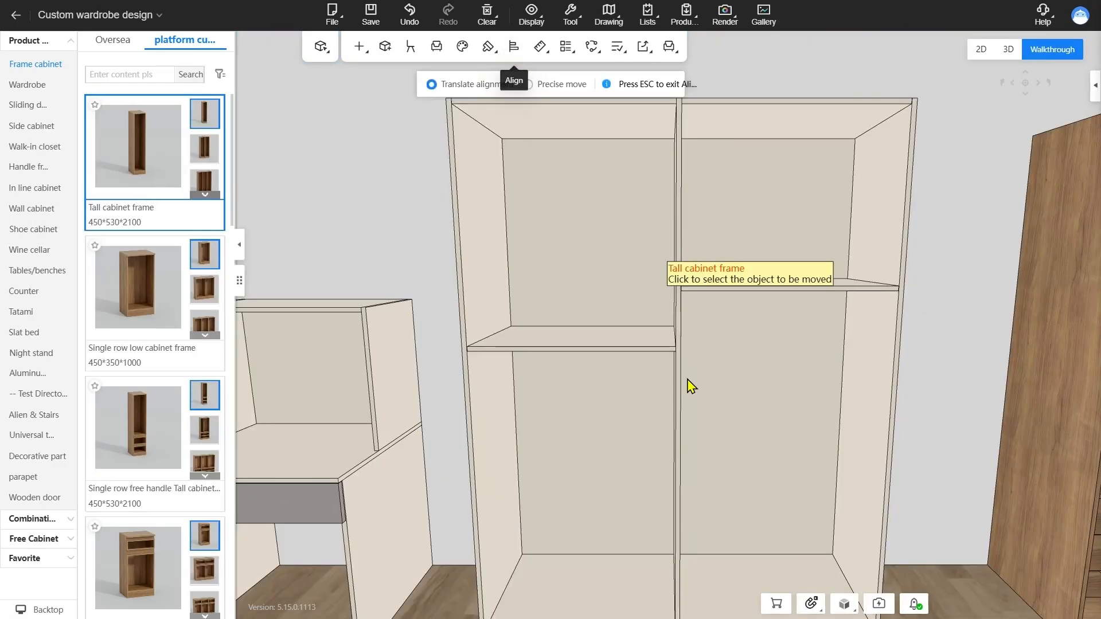
click(614, 344)
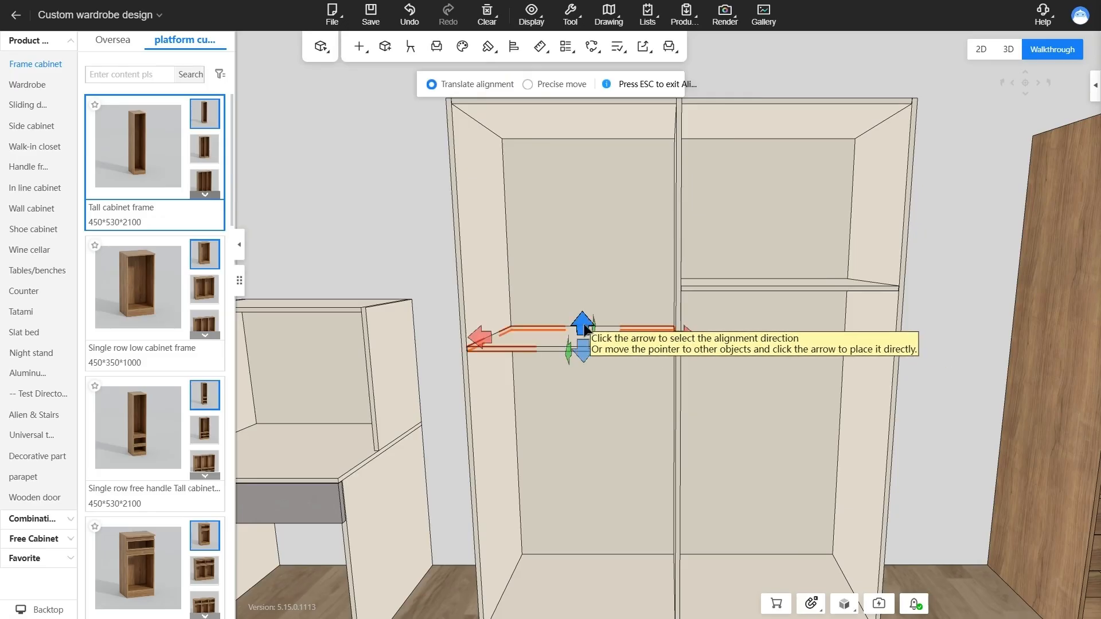
click(582, 323)
click(776, 289)
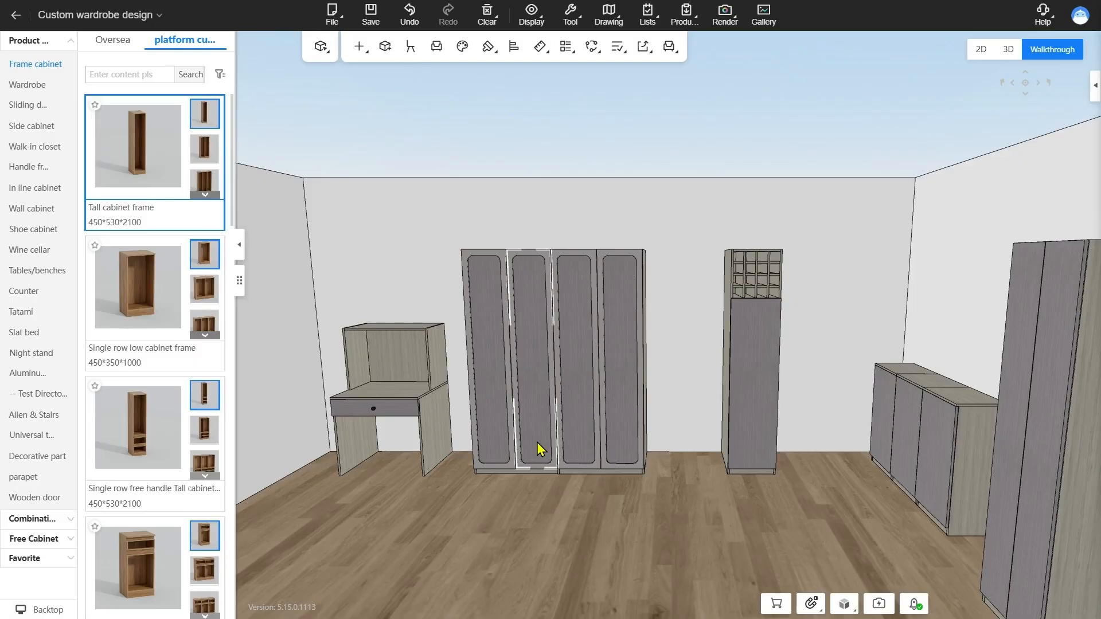
Show the cabinets in see-through display and switch the colouring to Front and back
key(x)
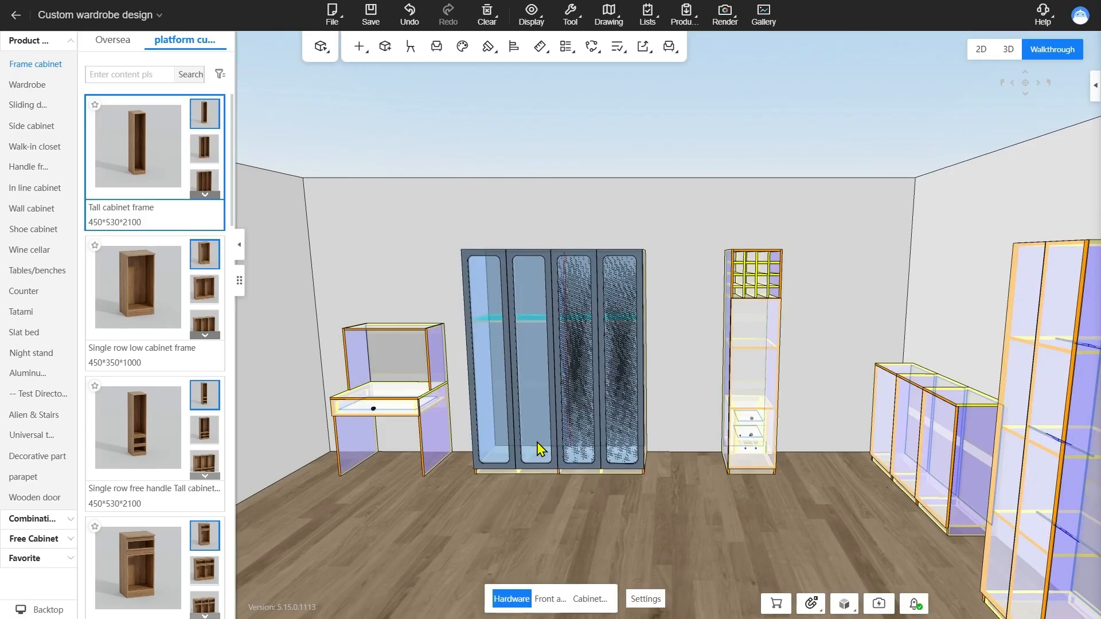
click(558, 601)
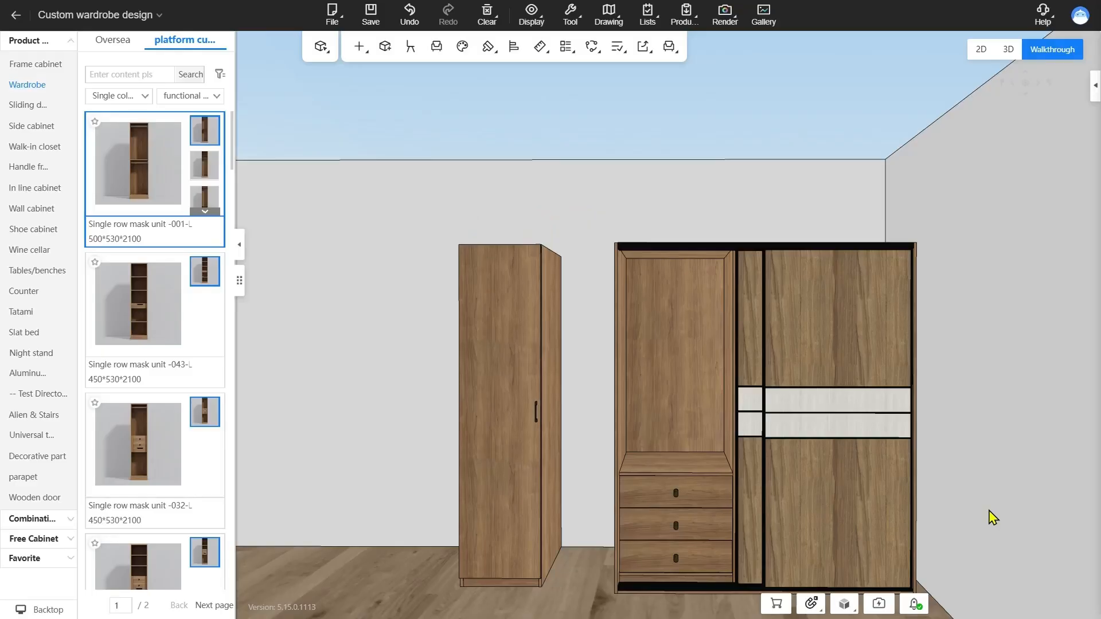
Slide the wardrobe's left door over the drawer compartment and back to check its movement
click(755, 502)
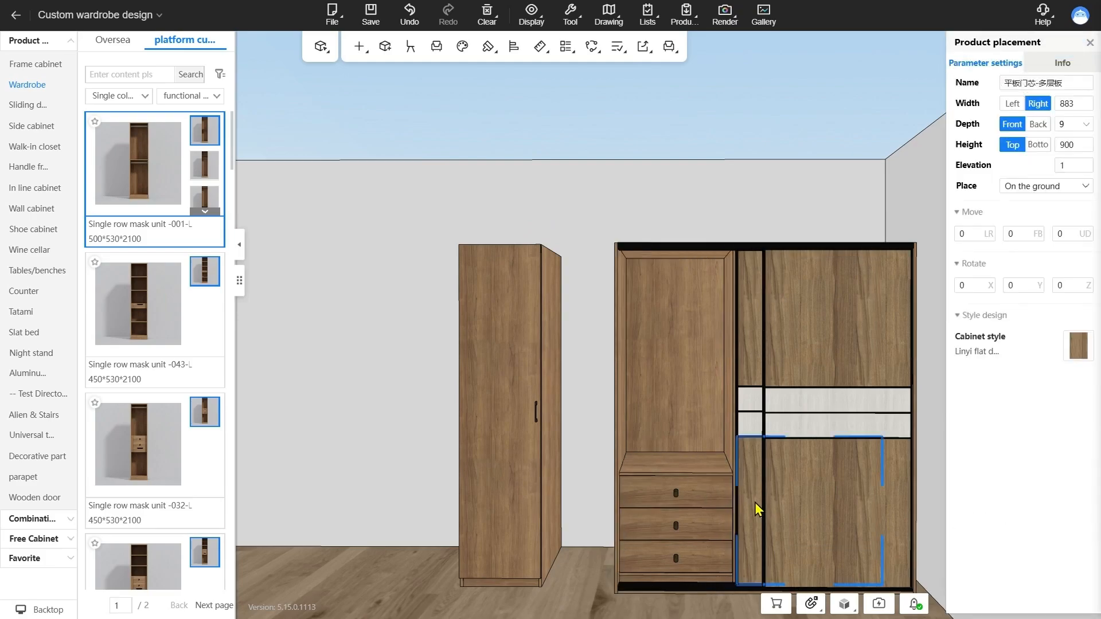
double_click(755, 502)
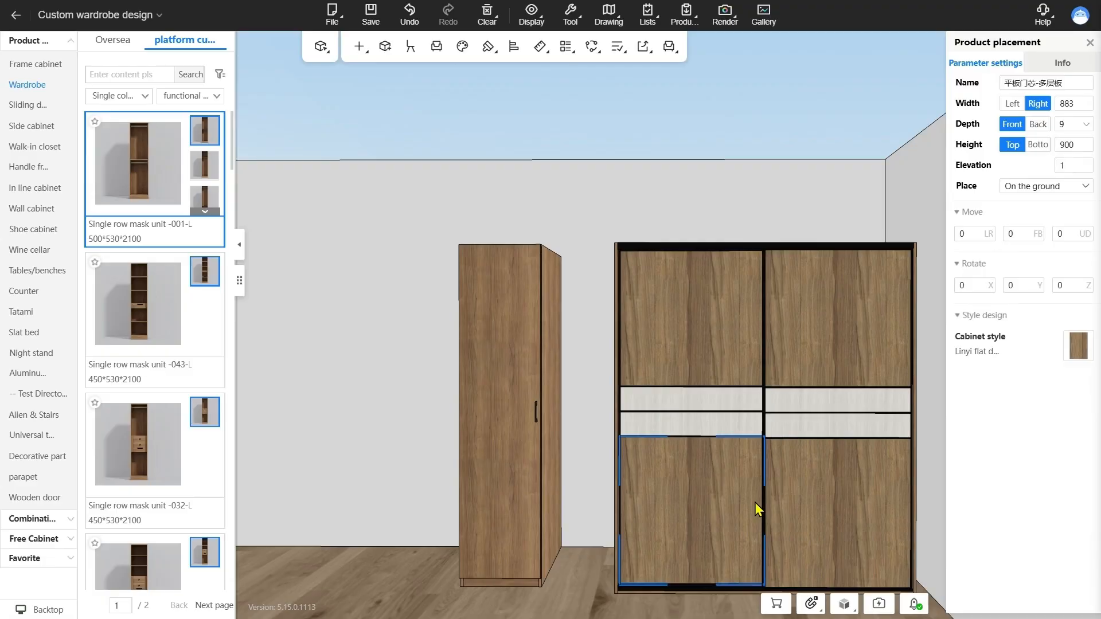
drag(621, 469, 645, 461)
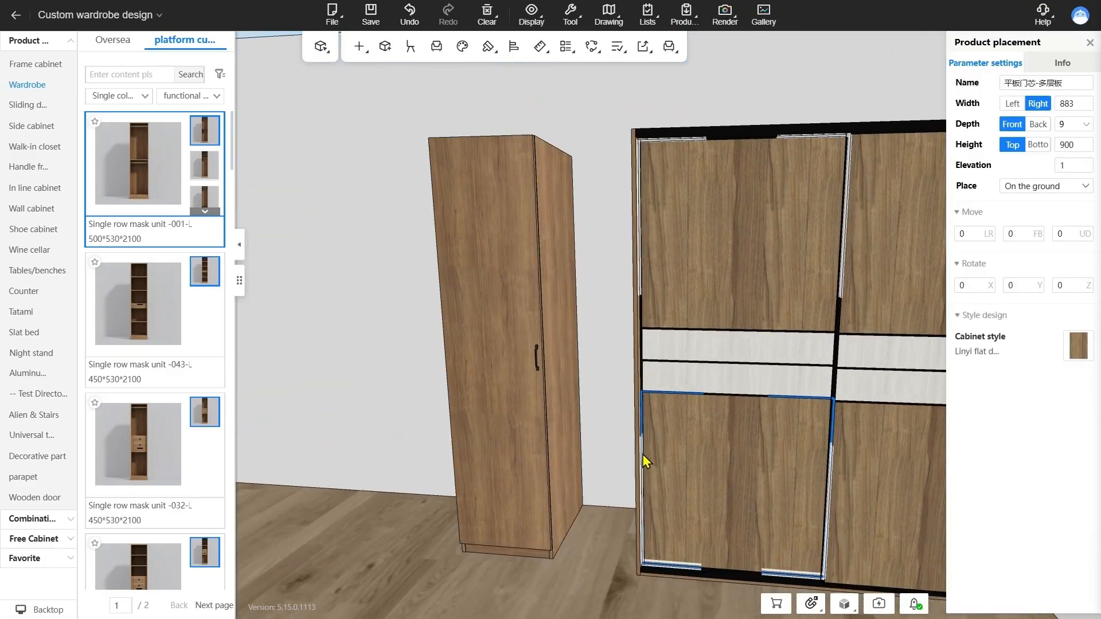
double_click(644, 462)
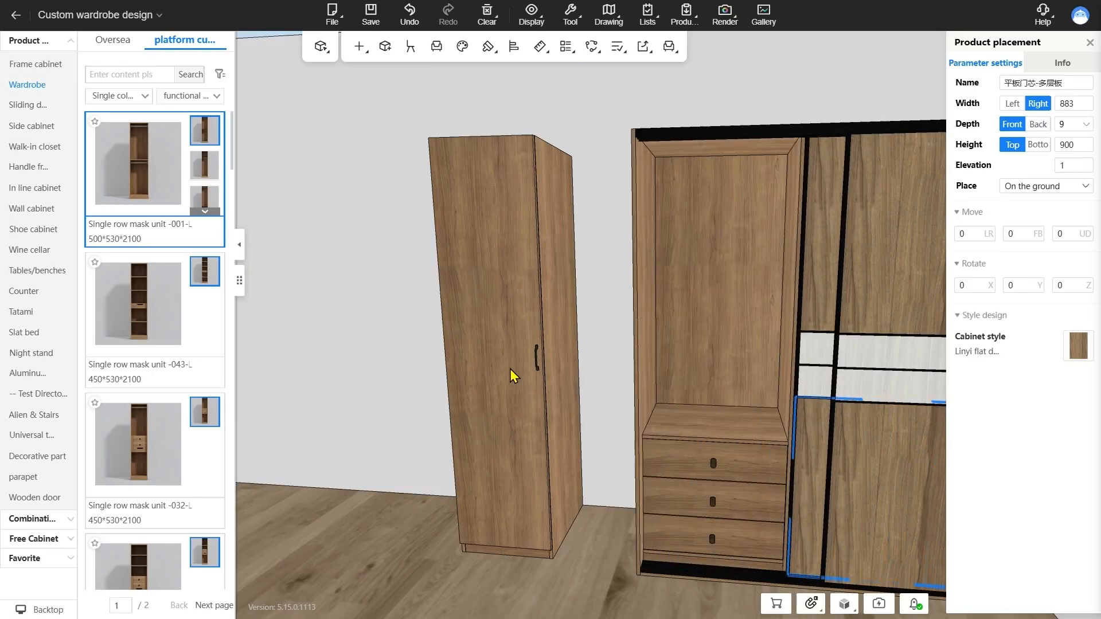
Operate the wardrobe's drawers and the narrow cabinet's hinged door to check how they open and close
double_click(584, 361)
double_click(584, 361)
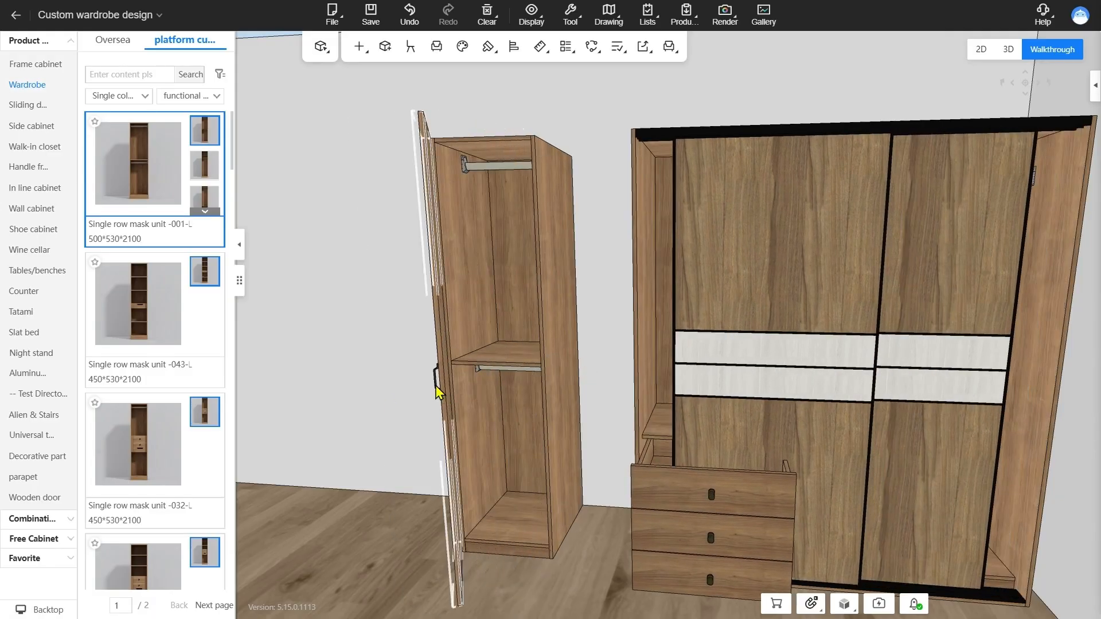
double_click(437, 393)
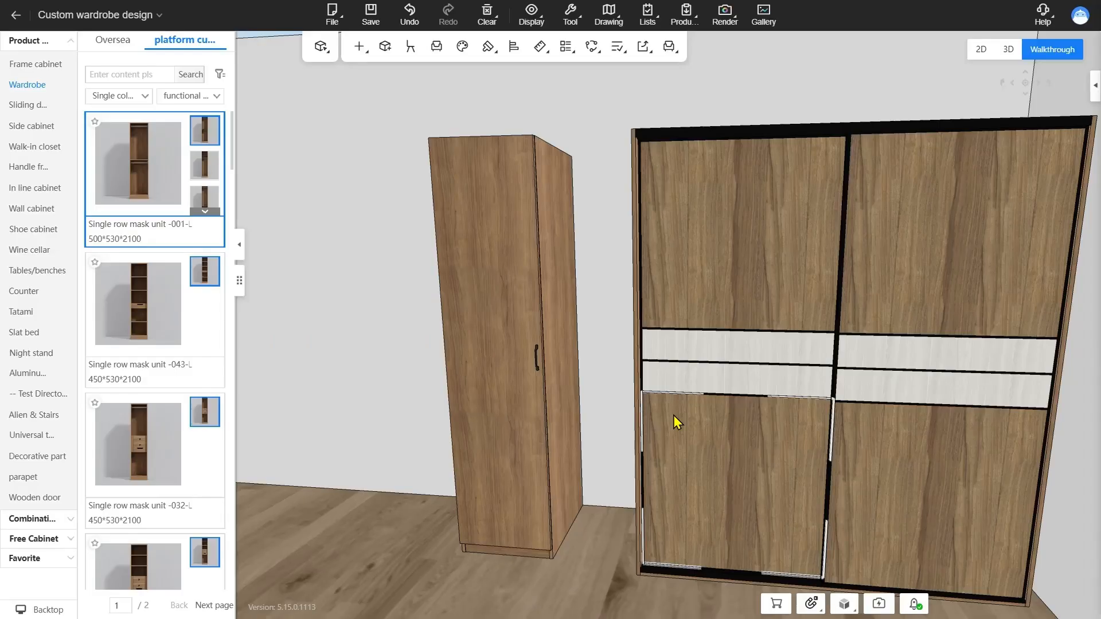
Select the wardrobe's right inner unit to check its width, depth and height, and deselect it
drag(606, 373, 642, 487)
click(765, 355)
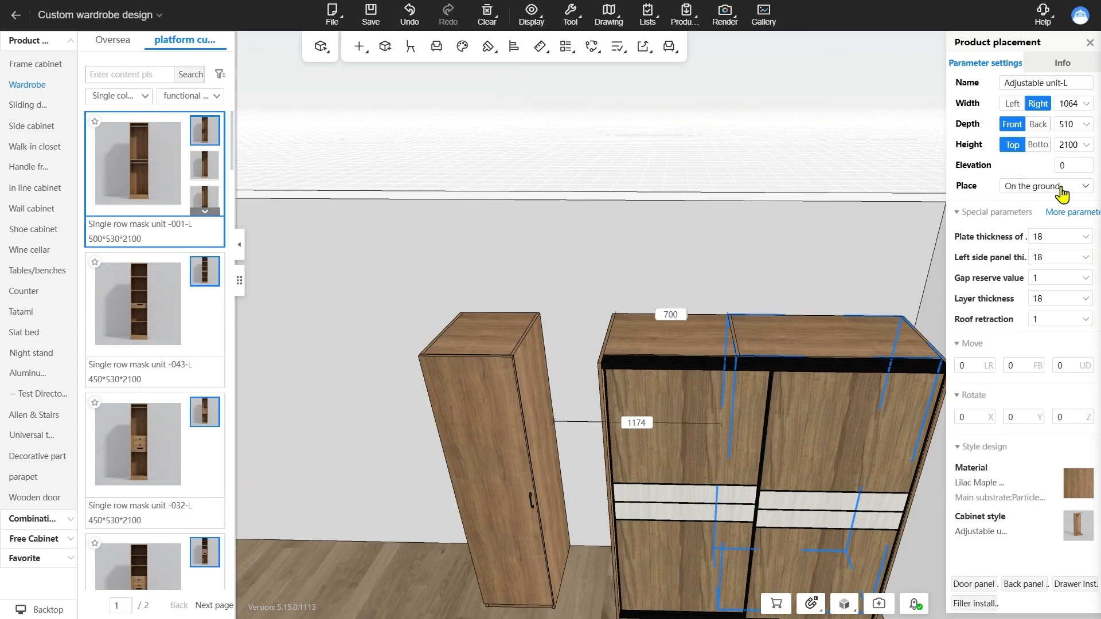
click(663, 250)
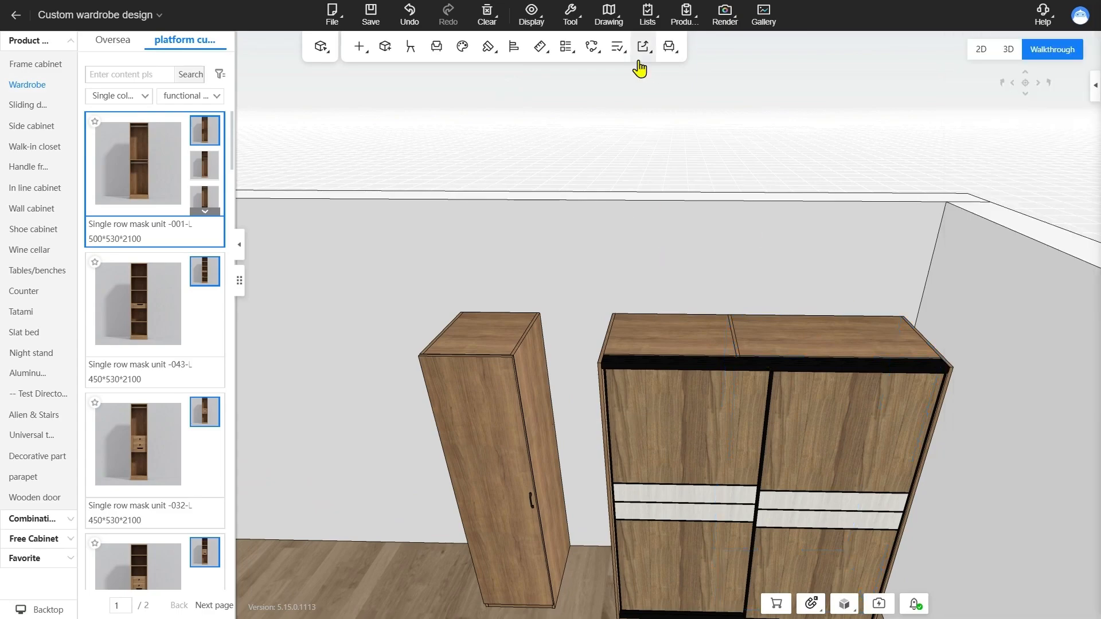
Turn on the cabinet quick display and examine the size and material labels of the cabinets around the room
mouse_move(619, 54)
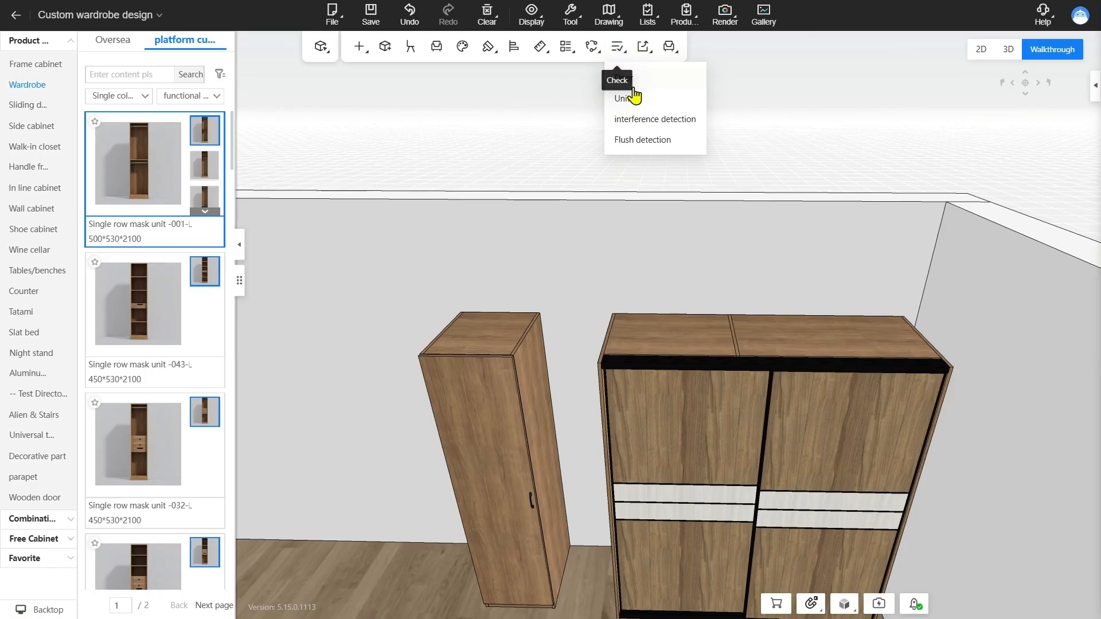
click(675, 102)
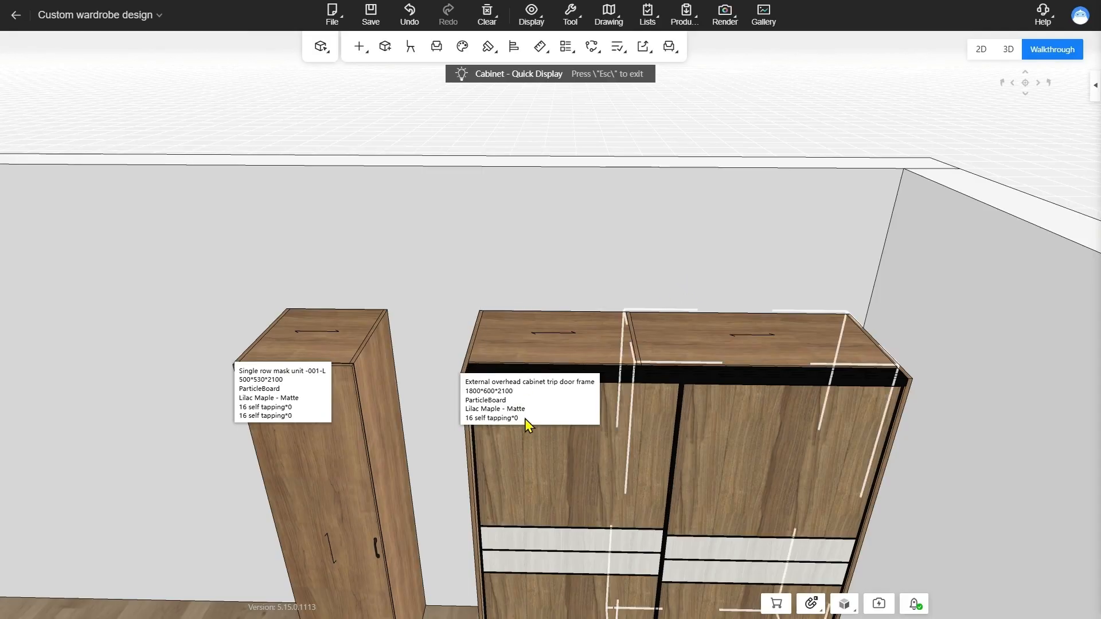
drag(284, 247, 286, 523)
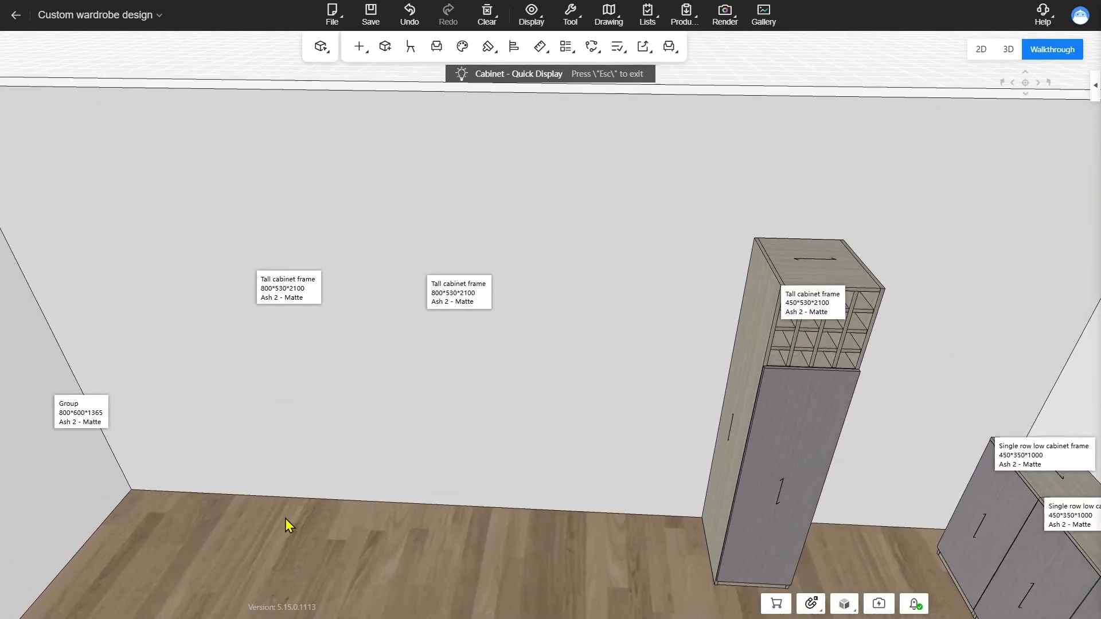
Display all hidden cabinets through Material management and exit the cabinet quick display
click(531, 14)
click(559, 47)
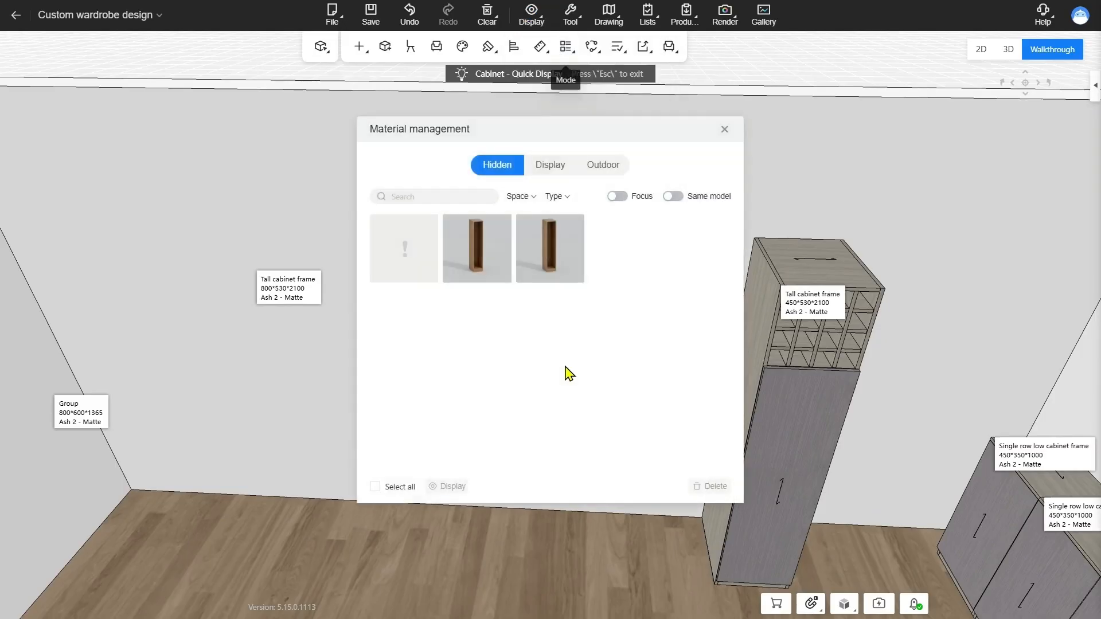
click(376, 487)
click(449, 486)
click(724, 129)
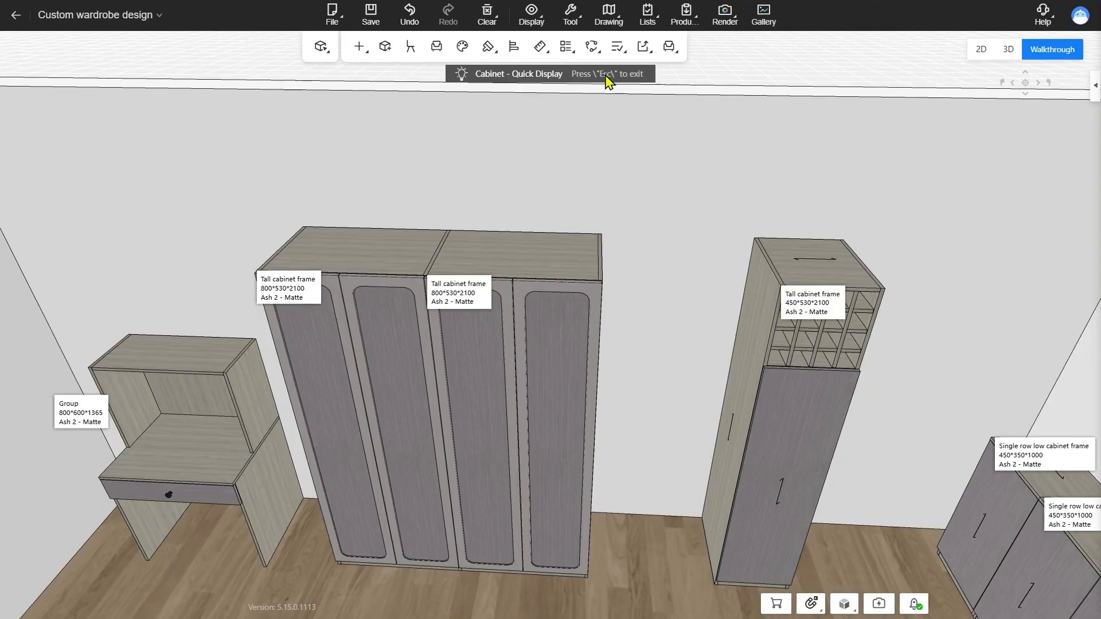
key(Escape)
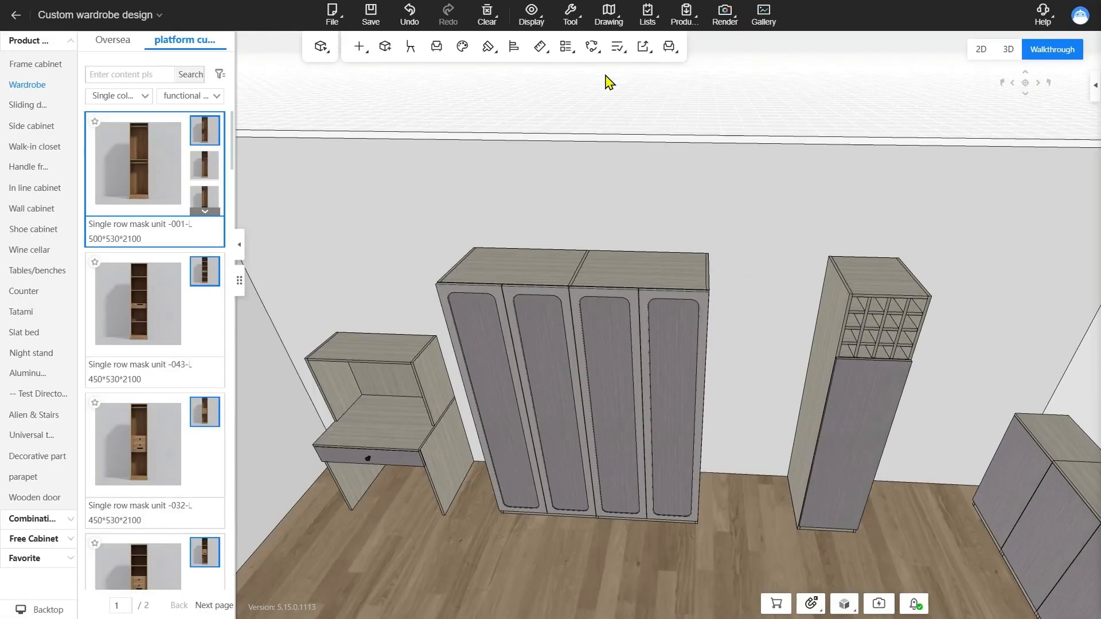
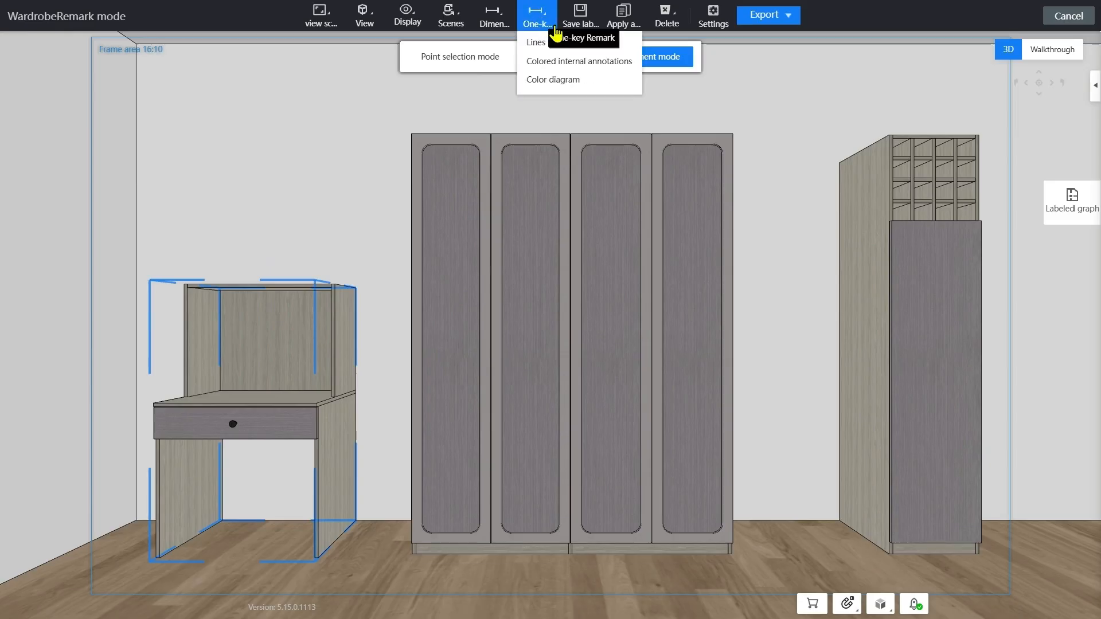
Mark the selected desk's part size and move its width dimension onto the upper edge of its back section
mouse_move(494, 26)
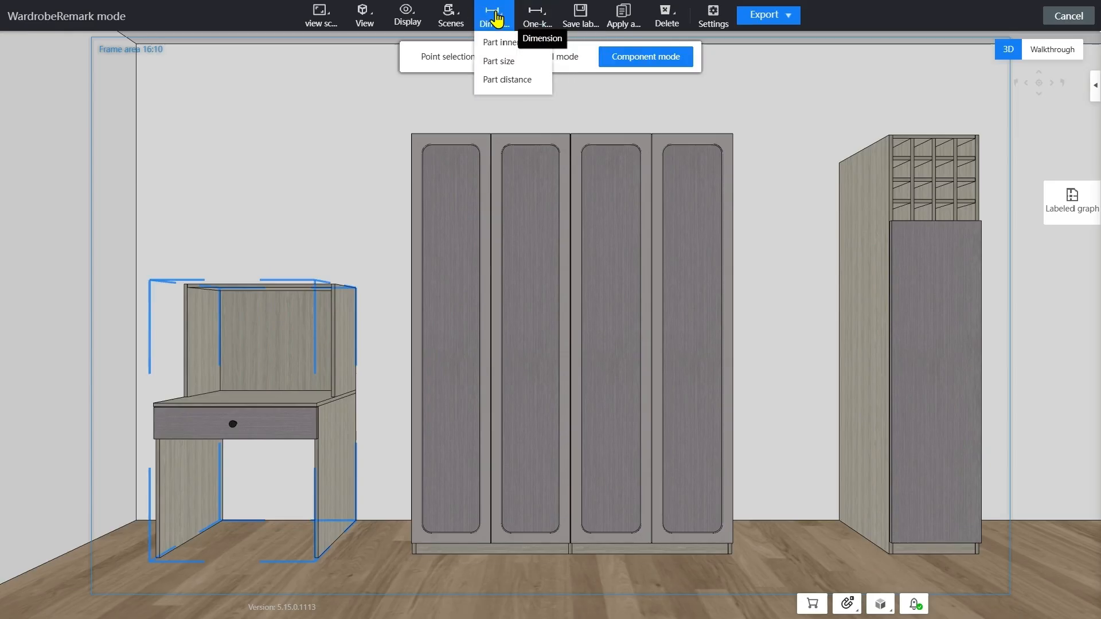
click(497, 61)
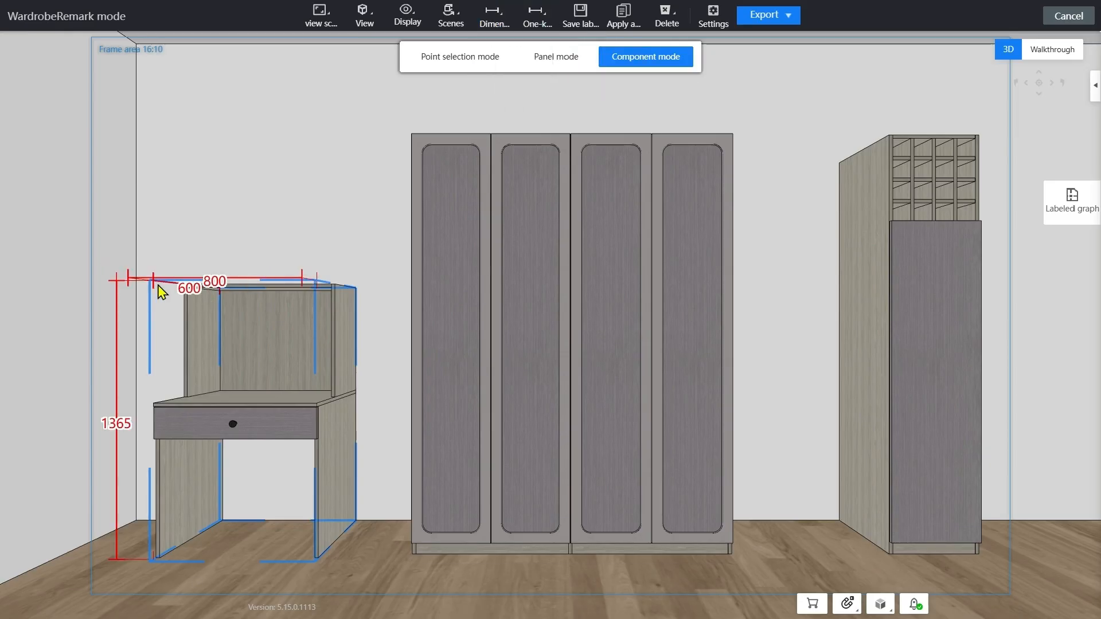
click(211, 289)
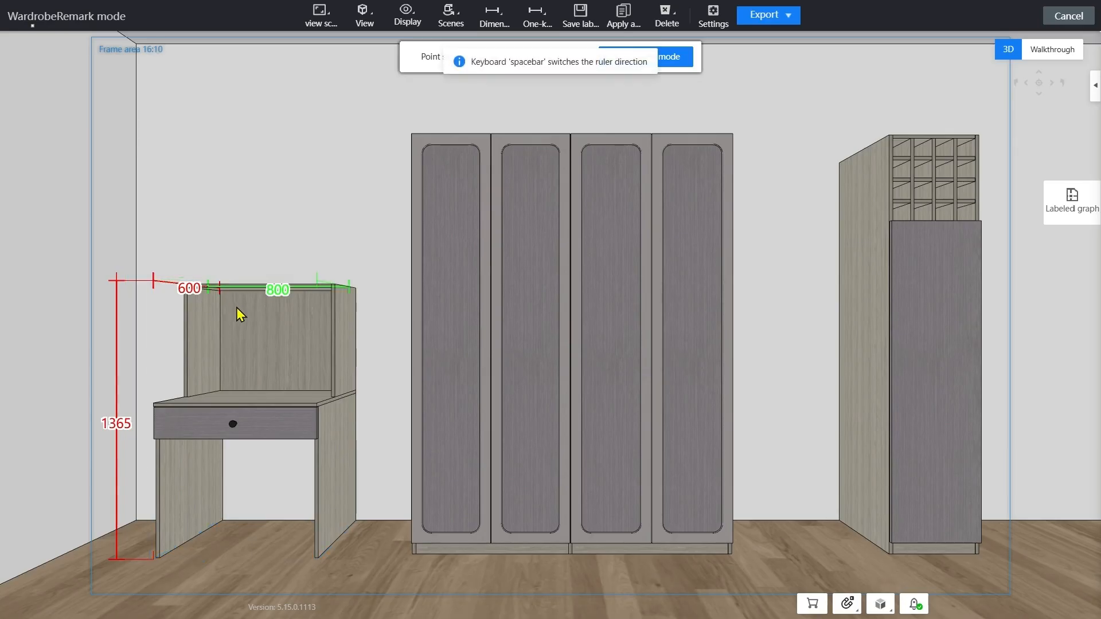
drag(236, 307, 242, 314)
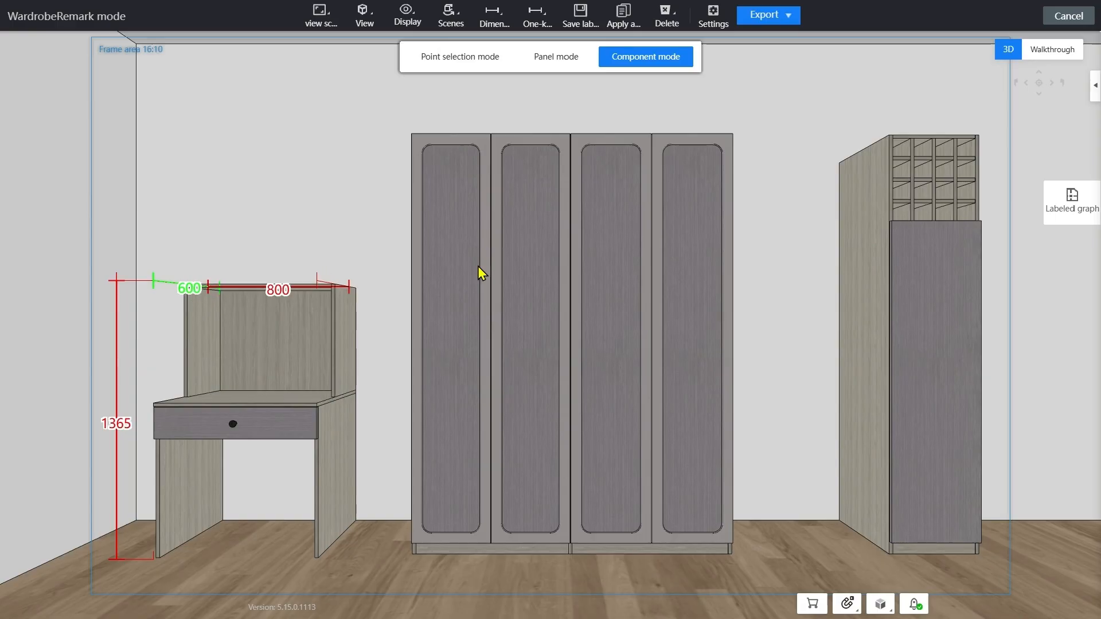
Add one-key colored internal annotations to the cabinets and delete the desk's depth dimension and other overlapping or redundant dimensions
click(533, 23)
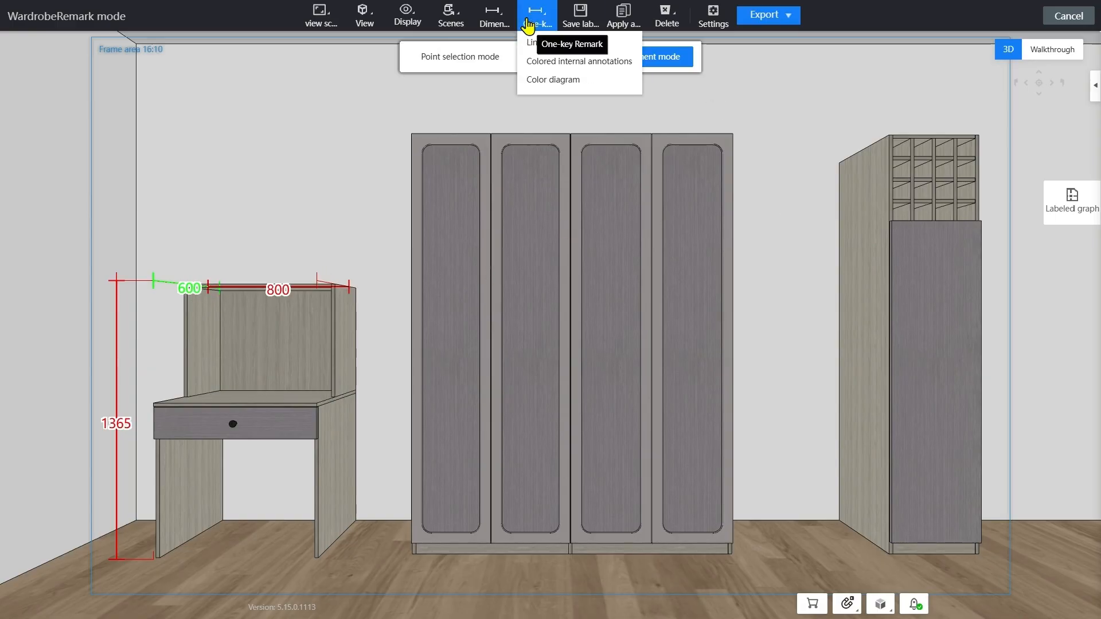
click(598, 61)
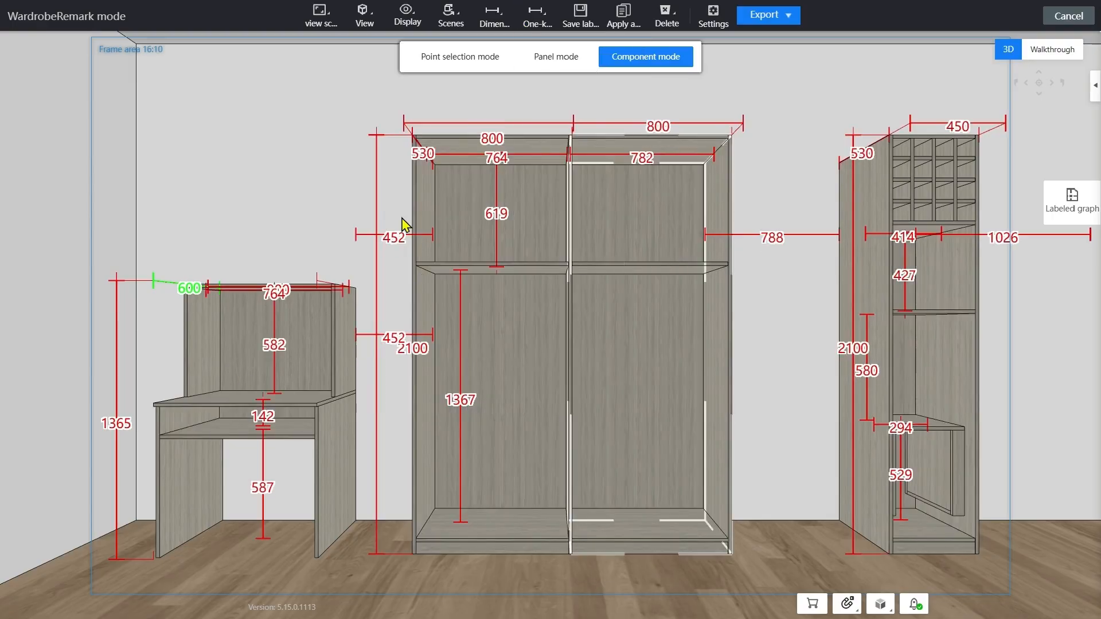
click(183, 287)
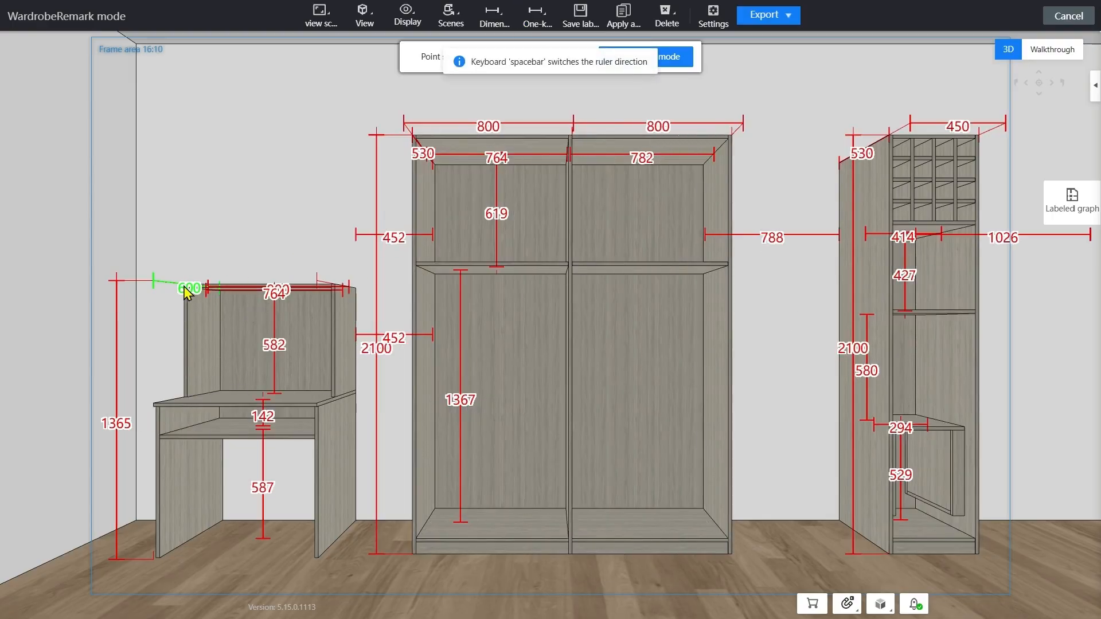
key(Delete)
click(275, 290)
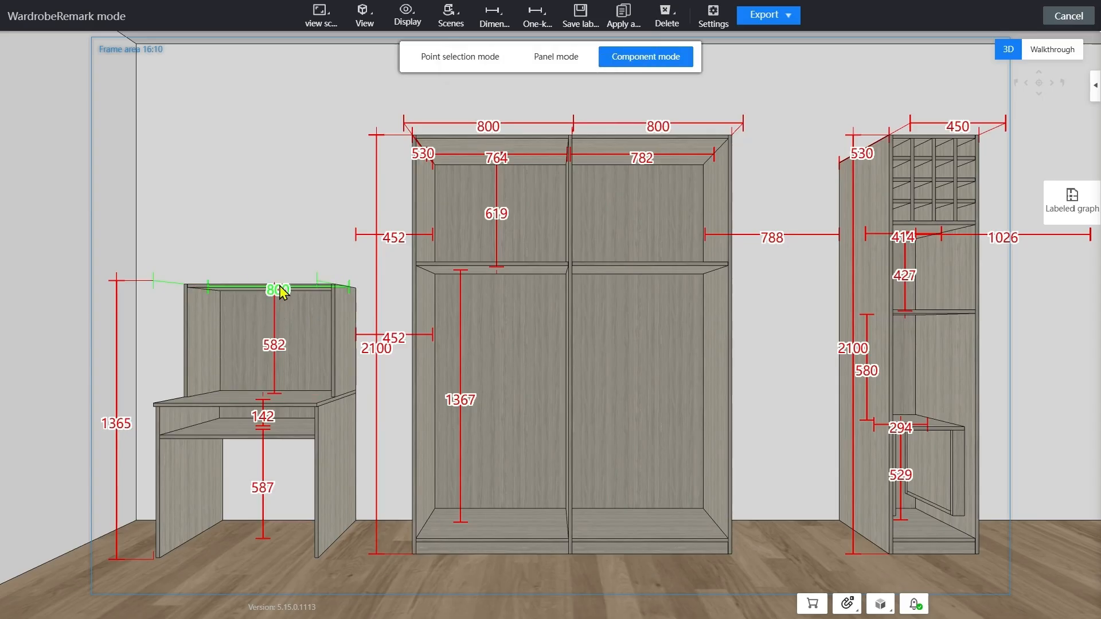
key(Delete)
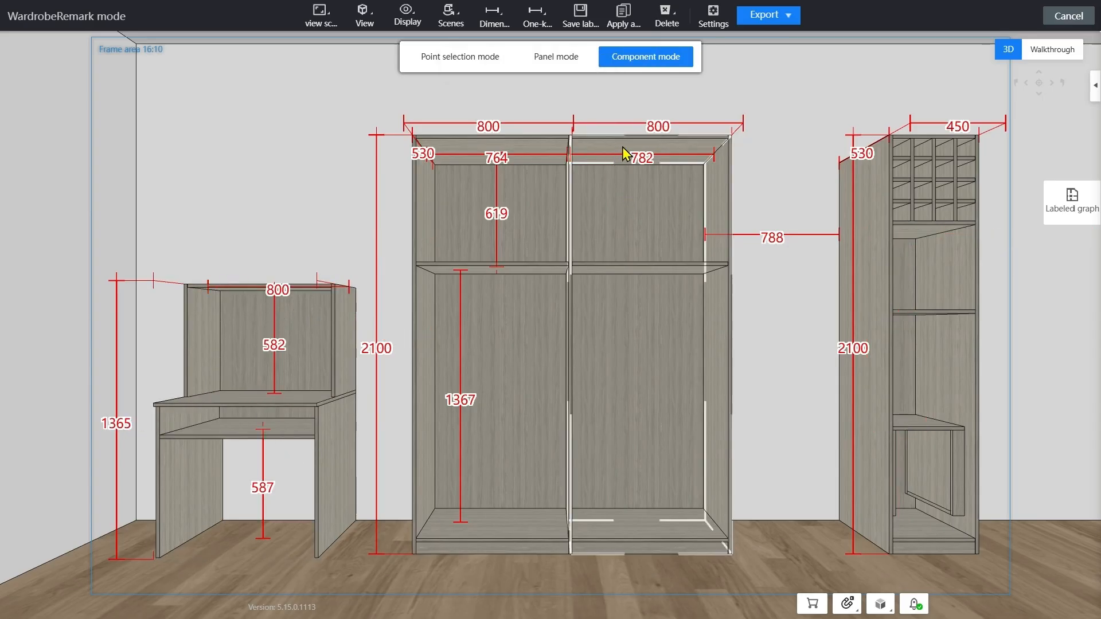
Export the current language drawing and set its scheme name to "wardrobe&rable"
click(775, 17)
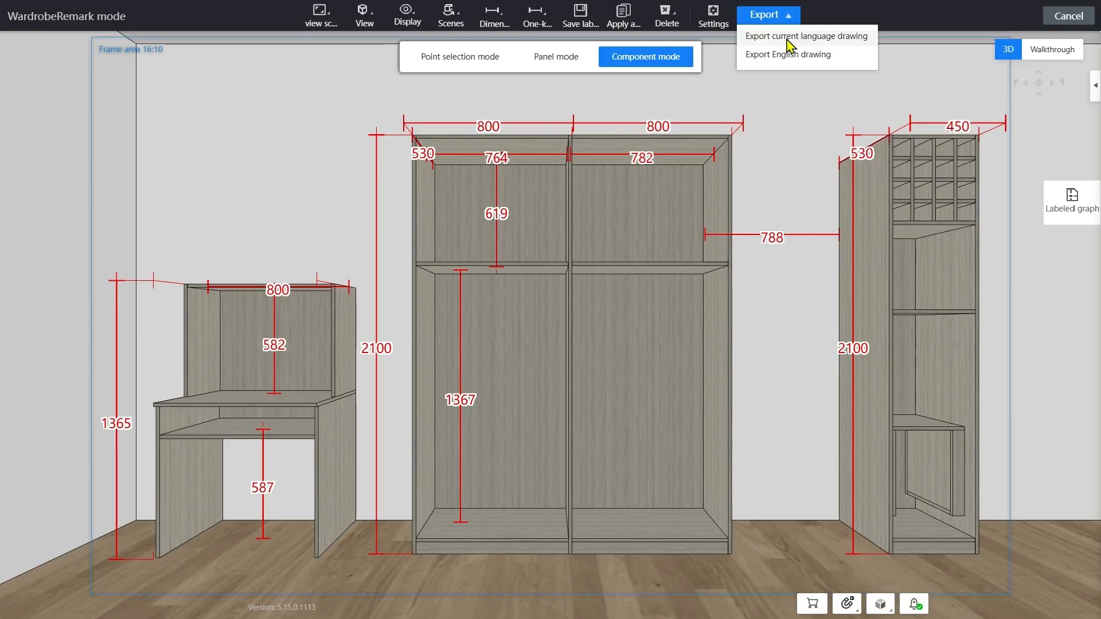
click(787, 37)
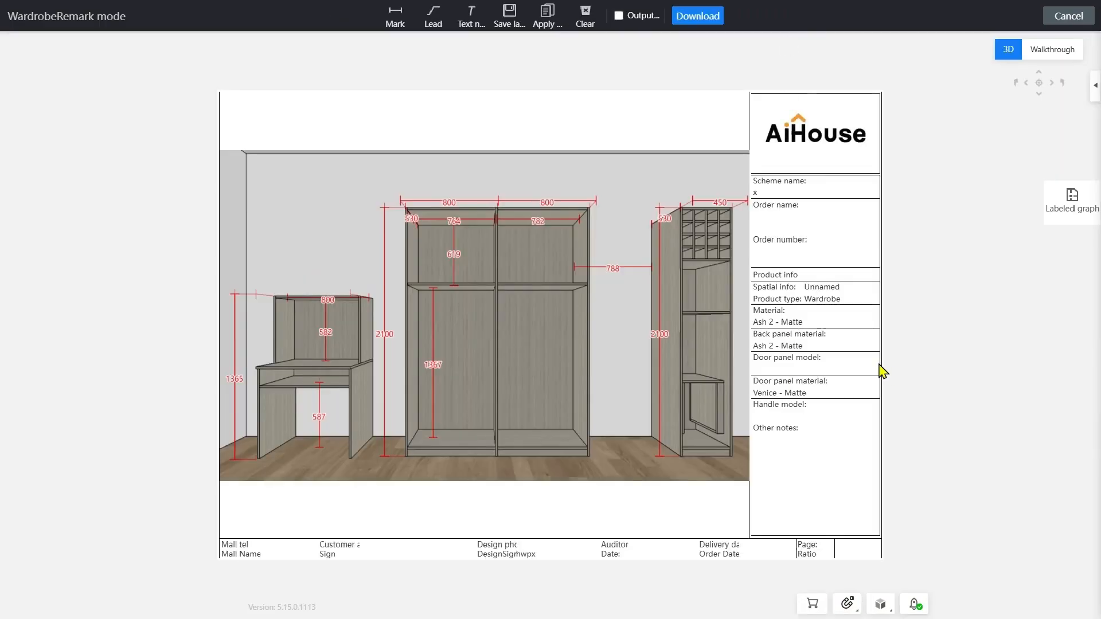
click(793, 190)
key(BackSpace)
text(wardrobe&rable)
Add a leader note reading "subtrate" that points to the back panel of the wardrobe's upper left compartment
click(386, 27)
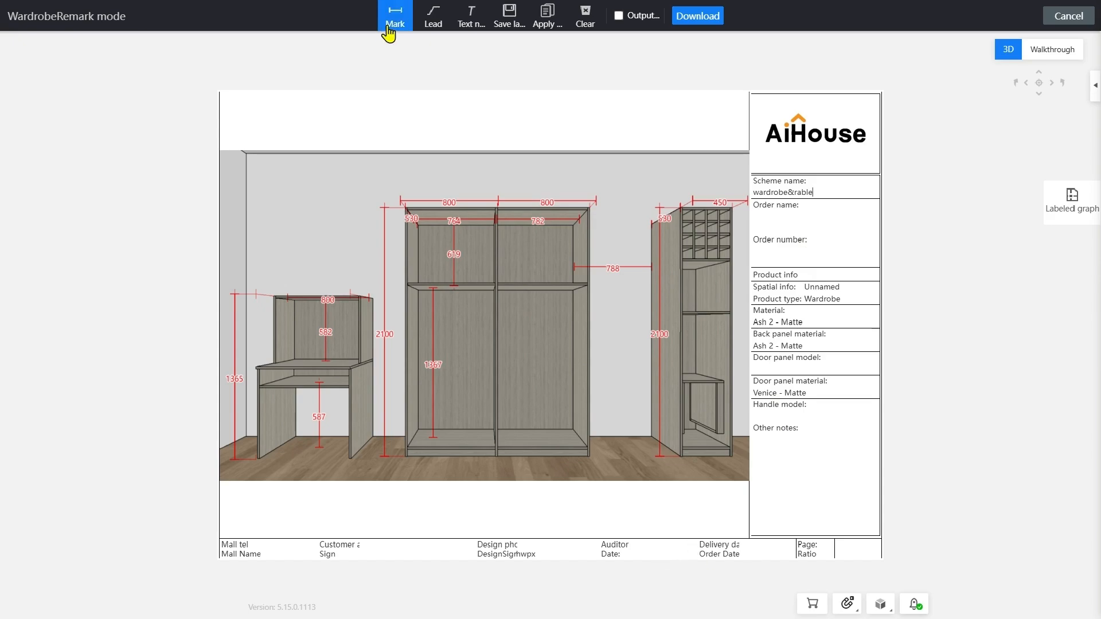
click(431, 23)
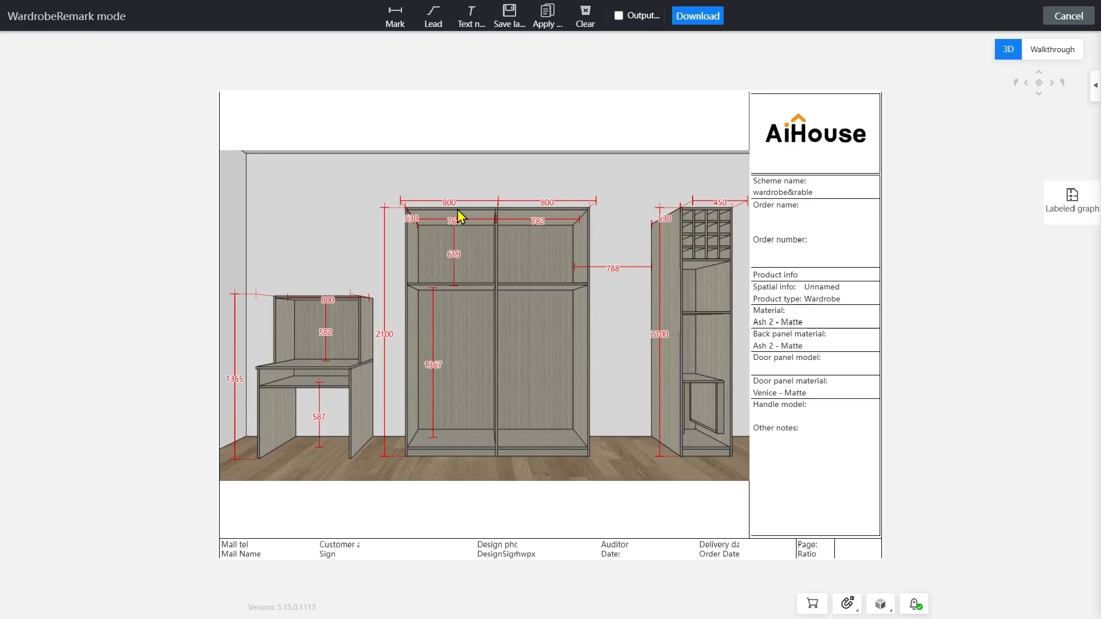
click(433, 17)
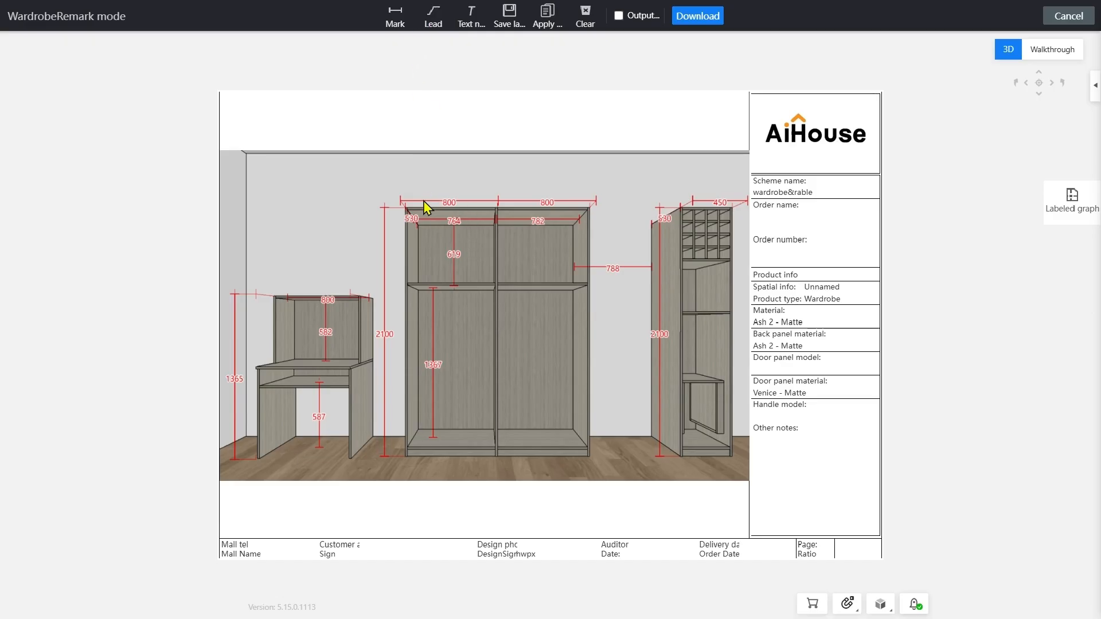
click(440, 247)
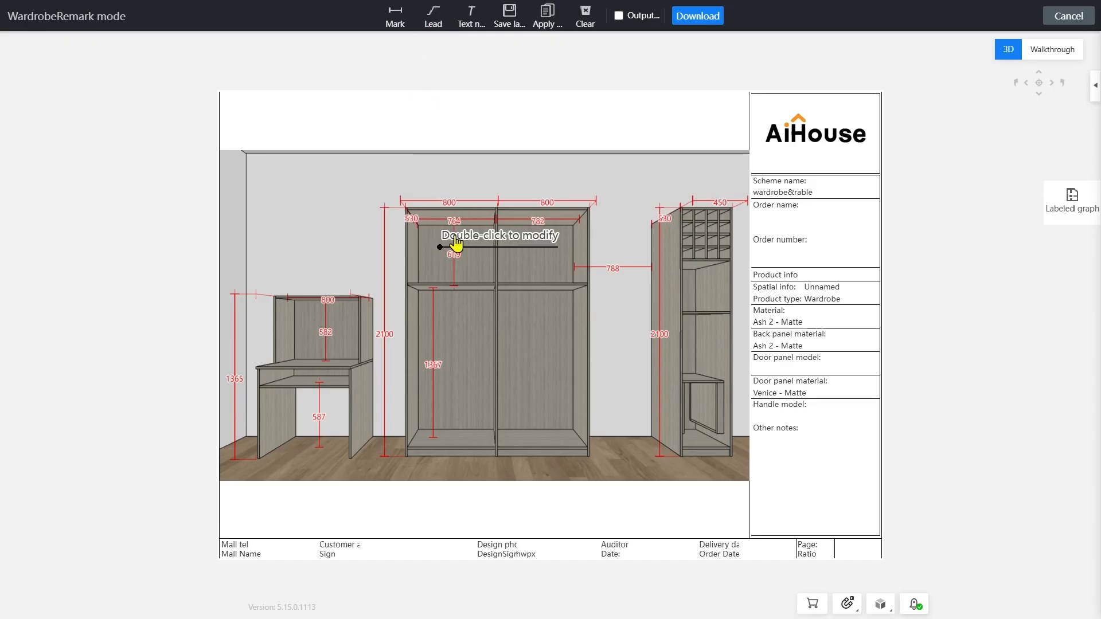
click(479, 173)
double_click(496, 175)
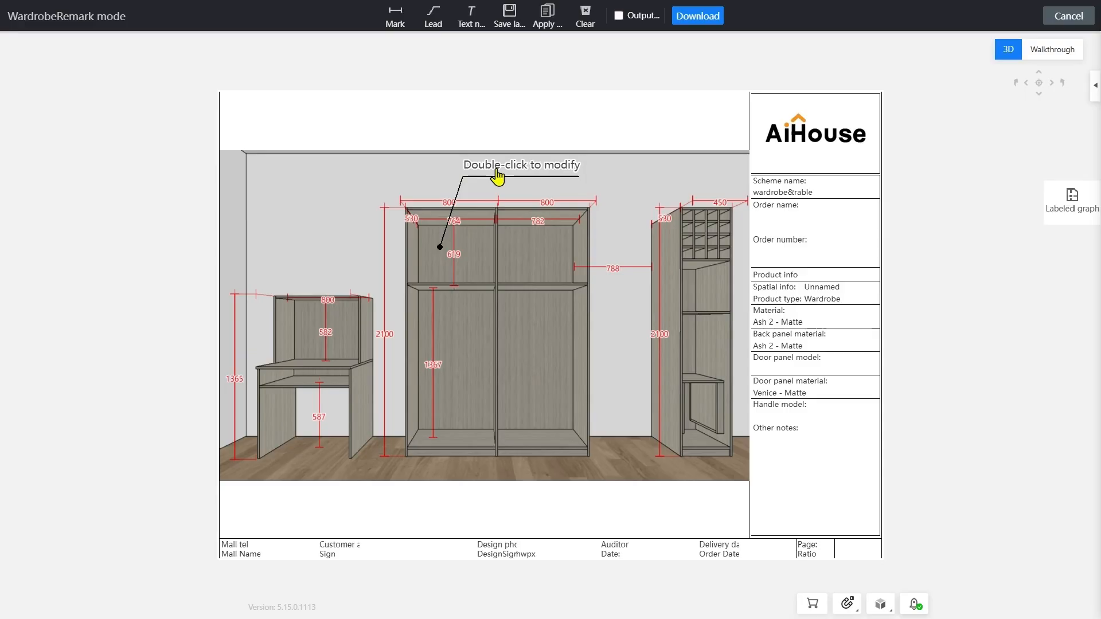
key(BackSpace)
key(BackSpace)
key(BackSpace)
key(BackSpace)
key(BackSpace)
key(BackSpace)
key(BackSpace)
key(BackSpace)
key(BackSpace)
key(BackSpace)
key(BackSpace)
key(BackSpace)
key(BackSpace)
key(BackSpace)
key(BackSpace)
key(BackSpace)
key(BackSpace)
key(BackSpace)
key(BackSpace)
key(BackSpace)
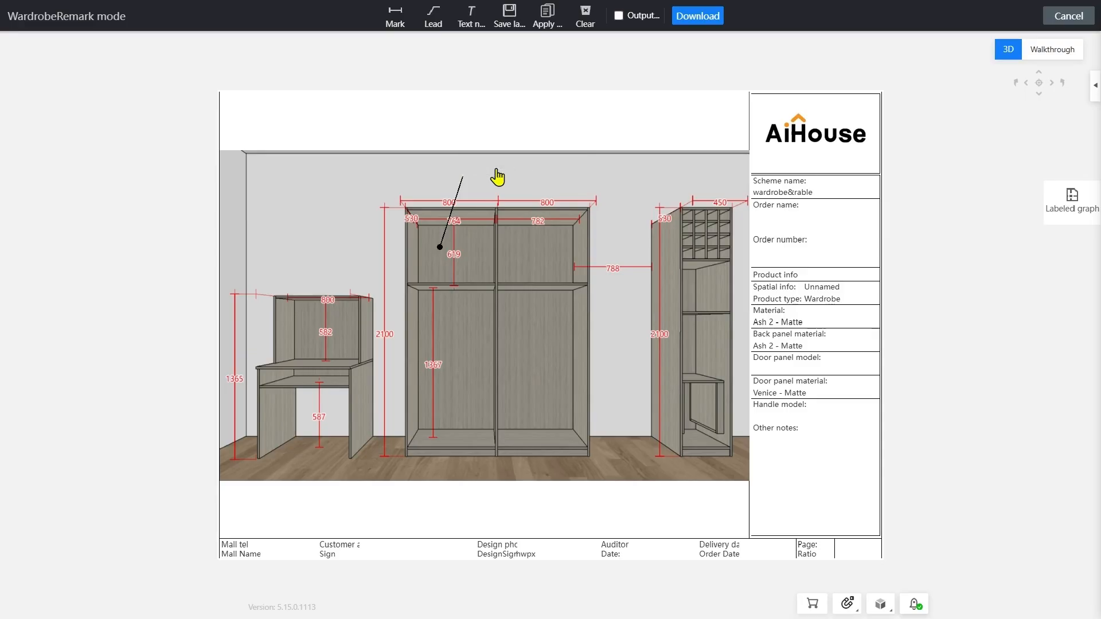
text(subtrate)
Place a text note reading "note: hinge quantity:XX" on the floor below the wardrobe and download the drawing
click(471, 23)
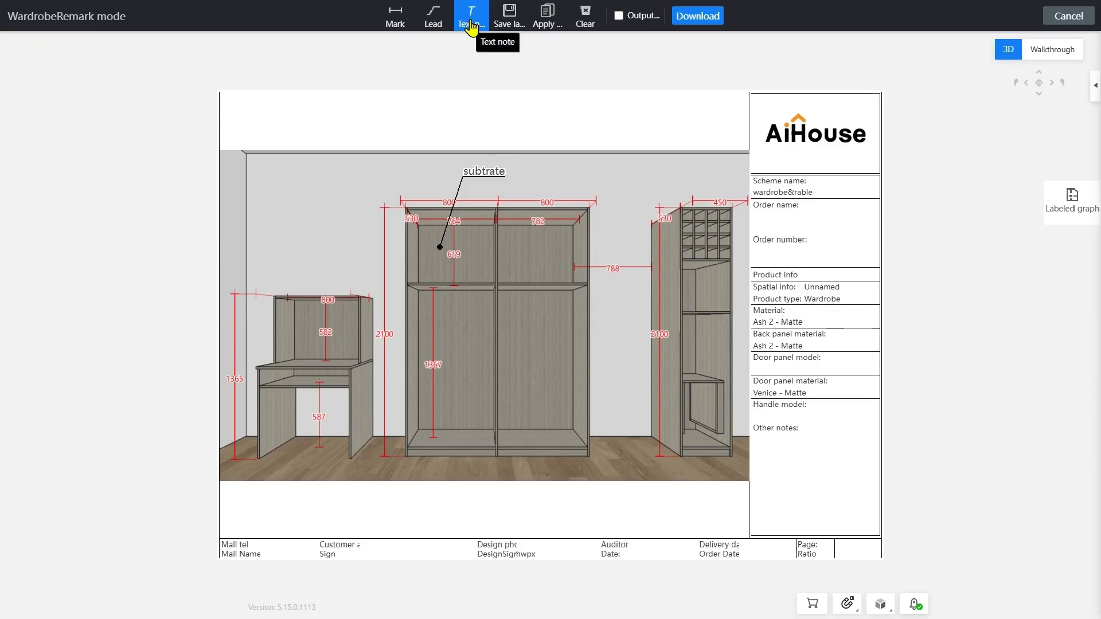
click(536, 267)
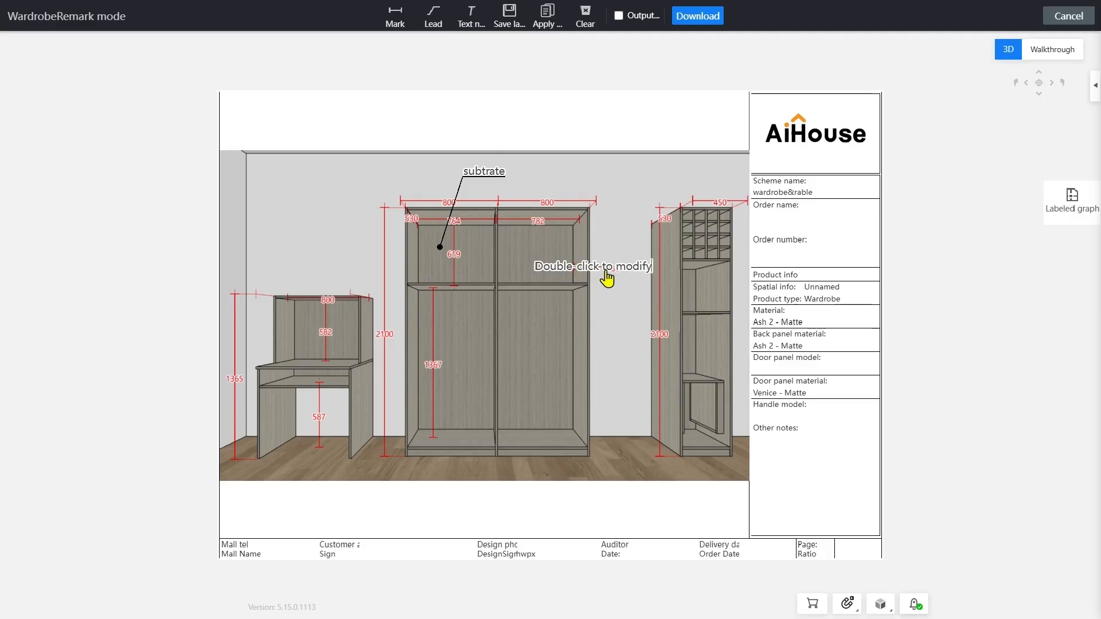
key(Left)
key(Left)
key(Left)
key(Left)
key(Left)
key(Left)
key(Left)
key(Left)
key(Left)
key(Left)
key(Left)
key(Left)
key(Left)
key(Left)
key(Left)
key(Left)
key(Left)
key(Left)
key(Left)
key(Left)
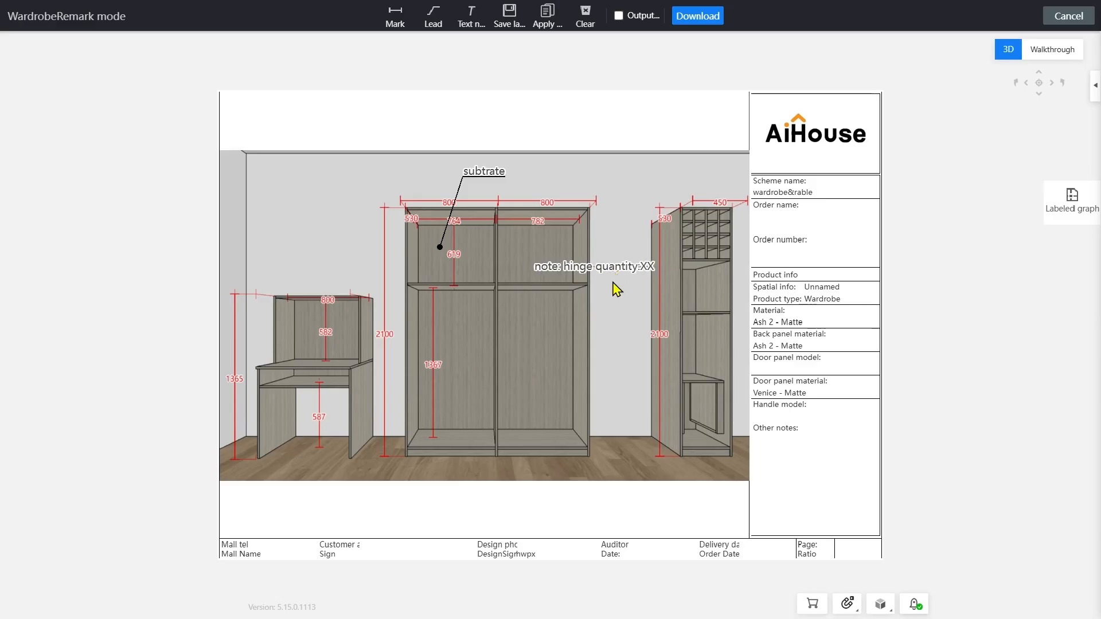
drag(612, 279, 609, 472)
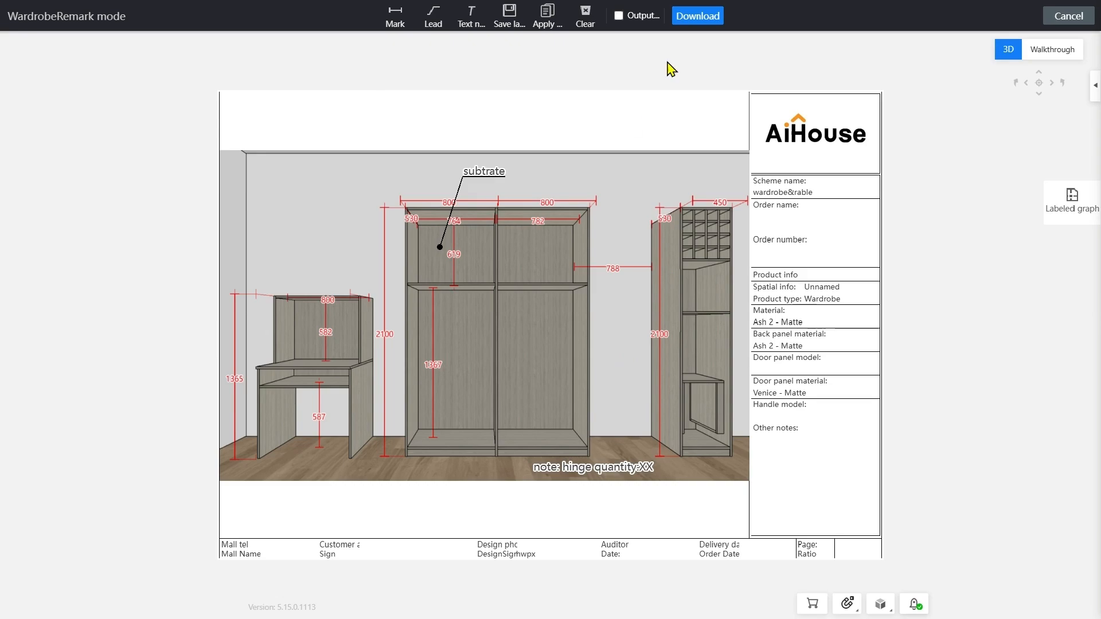
click(709, 20)
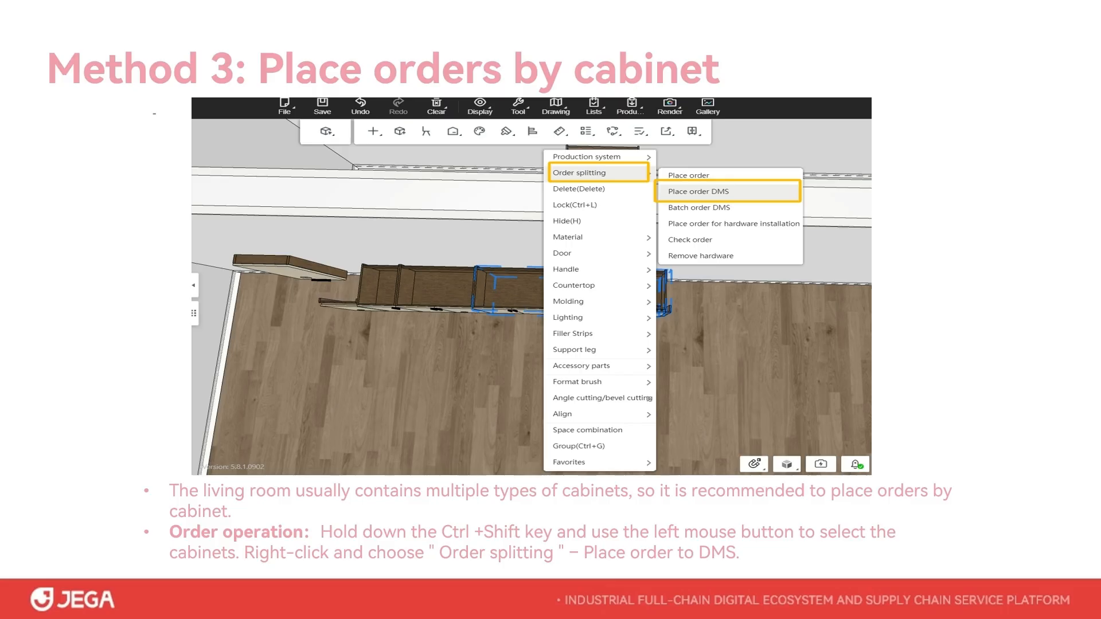
key(Left)
key(Left)
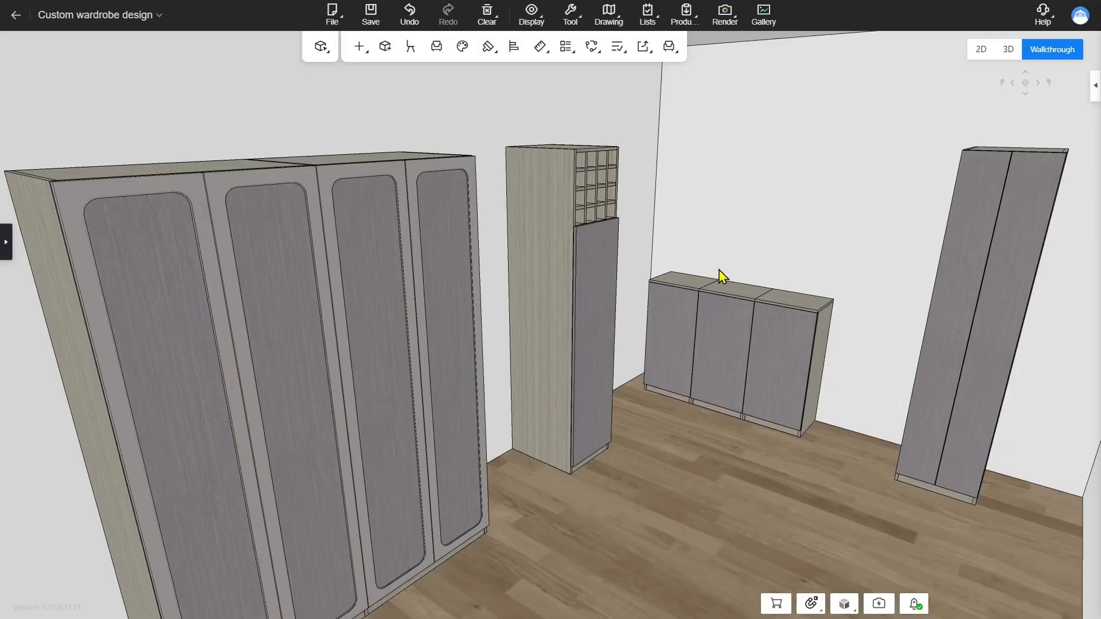
Start placing a DMS order for all cabinets in the room and authorize the DMS login with the account password
right_click(730, 210)
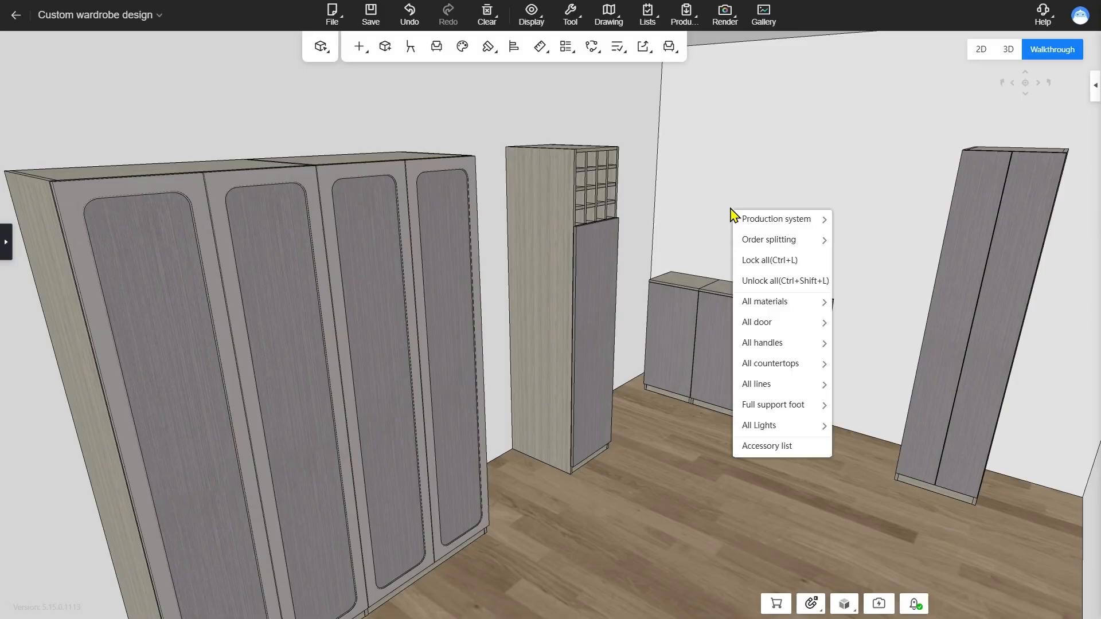
mouse_move(798, 241)
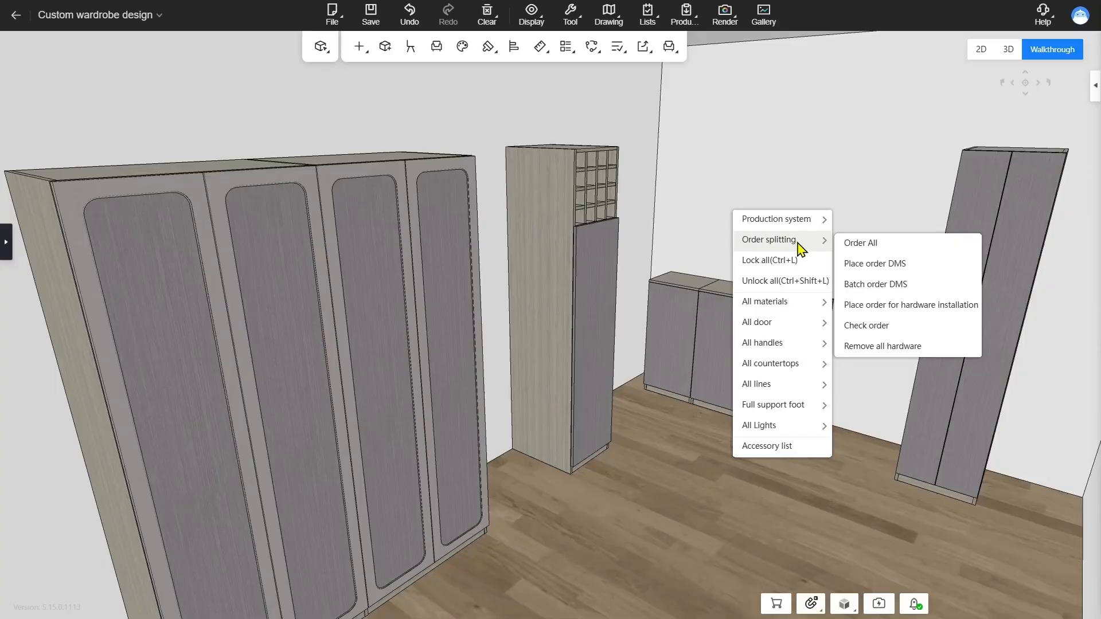
click(892, 265)
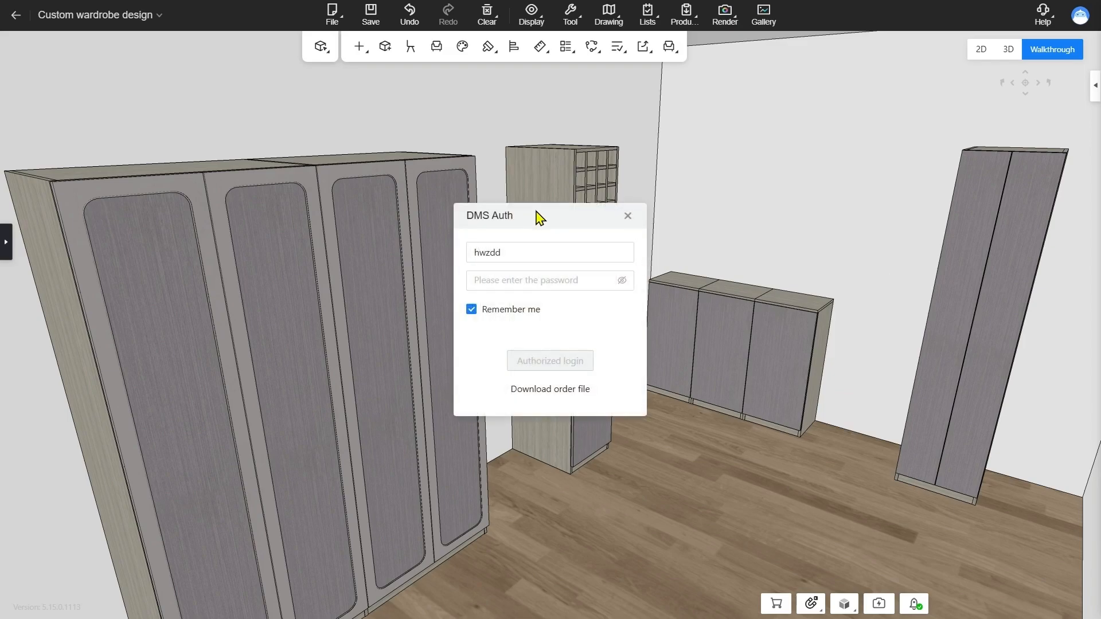
drag(536, 216, 603, 181)
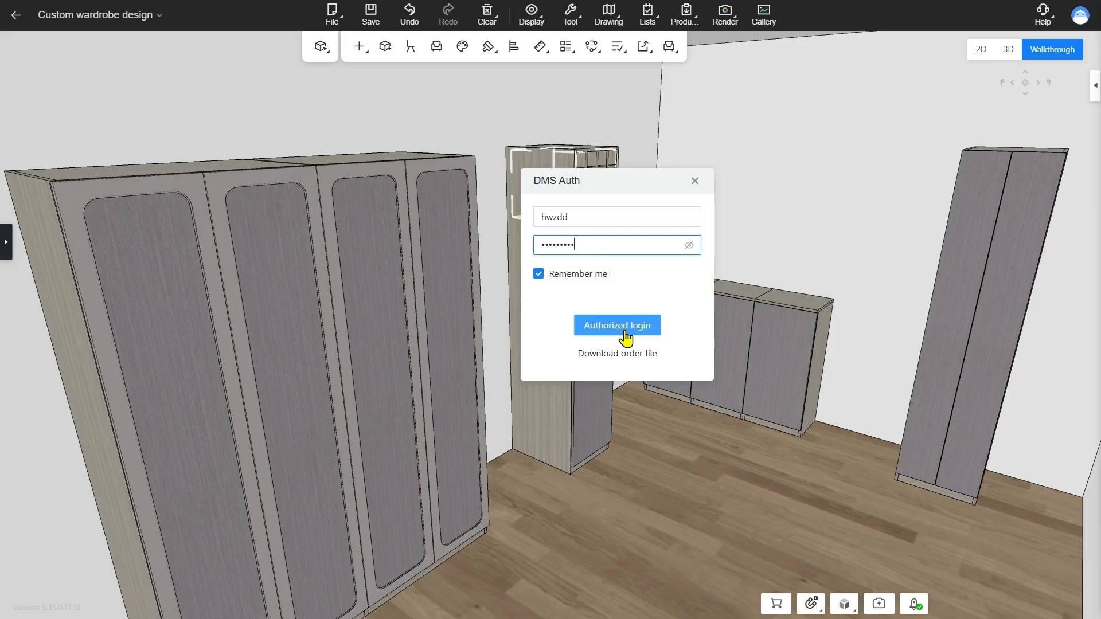
click(624, 333)
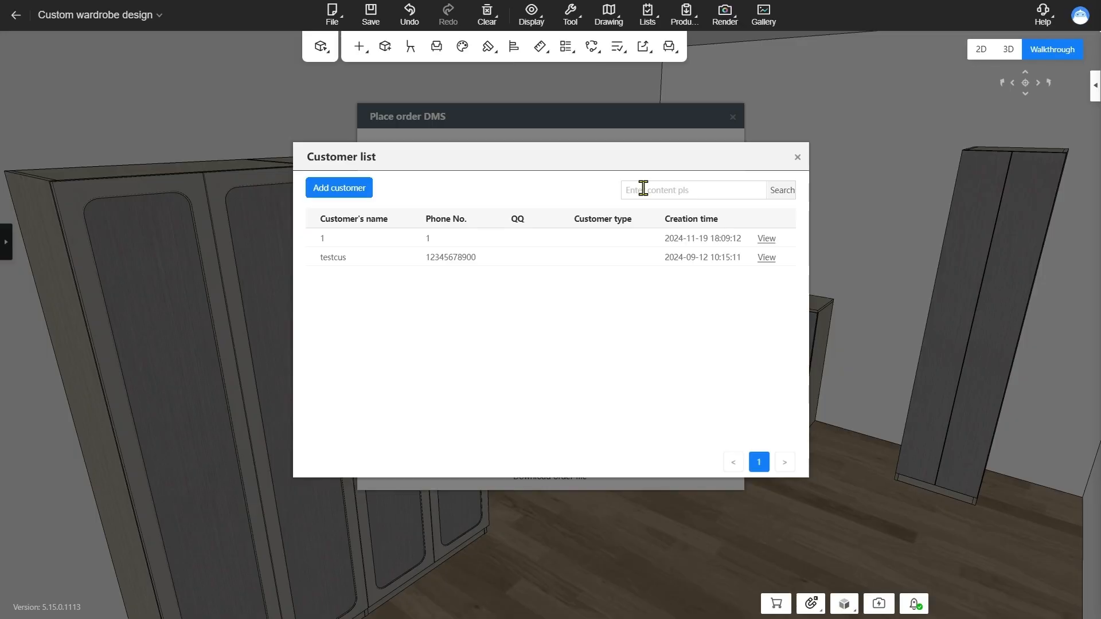
Add a new customer with name, phone and address, and select that customer for the order
click(356, 188)
click(525, 290)
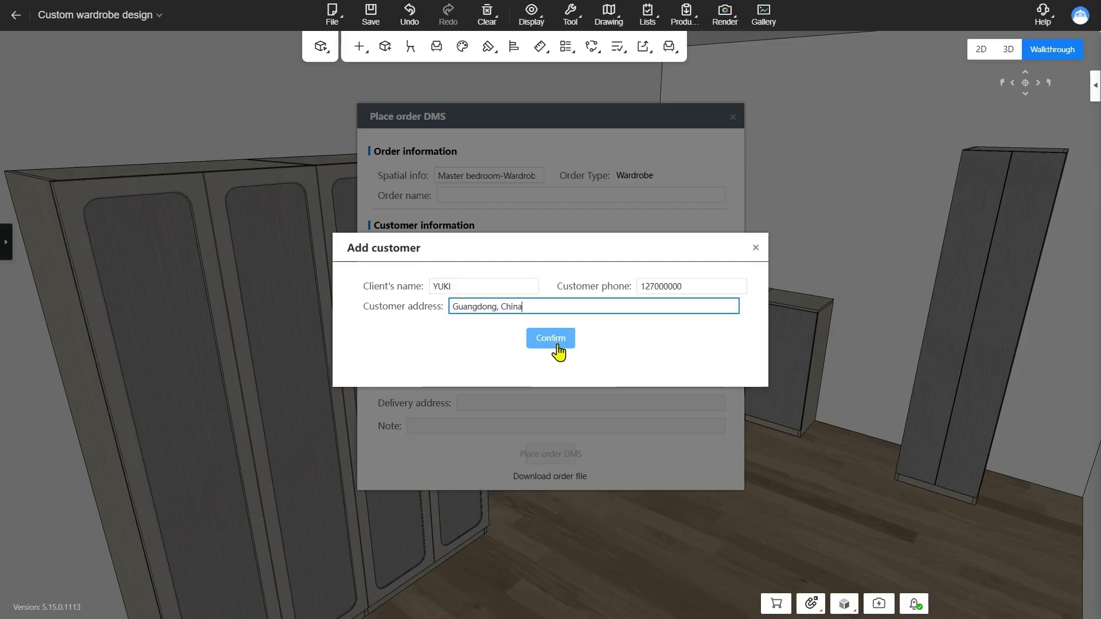
click(553, 340)
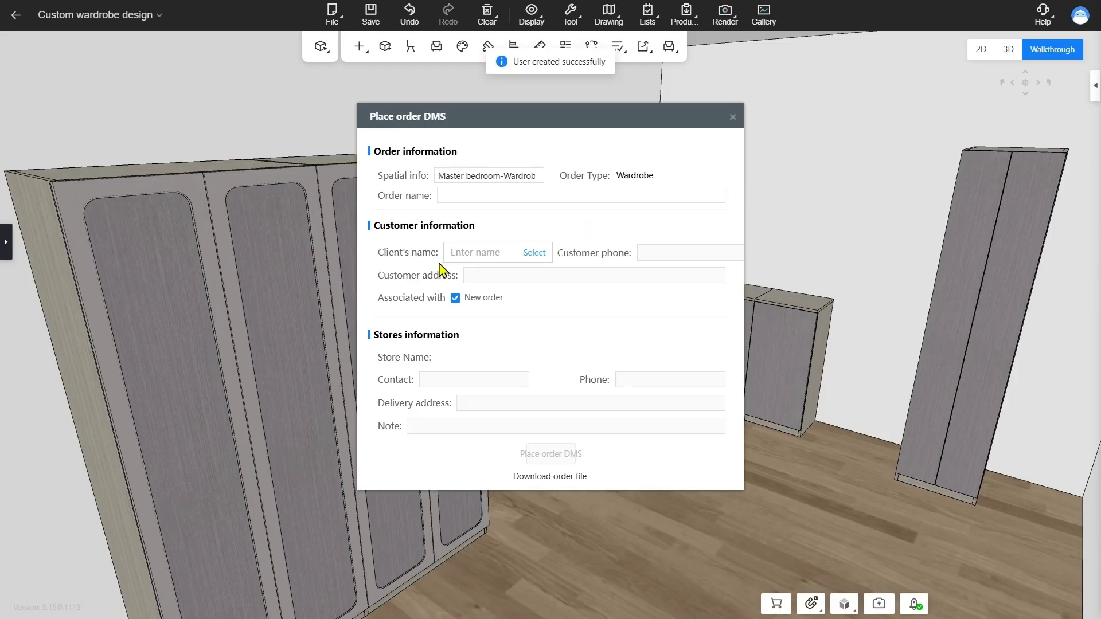
click(538, 255)
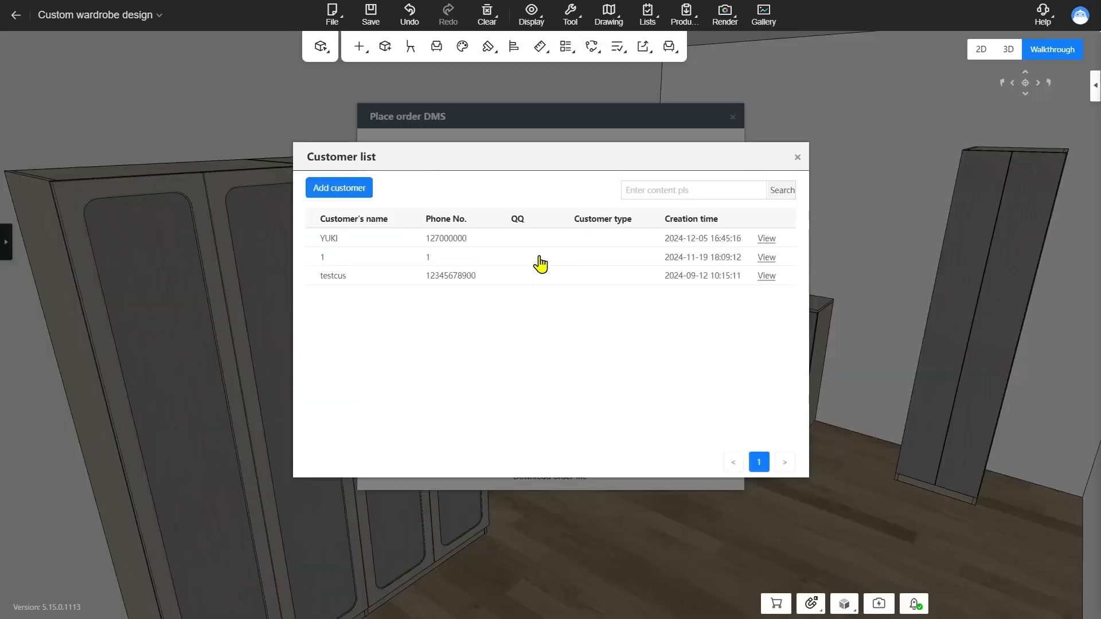
click(480, 241)
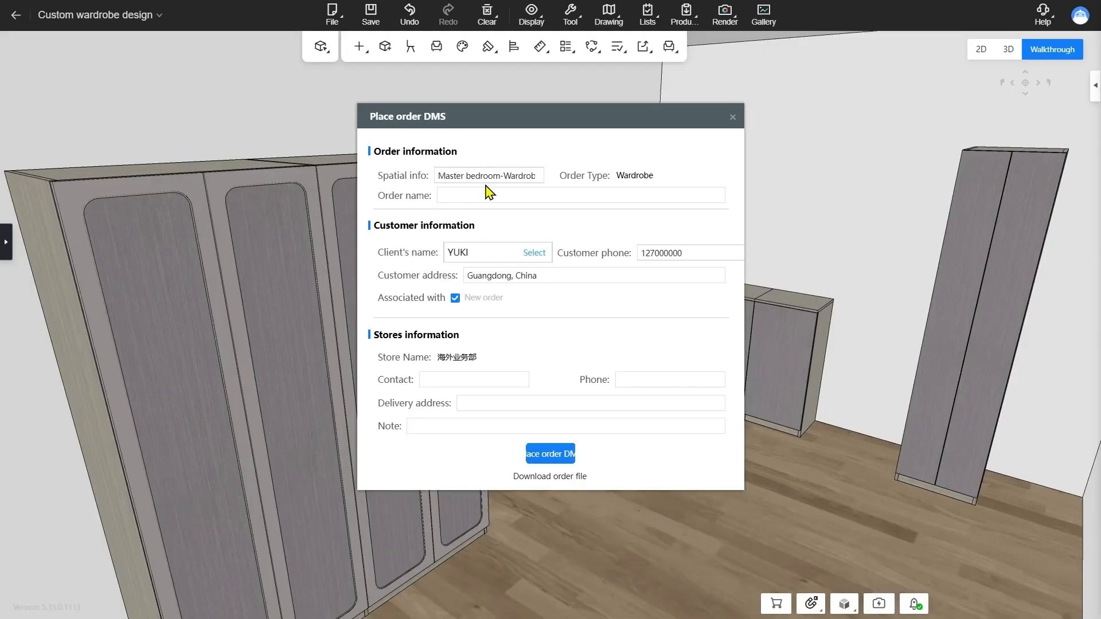
Enter the master bedroom order name, fill in the store's contact, phone and delivery address, and submit the order to DMS
click(497, 197)
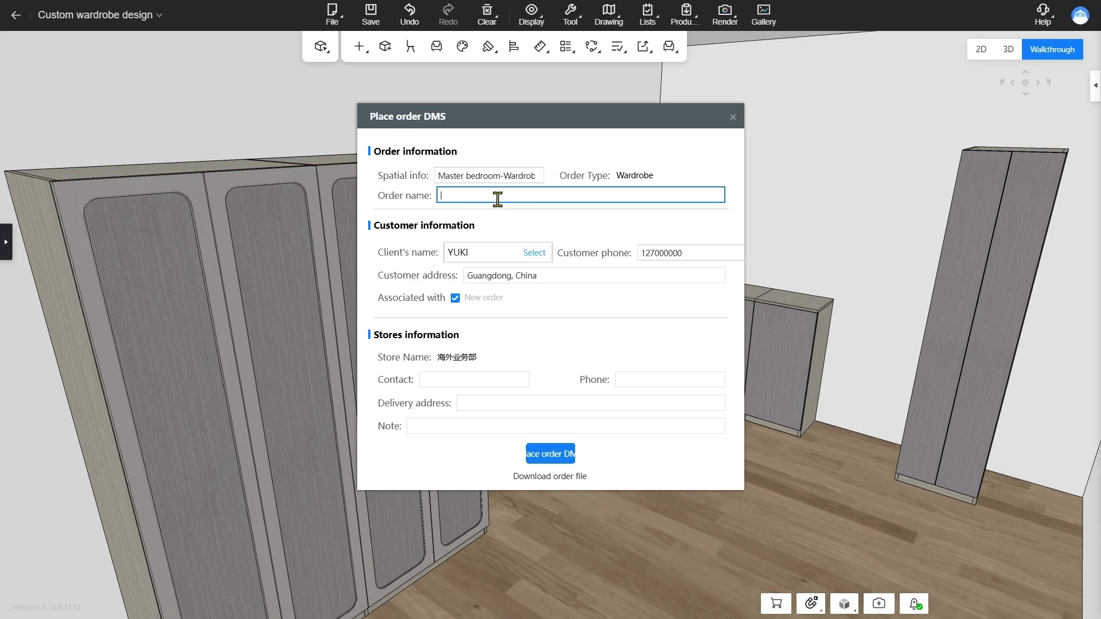
click(589, 217)
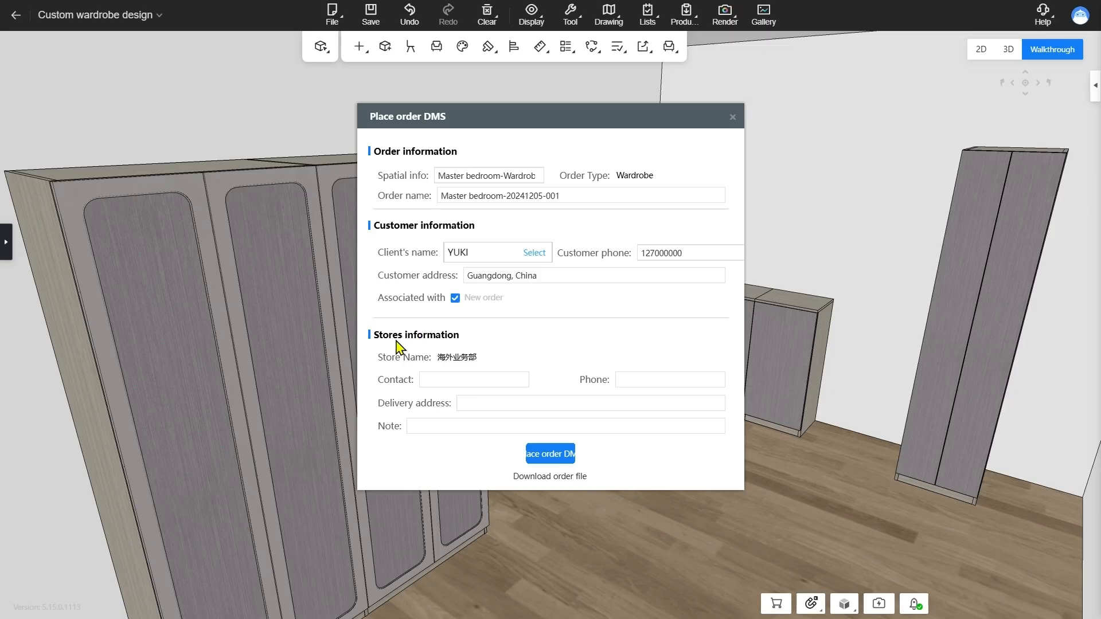
click(470, 379)
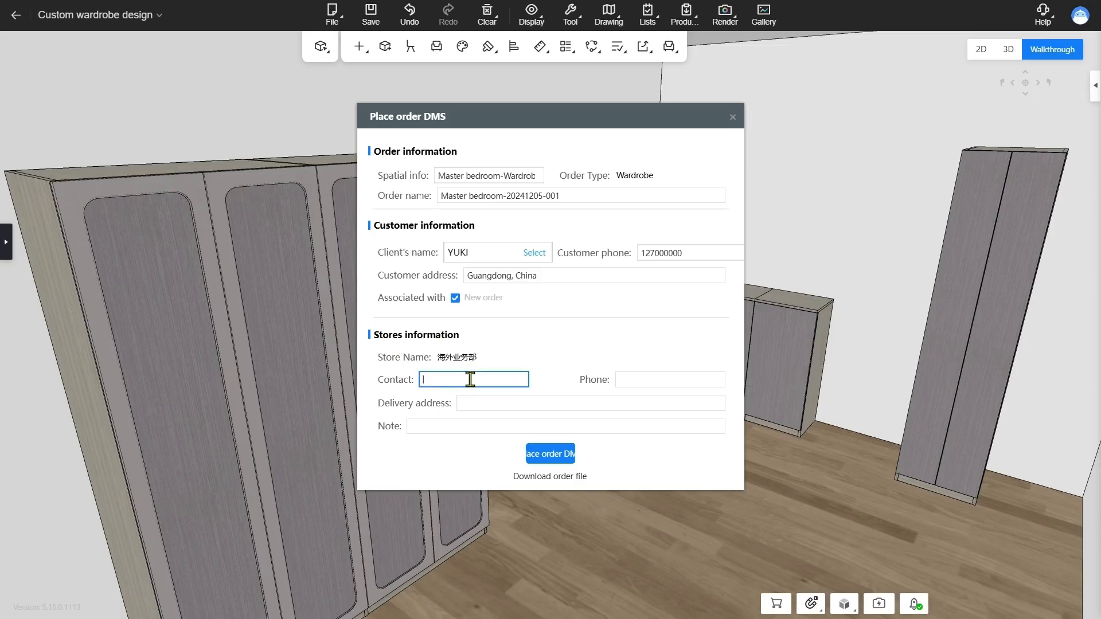
text(1)
key(Tab)
text(1)
key(Tab)
text(1)
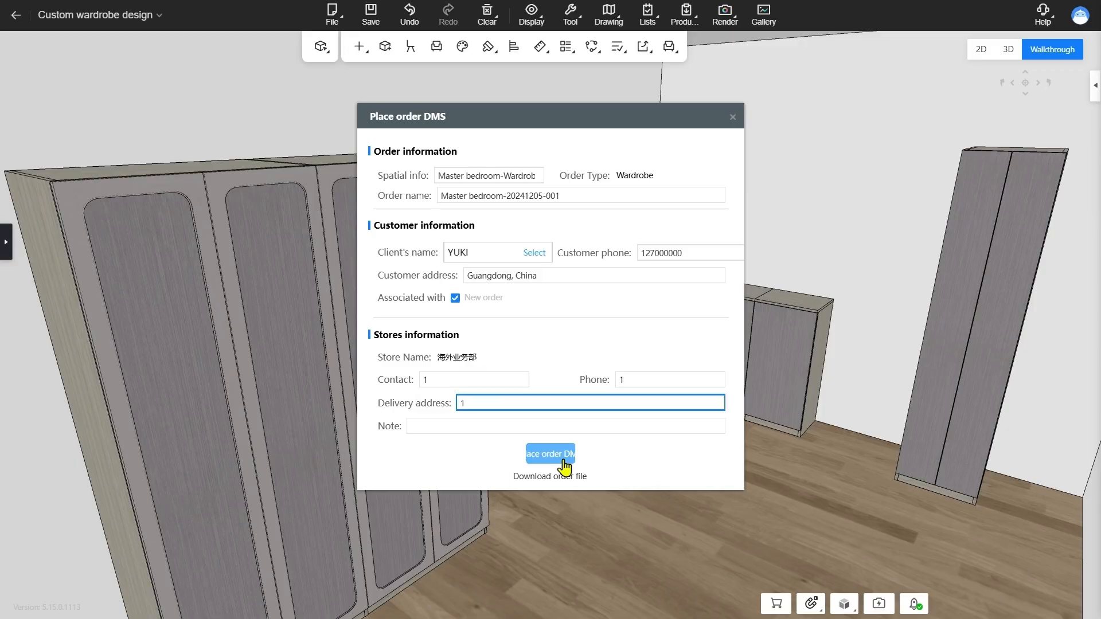
click(567, 480)
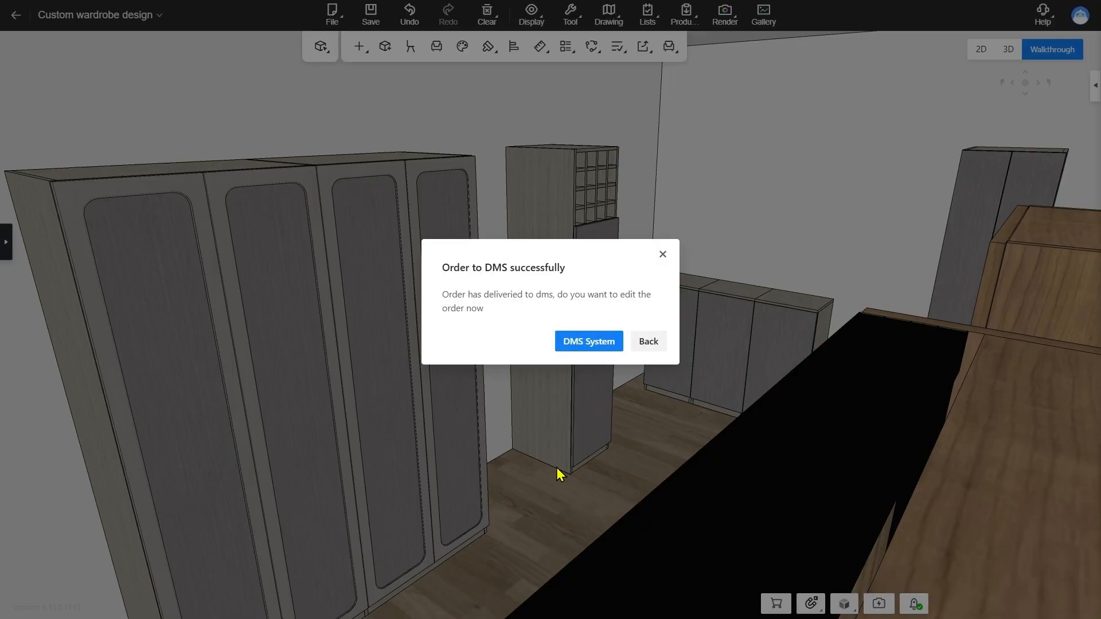
Open the placed order in the DMS system, select it, and show the sales slip attachments in its details
click(602, 344)
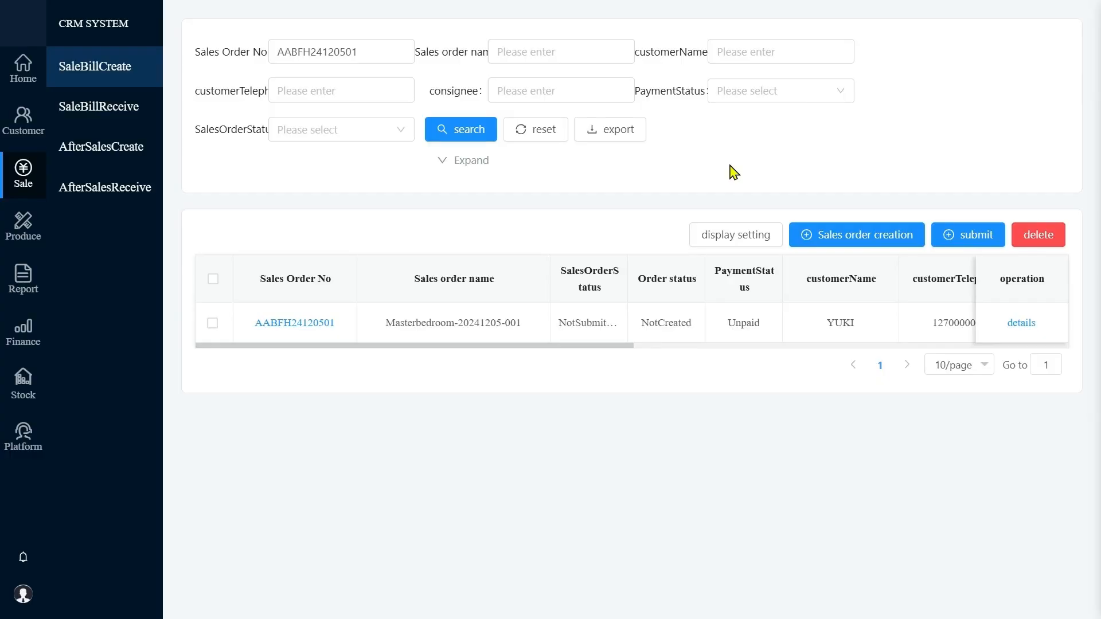
click(212, 323)
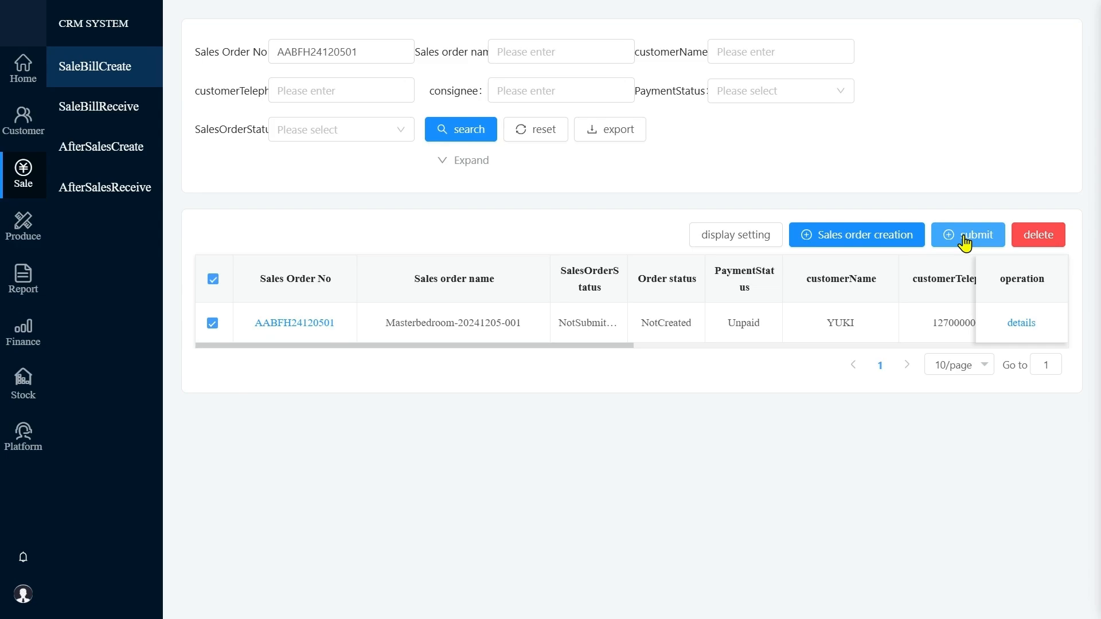
click(1020, 325)
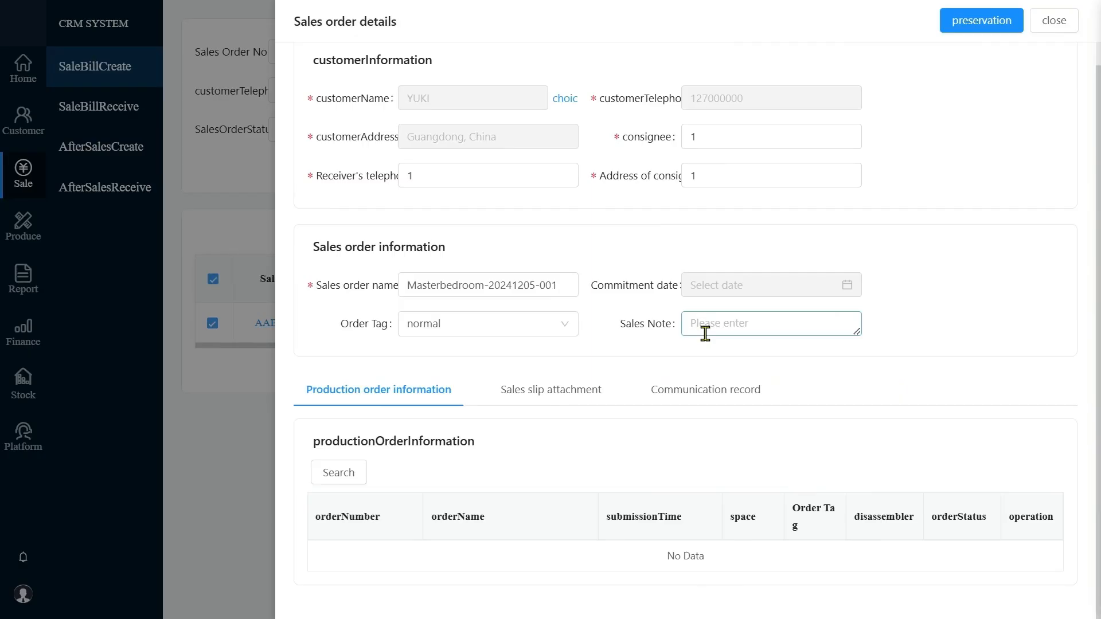
click(578, 402)
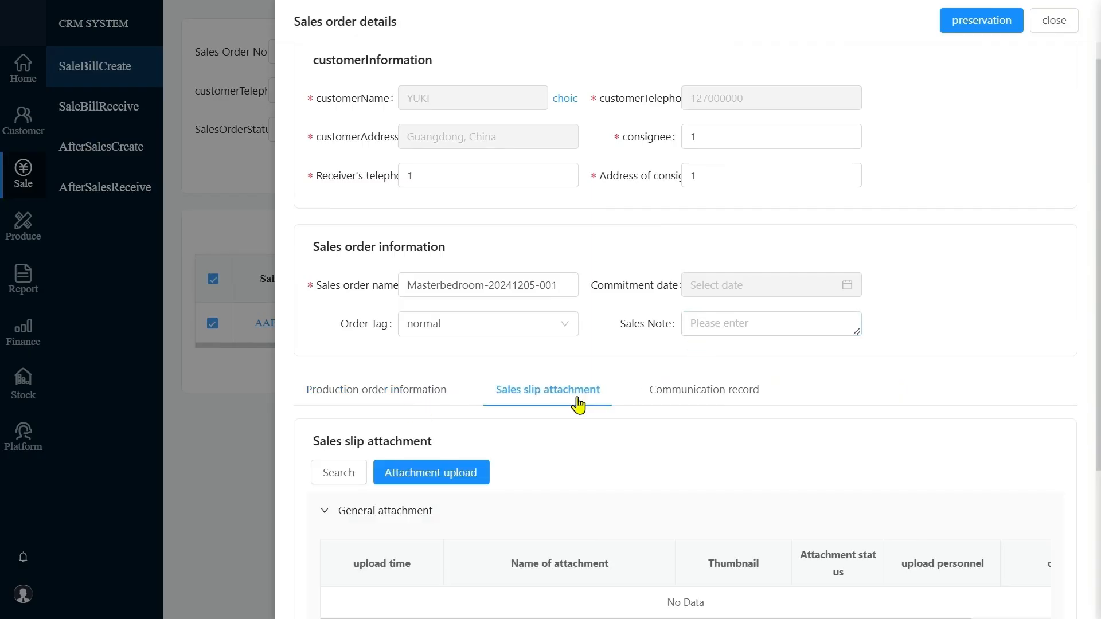
scroll(577, 401, down, 3)
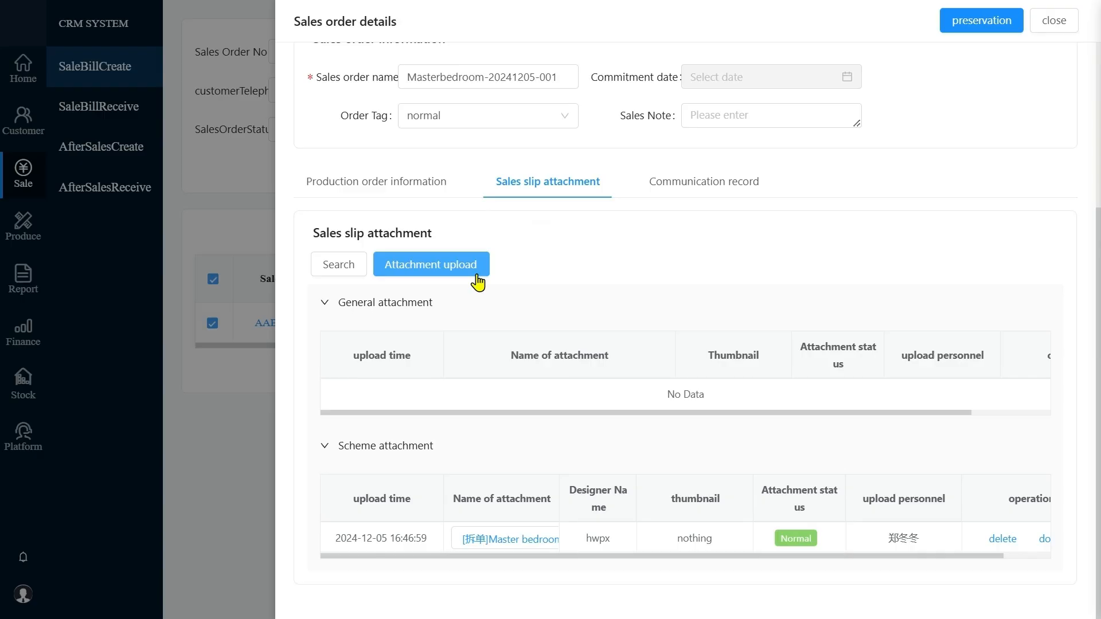
Upload the drawing x202412051641.jpg from the downloads folder as an attachment and save the sales order details
click(478, 282)
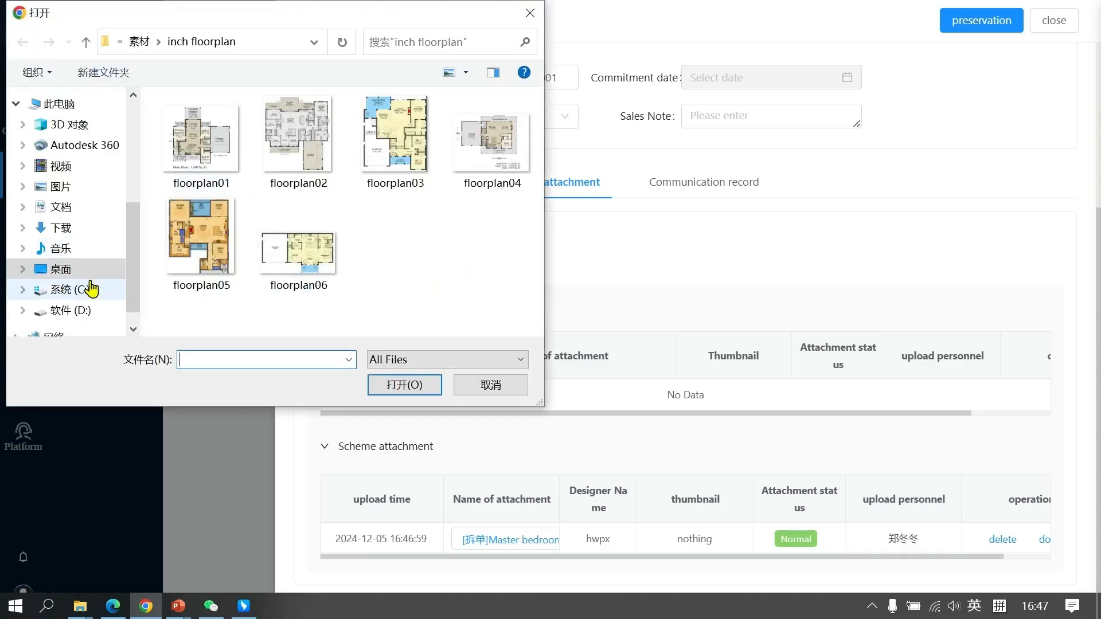
click(119, 226)
double_click(252, 144)
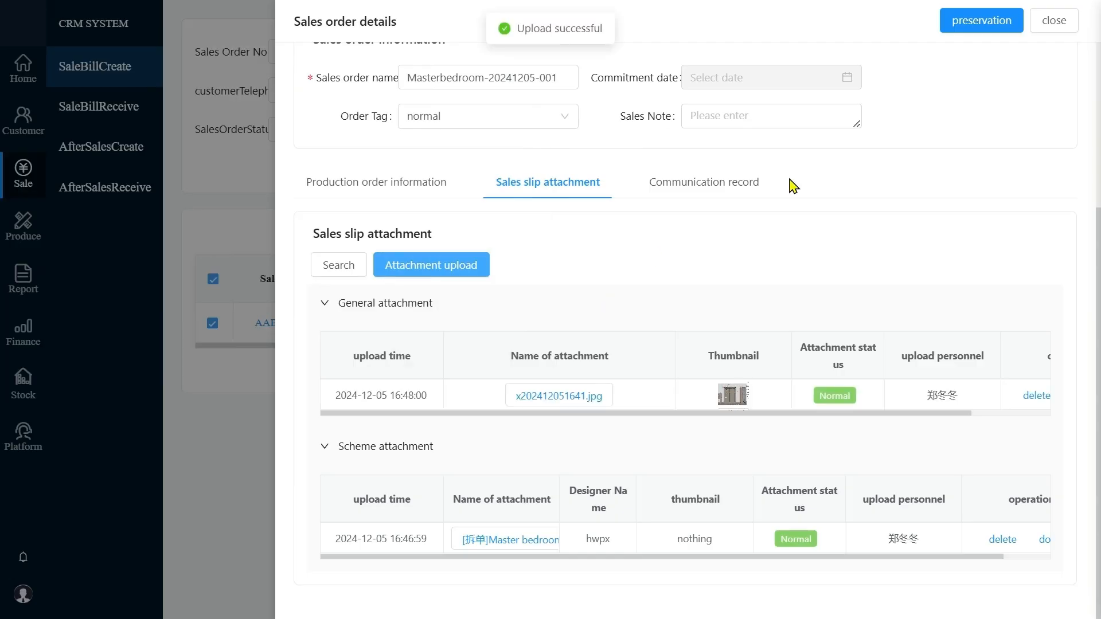
click(981, 26)
click(977, 237)
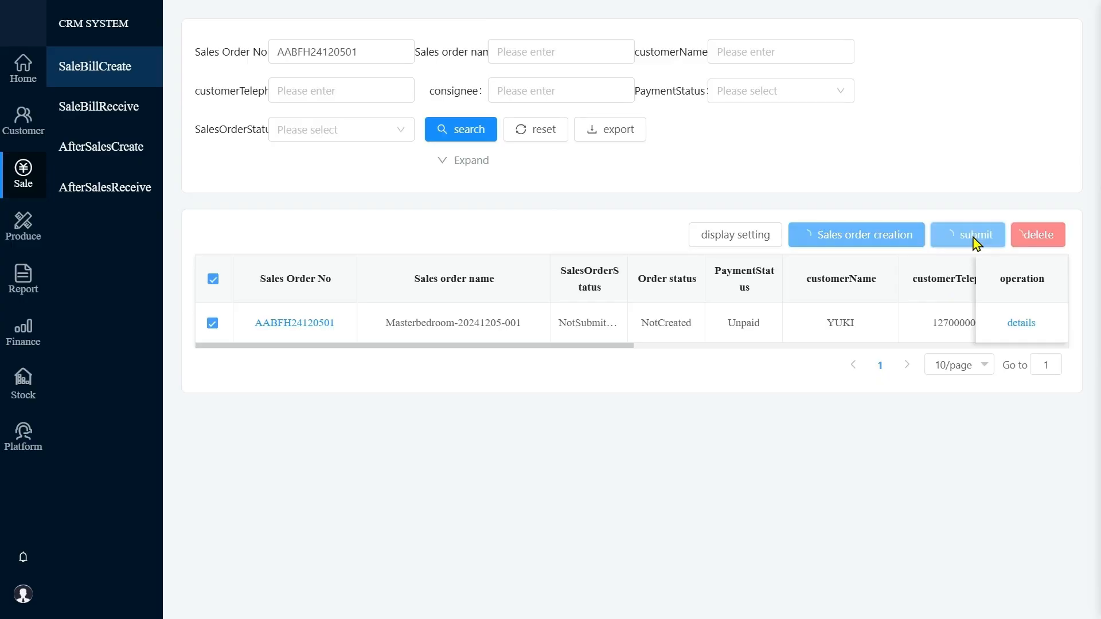
click(668, 175)
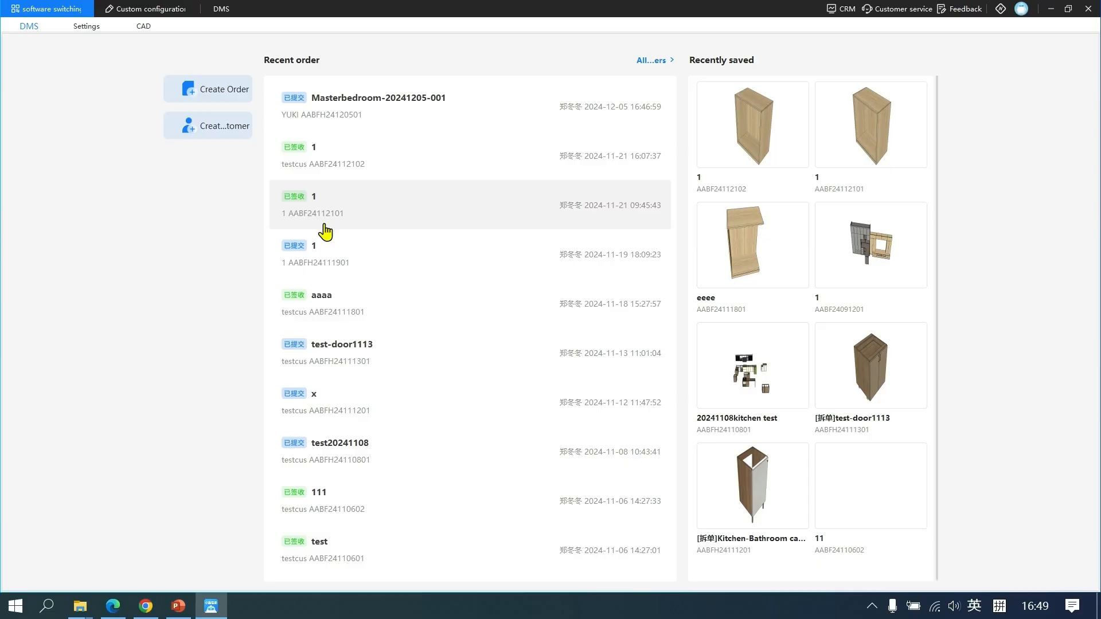
click(400, 136)
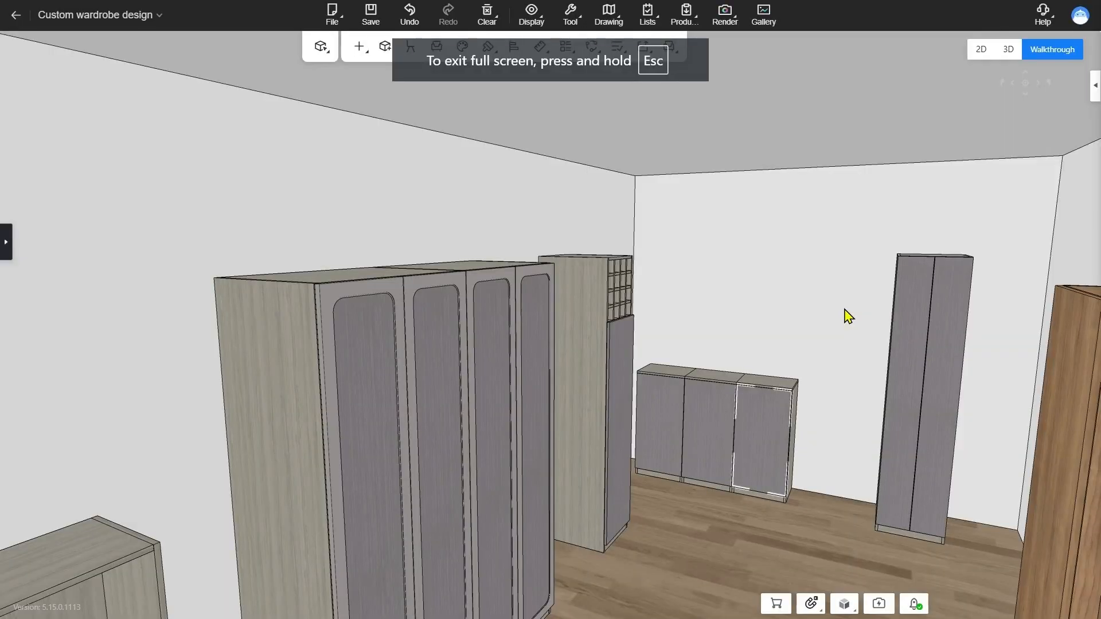
In the wardrobe design, start a batch DMS order containing all cabinets of the Master bedroom and the Study room
right_click(741, 275)
mouse_move(800, 304)
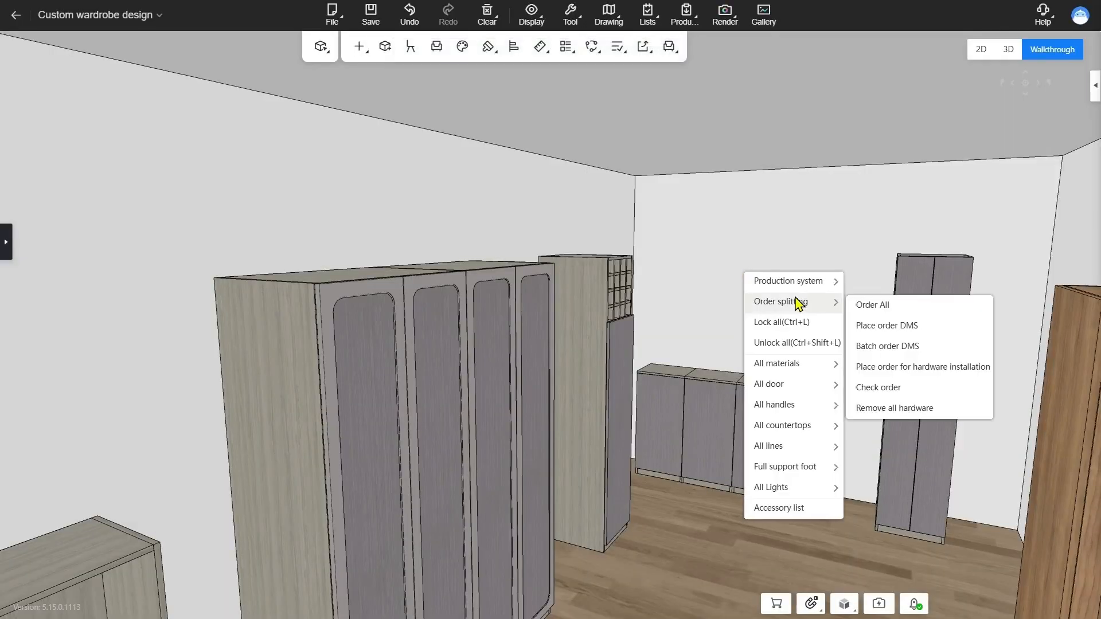
click(936, 347)
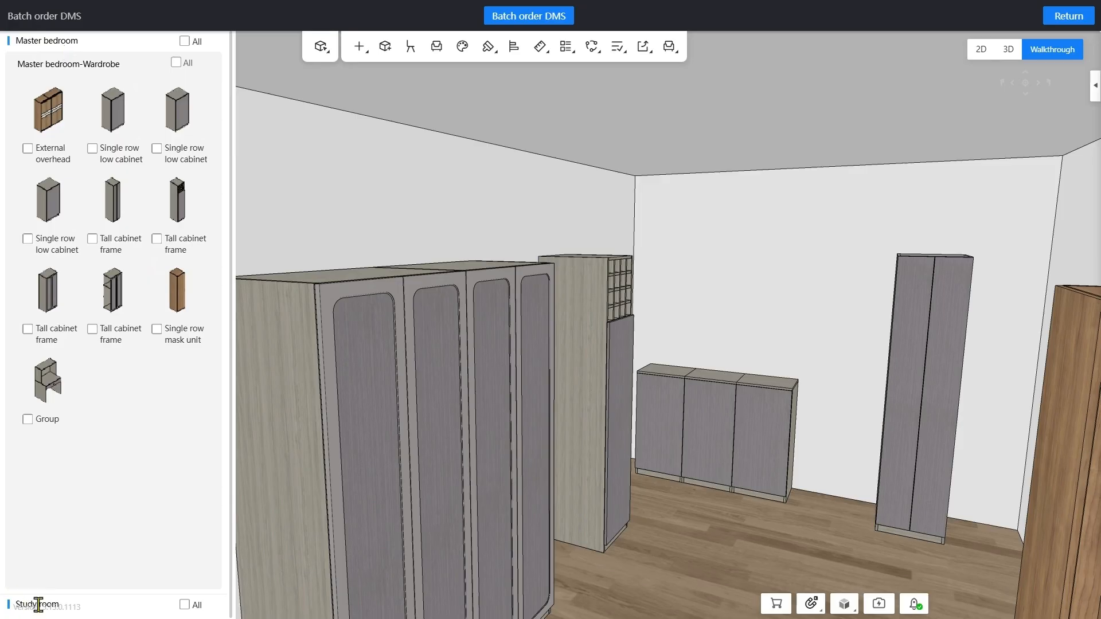
click(185, 42)
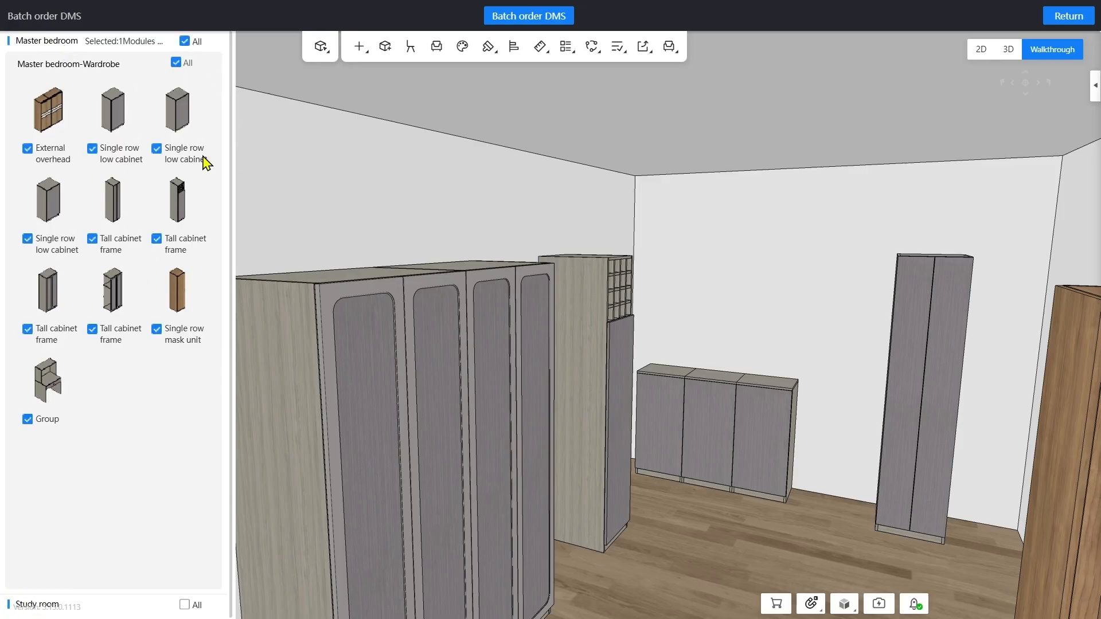
click(150, 607)
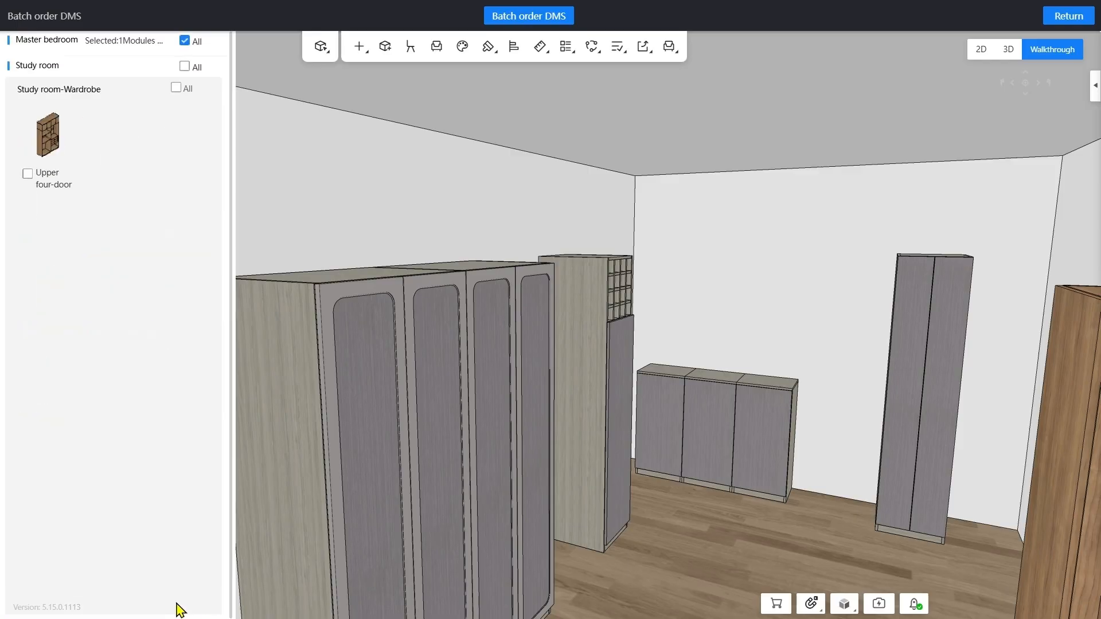
click(184, 66)
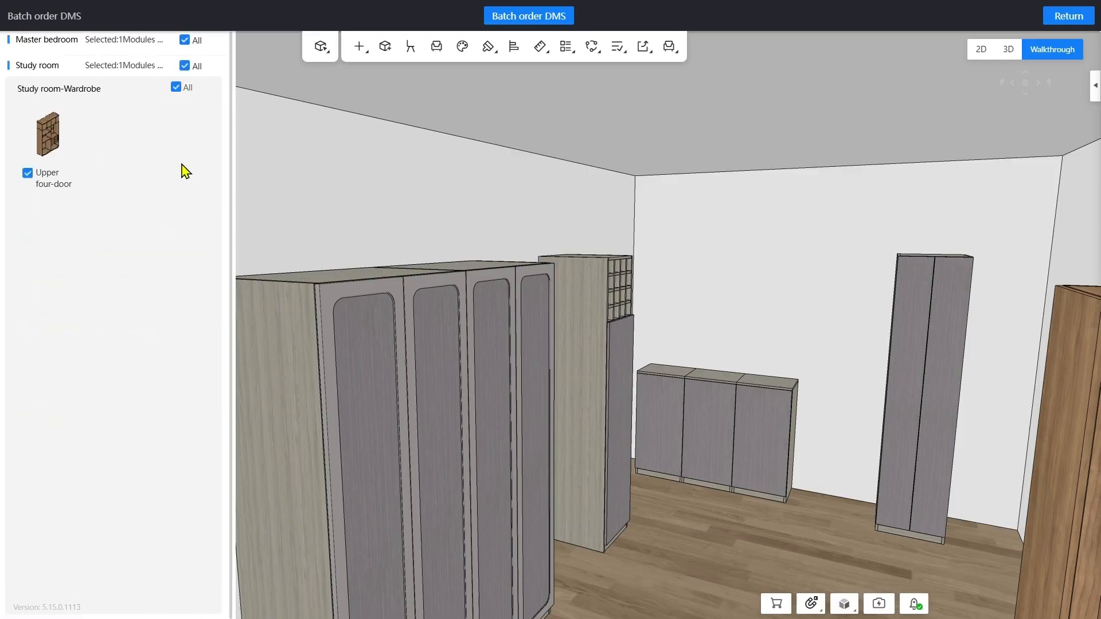
click(565, 19)
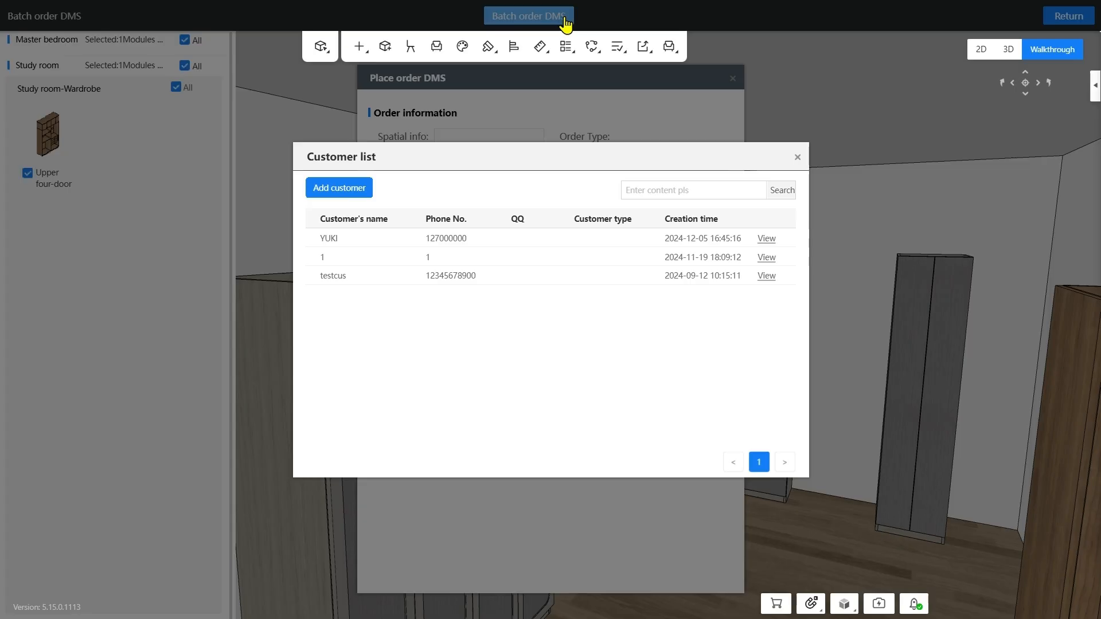
click(423, 245)
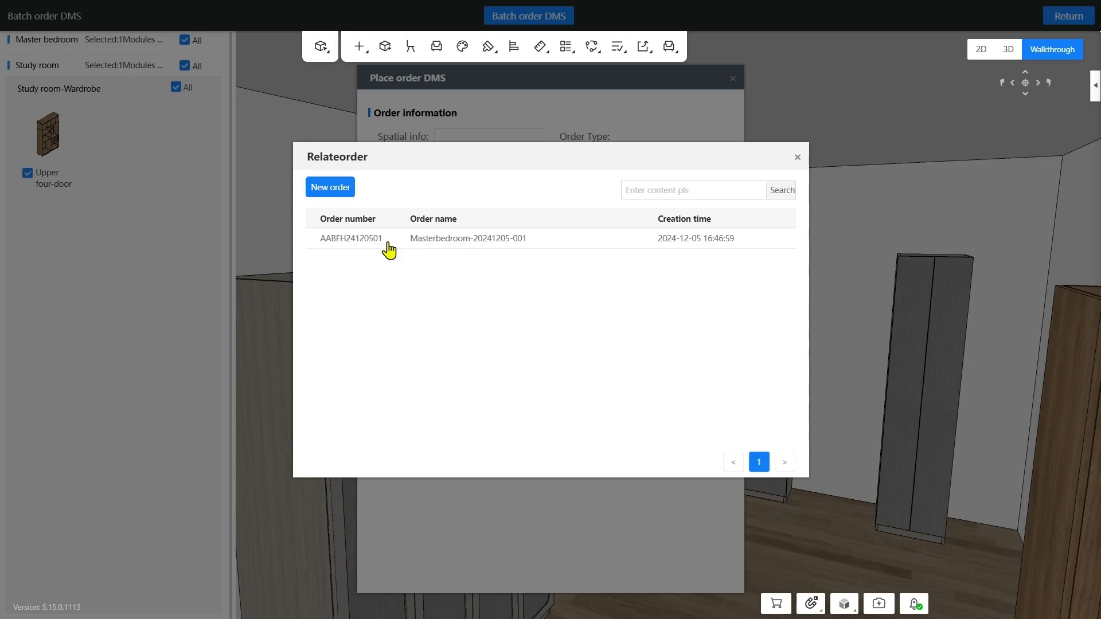
click(388, 248)
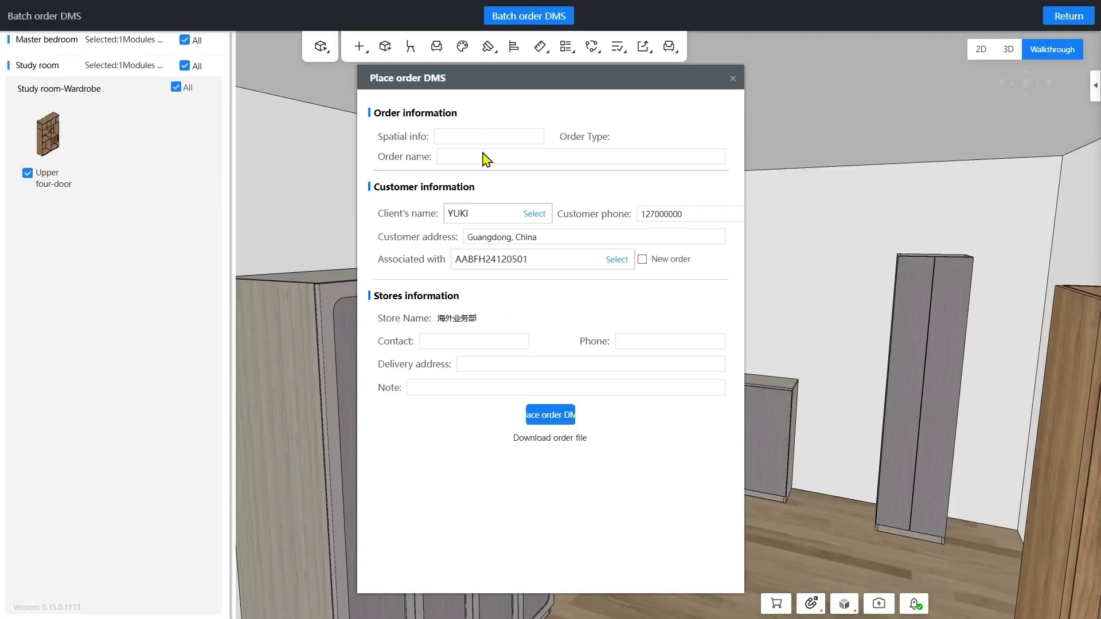
click(463, 159)
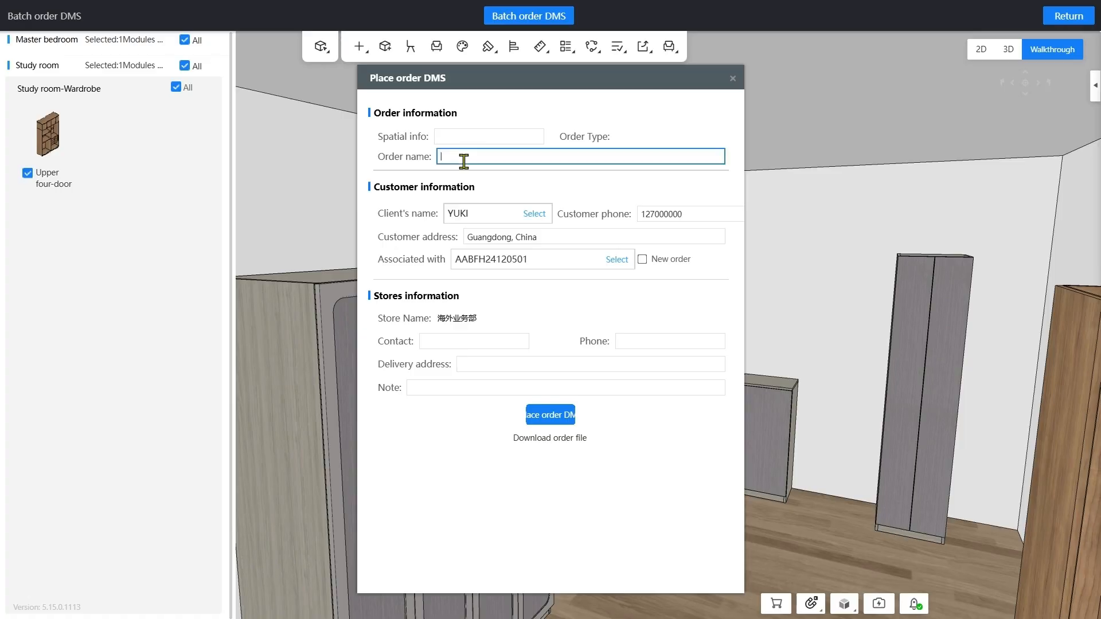
key(ctrl+v)
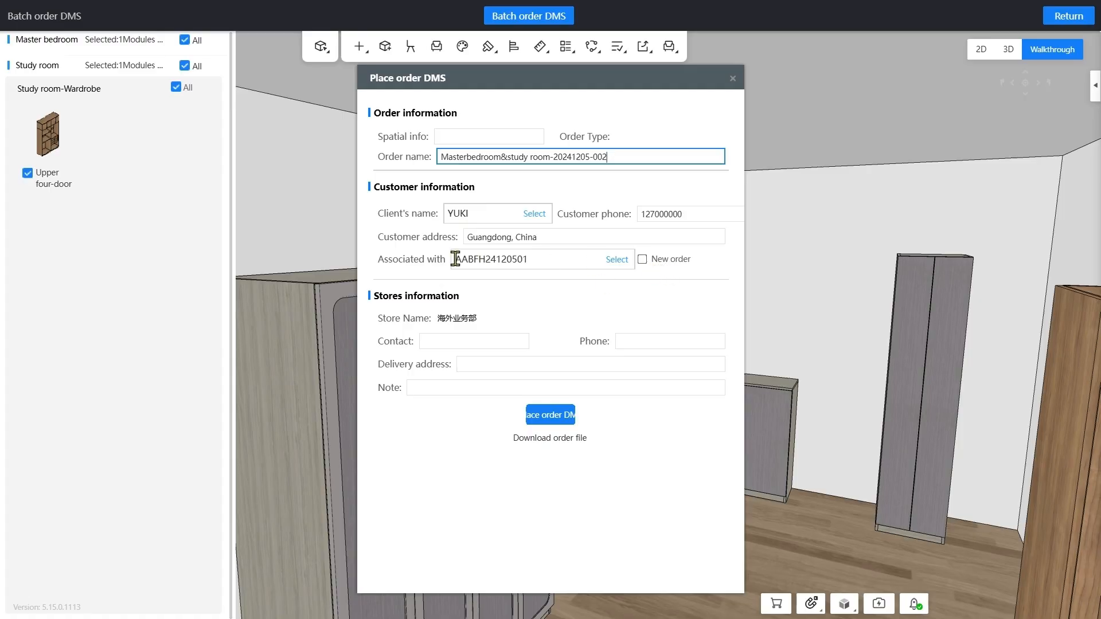
click(680, 262)
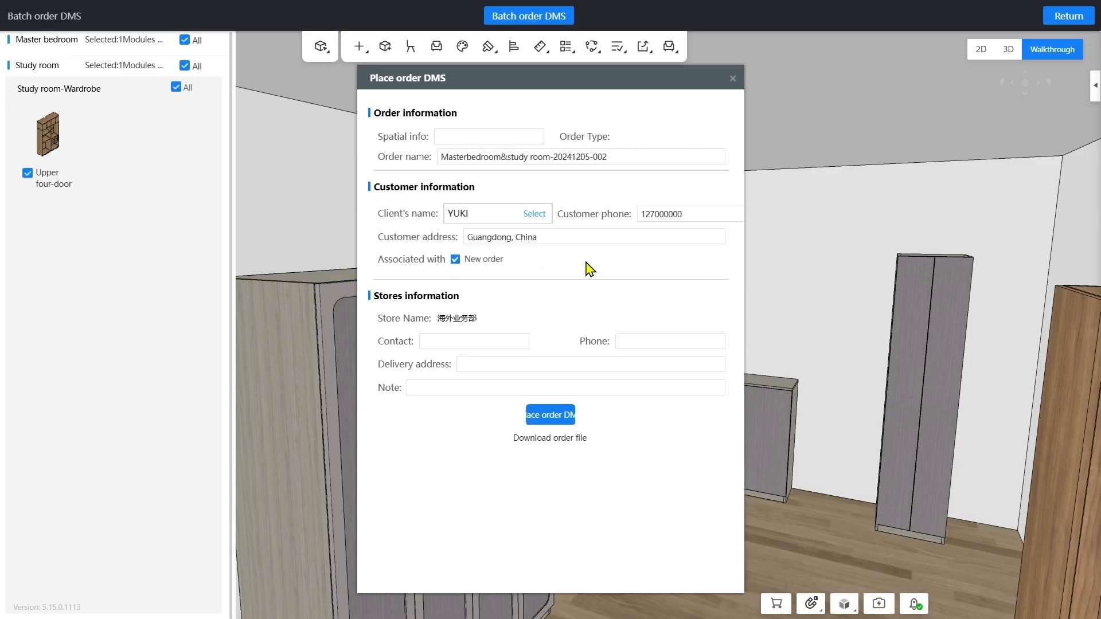
Fill in the store's contact, phone and delivery address, and place the batch order to DMS
click(466, 340)
text(1)
click(654, 343)
text(1)
click(603, 366)
text(1)
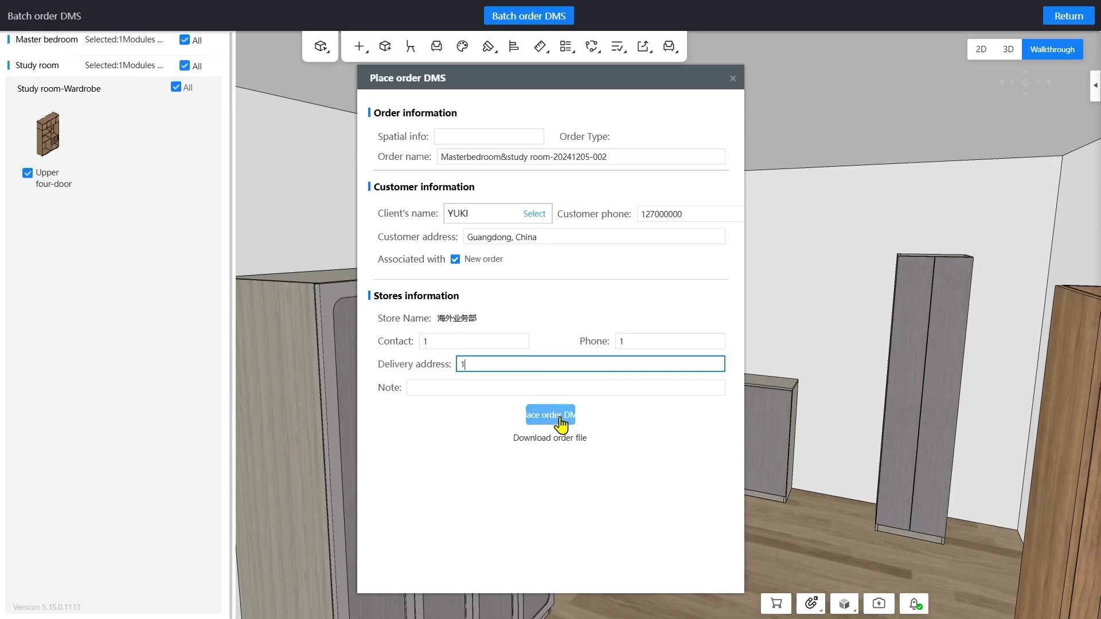
click(551, 415)
Submit the master bedroom and study room order in the DMS system and open it in the DMS desktop client
click(583, 343)
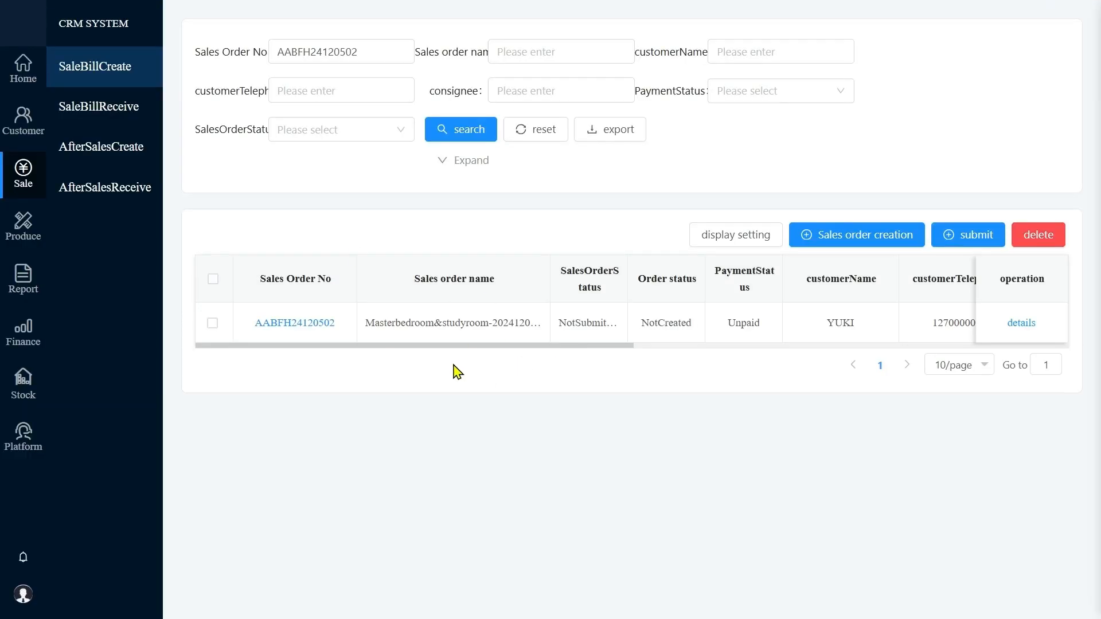
click(212, 323)
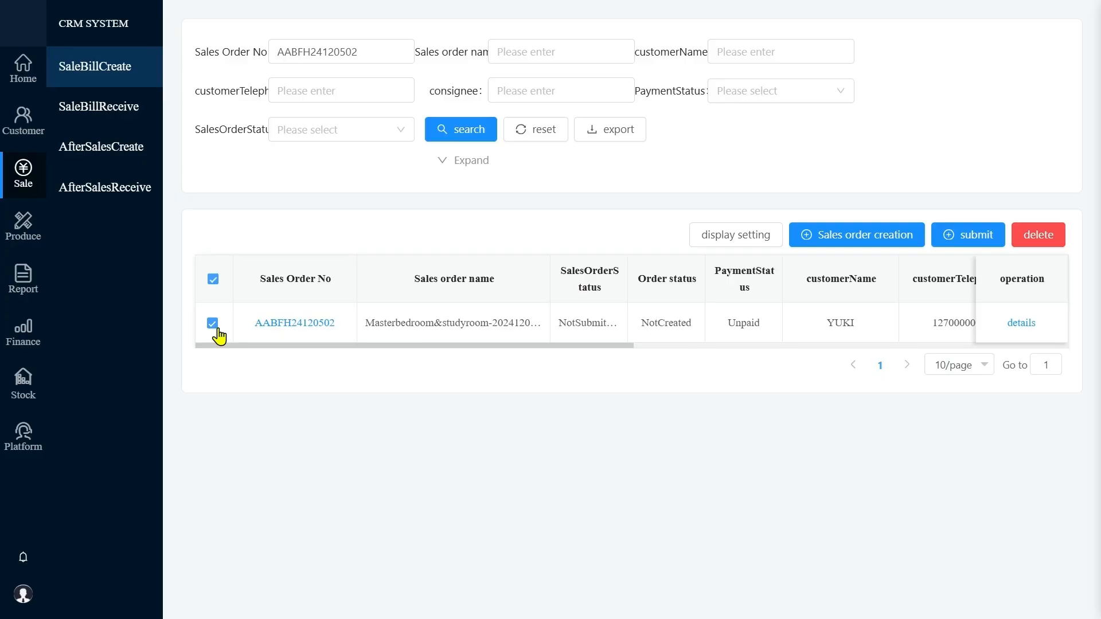
click(988, 243)
click(667, 173)
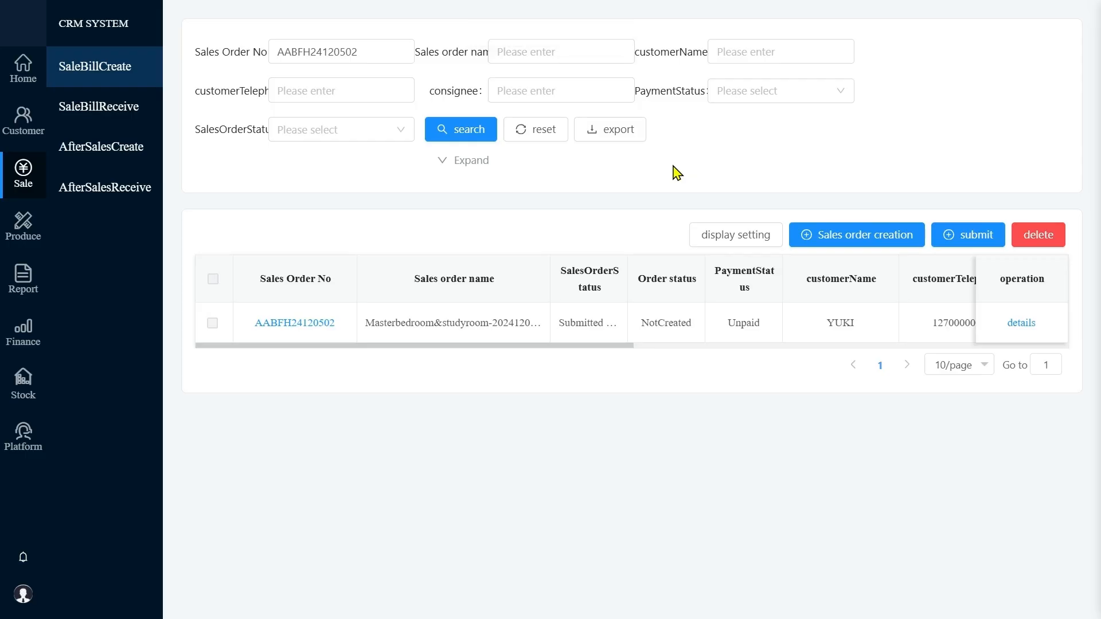
key(alt+Tab)
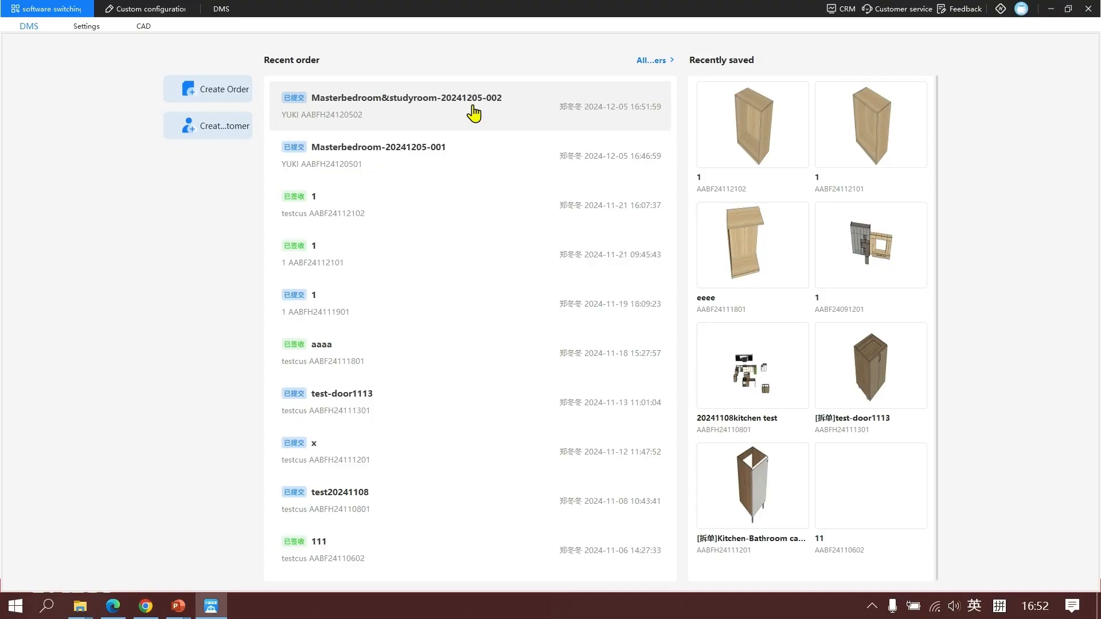
click(474, 113)
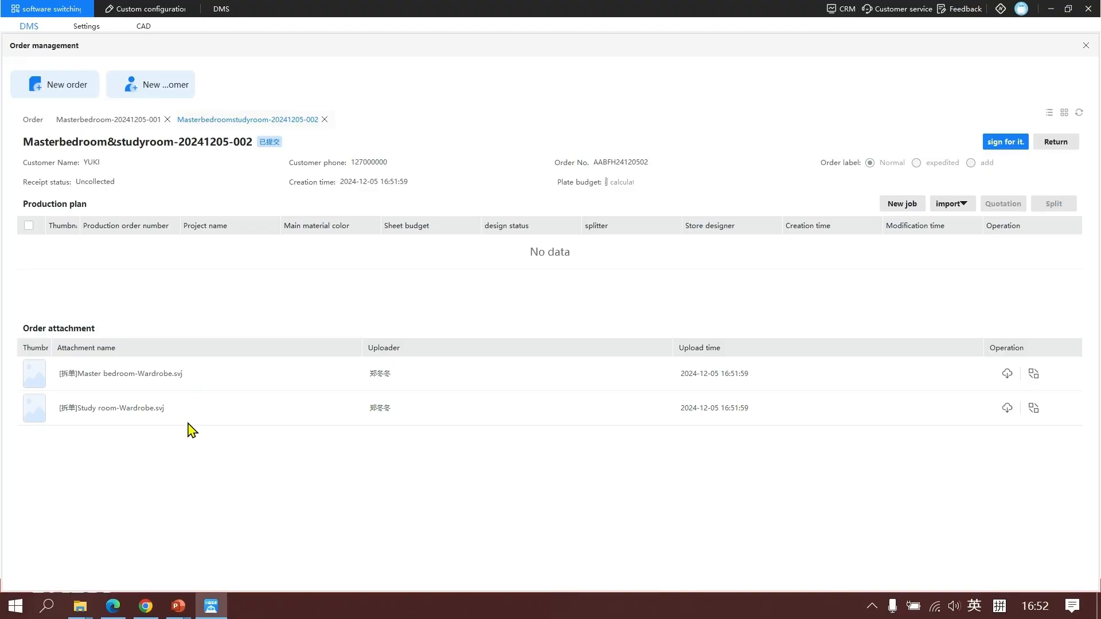
key(alt+Tab)
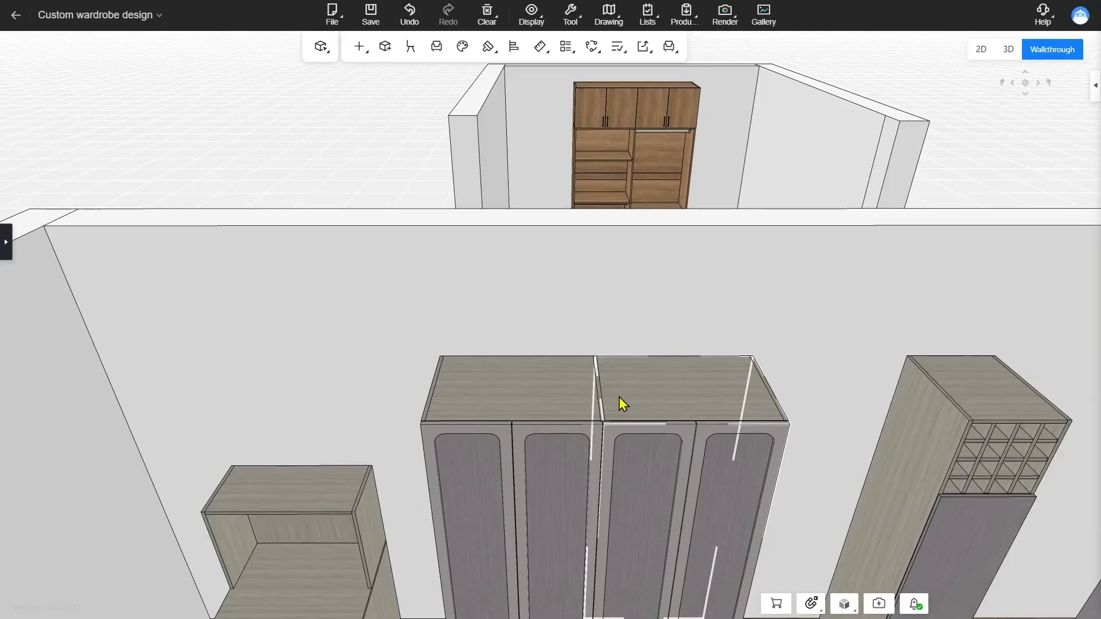
drag(375, 316, 818, 584)
right_click(660, 367)
mouse_move(721, 374)
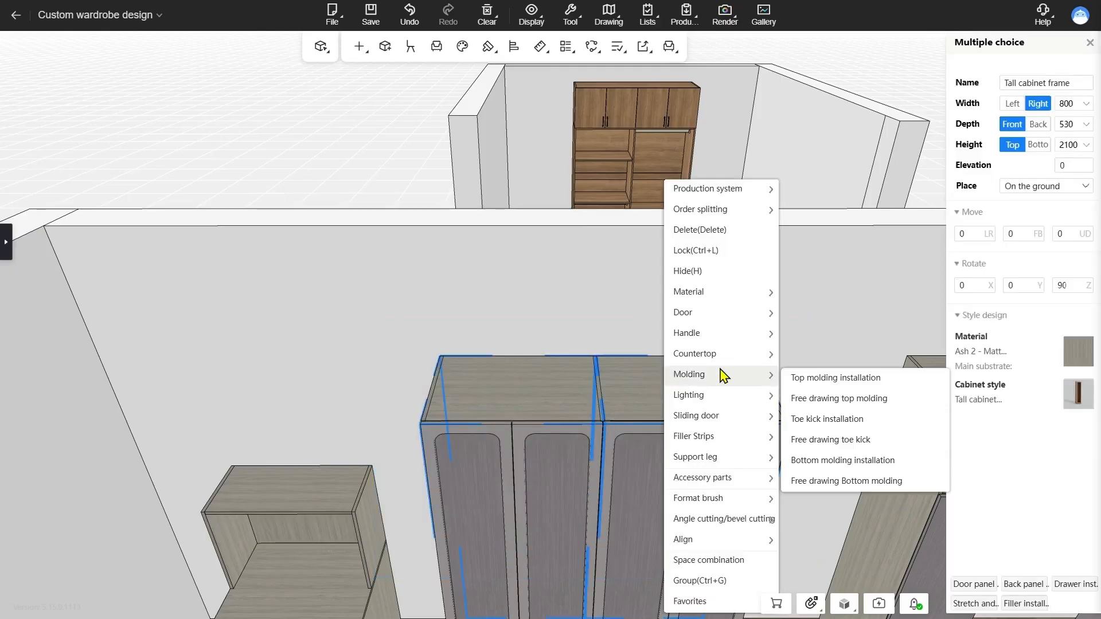
mouse_move(720, 213)
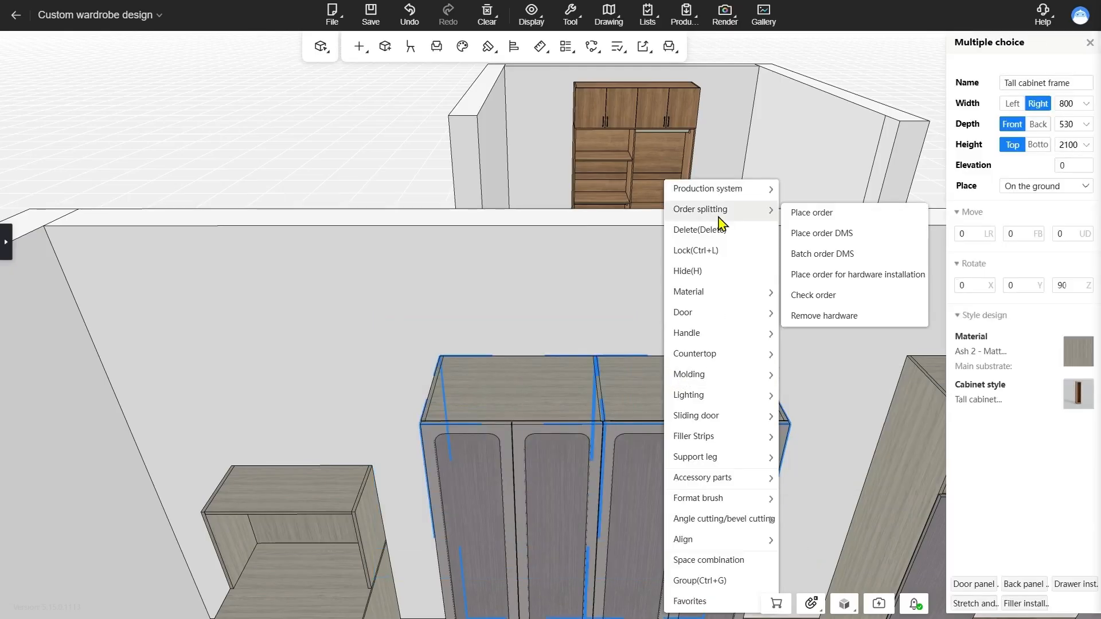
click(846, 240)
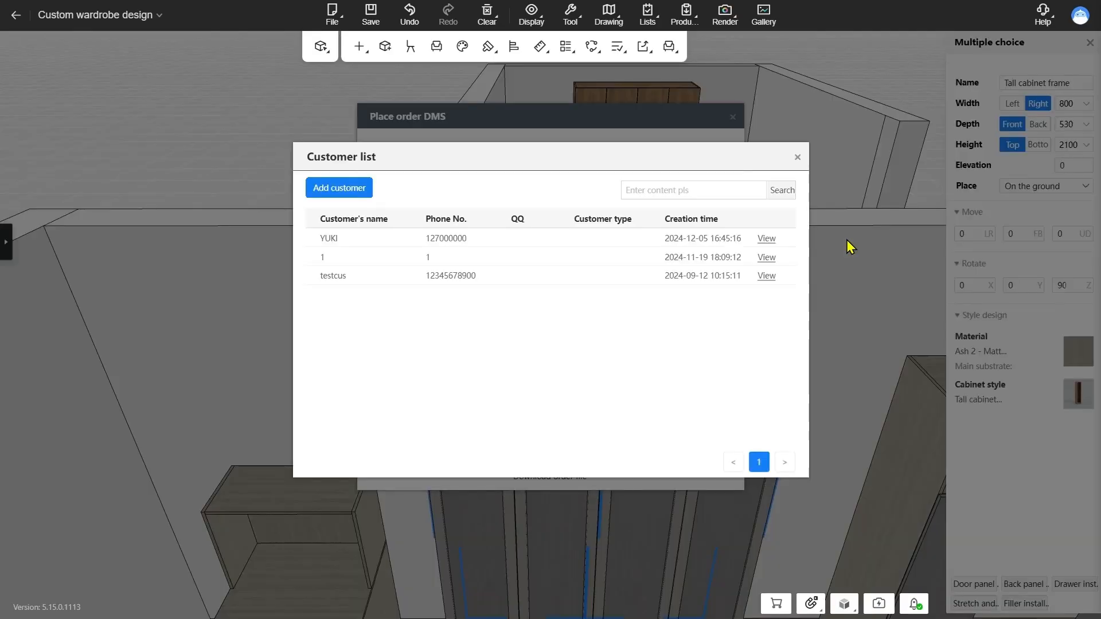
click(338, 239)
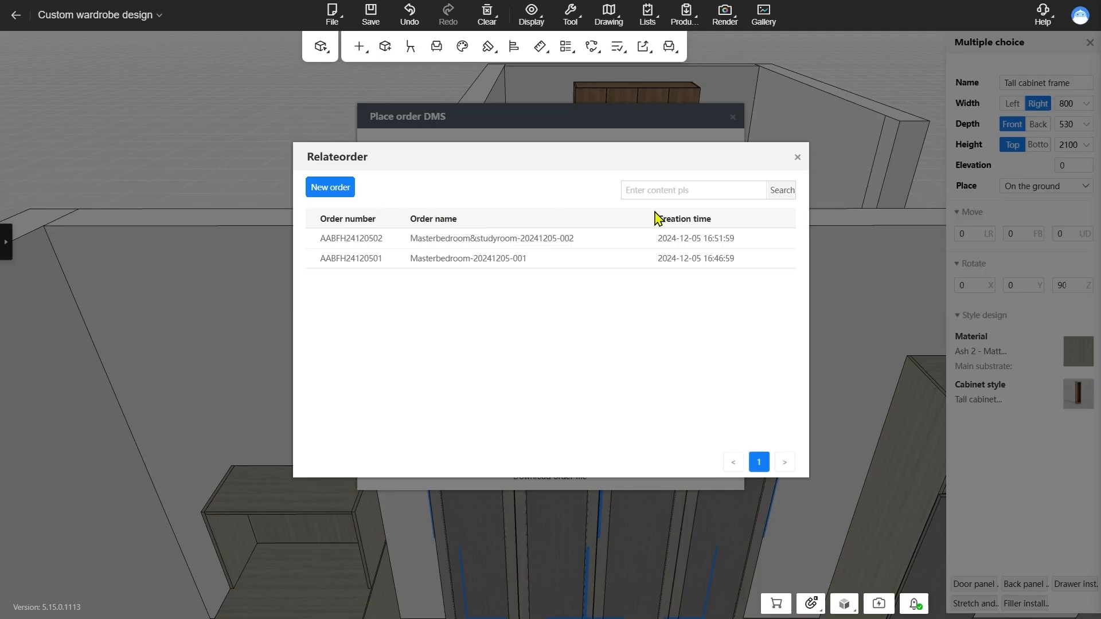
click(508, 263)
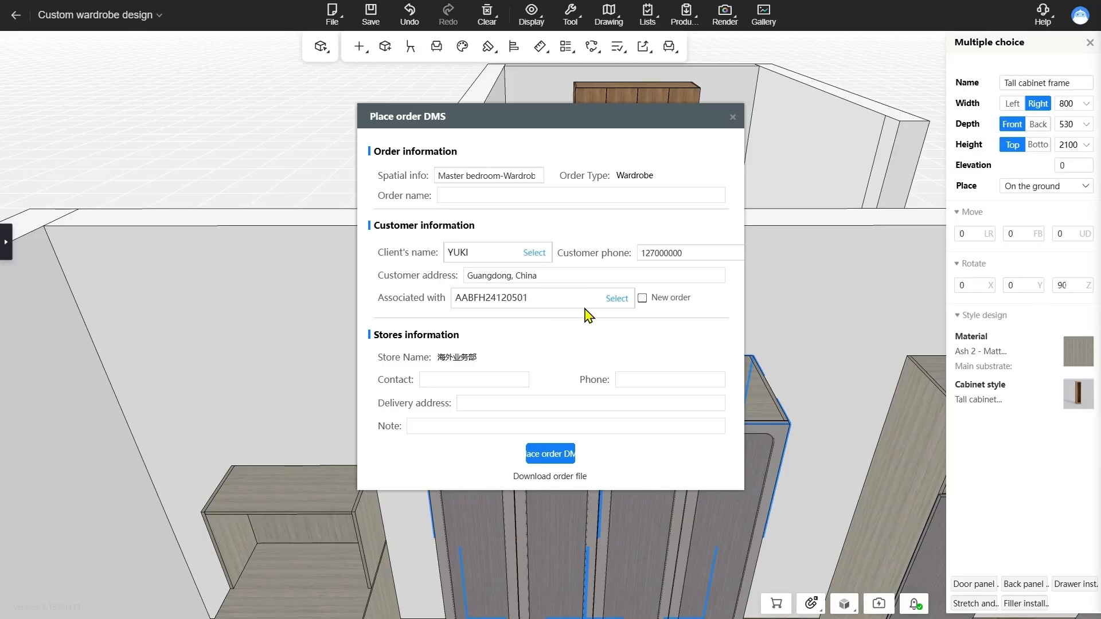
Fill in the store's contact, phone, delivery address and the order name, and place the tall cabinets' order to DMS
click(513, 379)
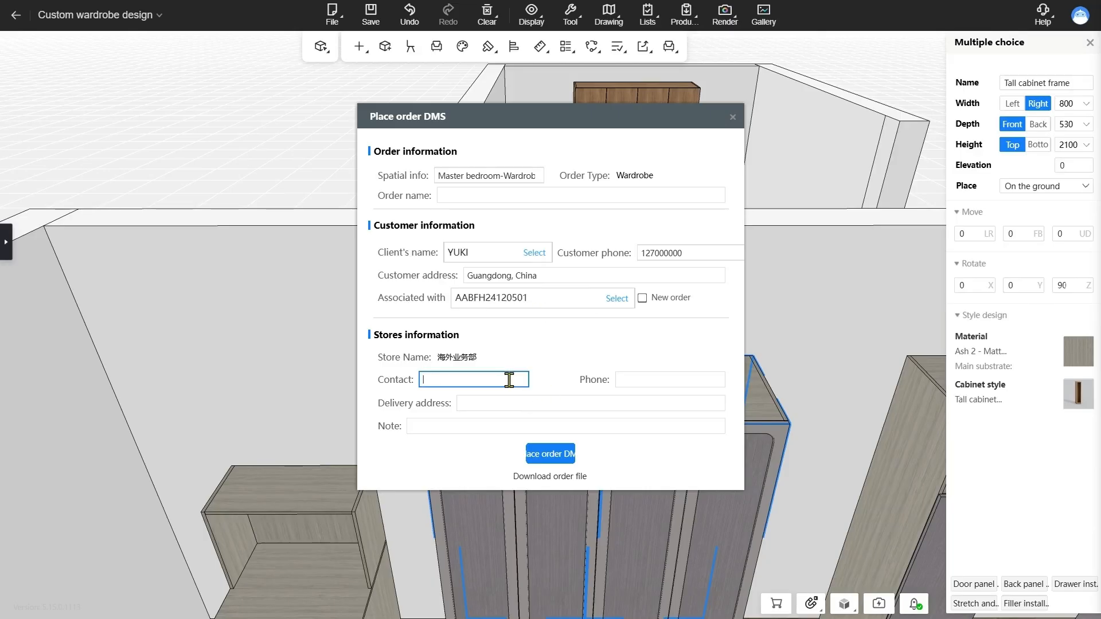
text(1)
click(632, 379)
text(1)
click(607, 399)
text(1)
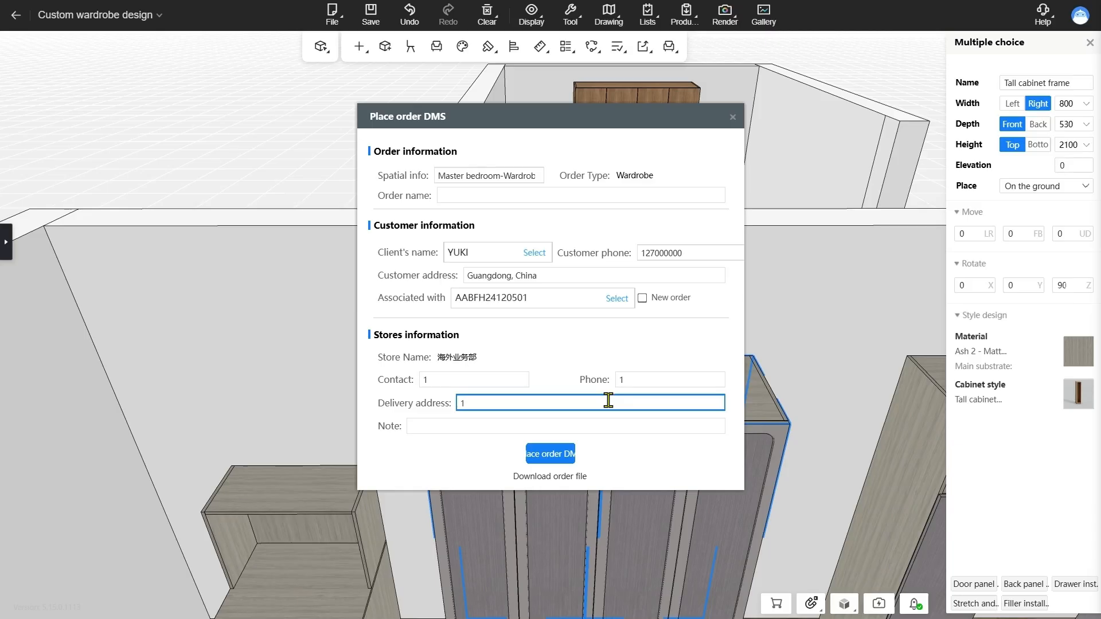
click(558, 454)
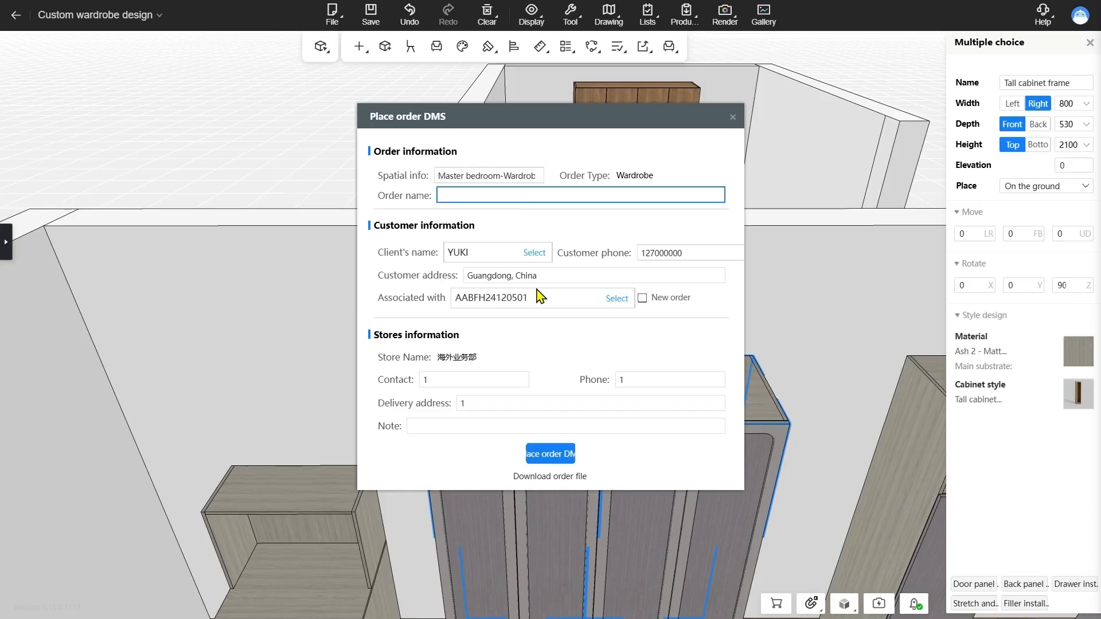
key(ctrl+v)
click(561, 453)
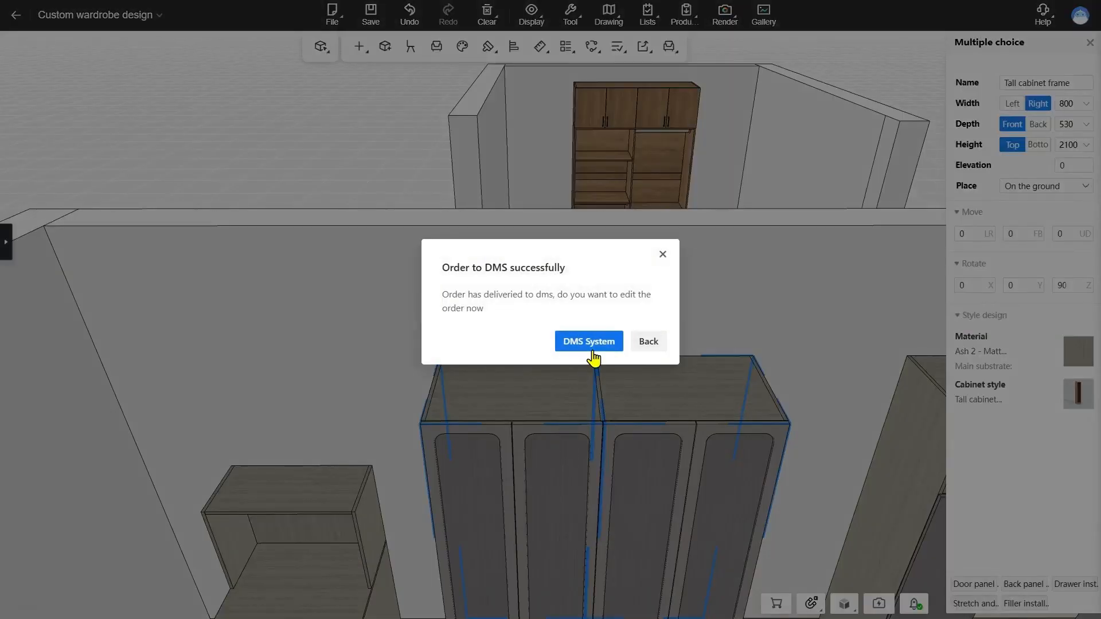
click(590, 272)
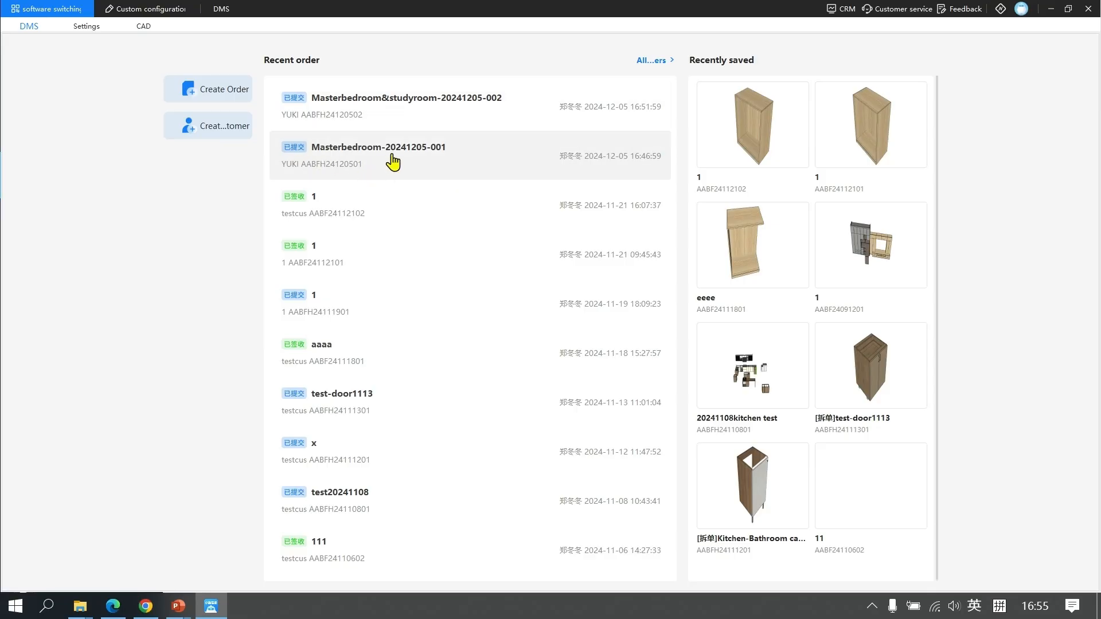
click(428, 164)
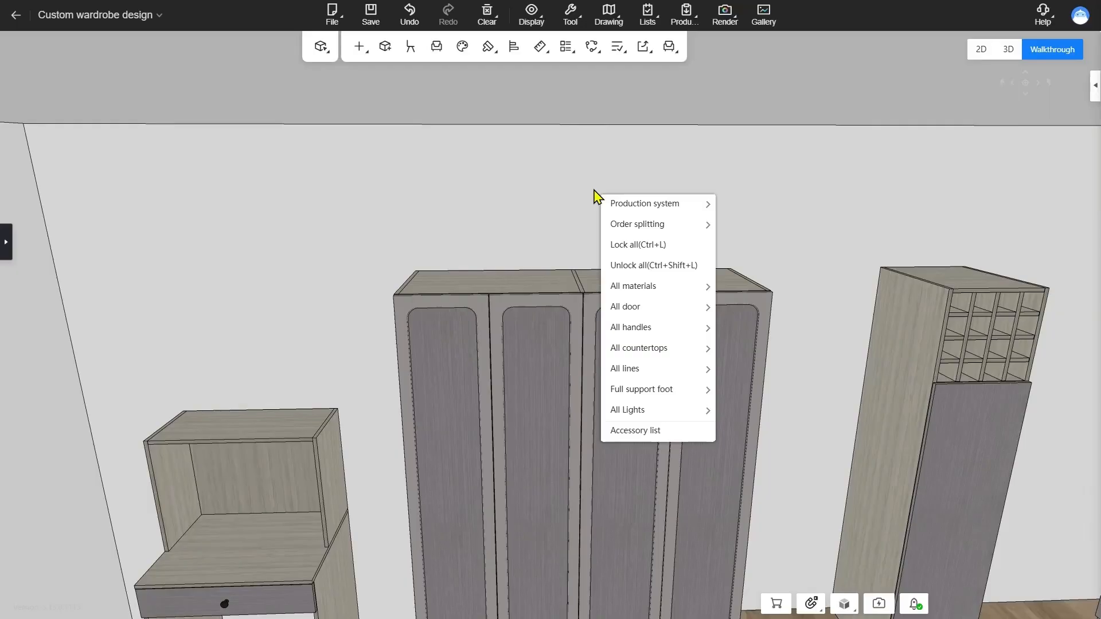
In the wardrobe design, start a DMS order for the master bedroom, using the most recently created customer and associating it with a new order
mouse_move(668, 232)
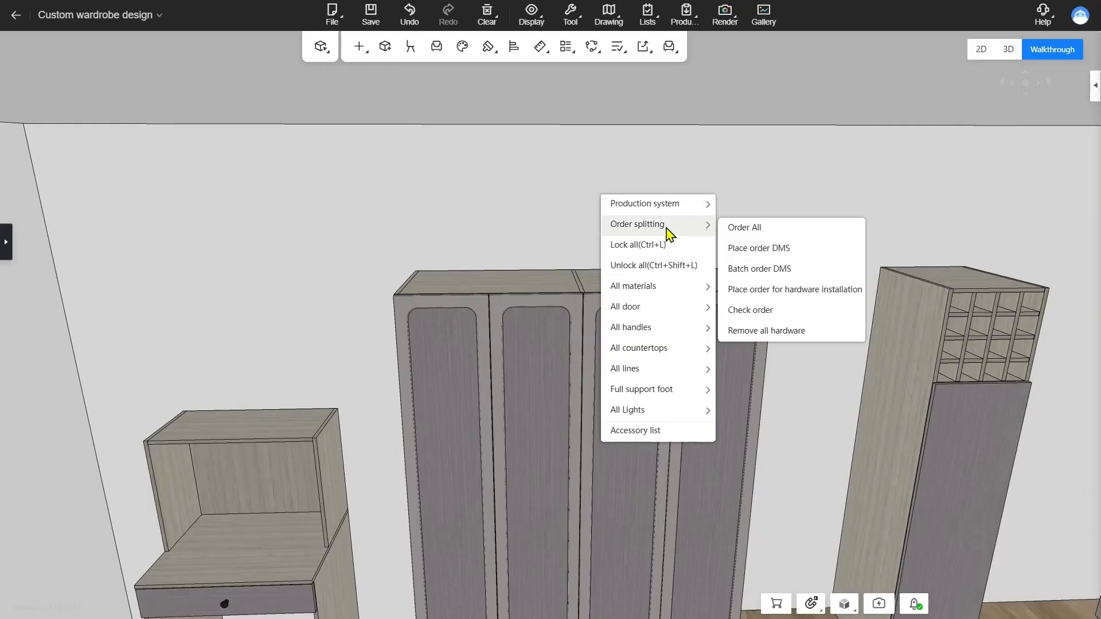
click(801, 251)
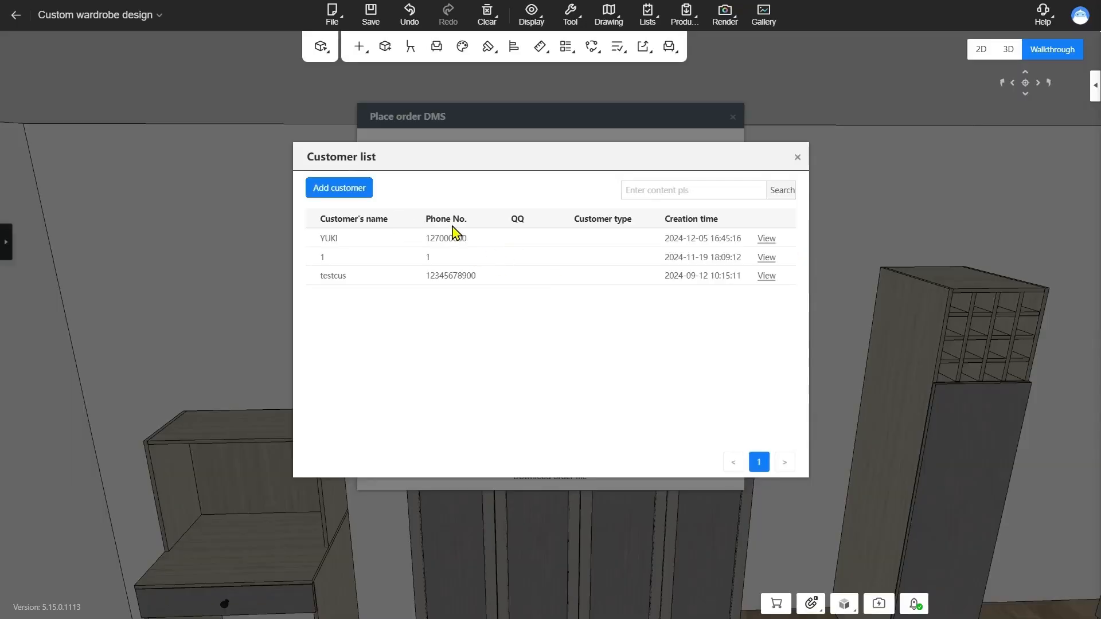
click(338, 239)
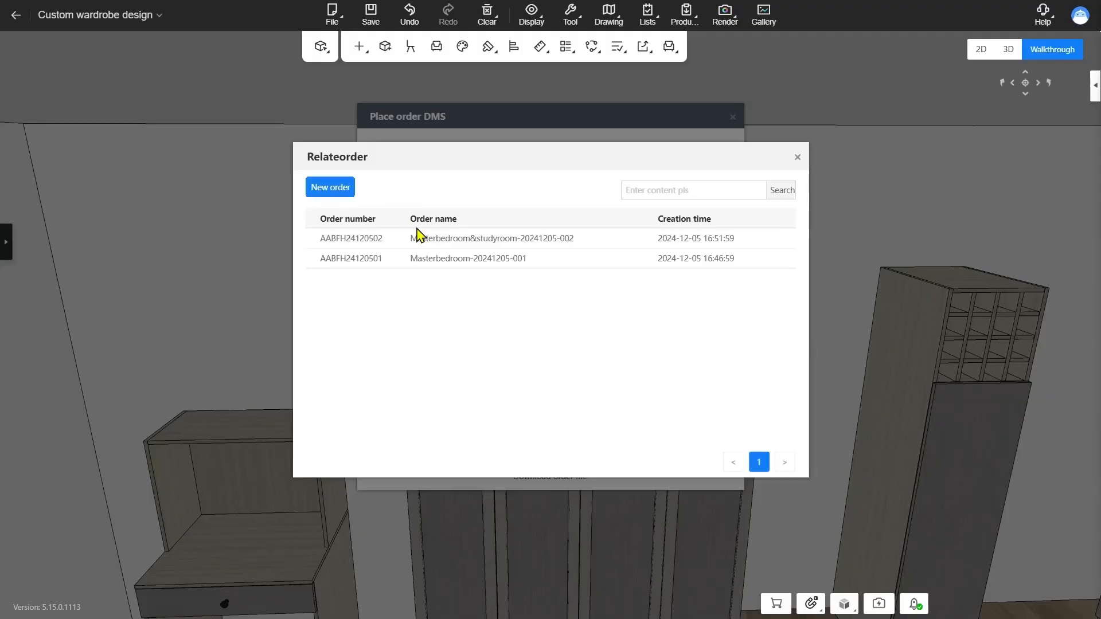
click(330, 187)
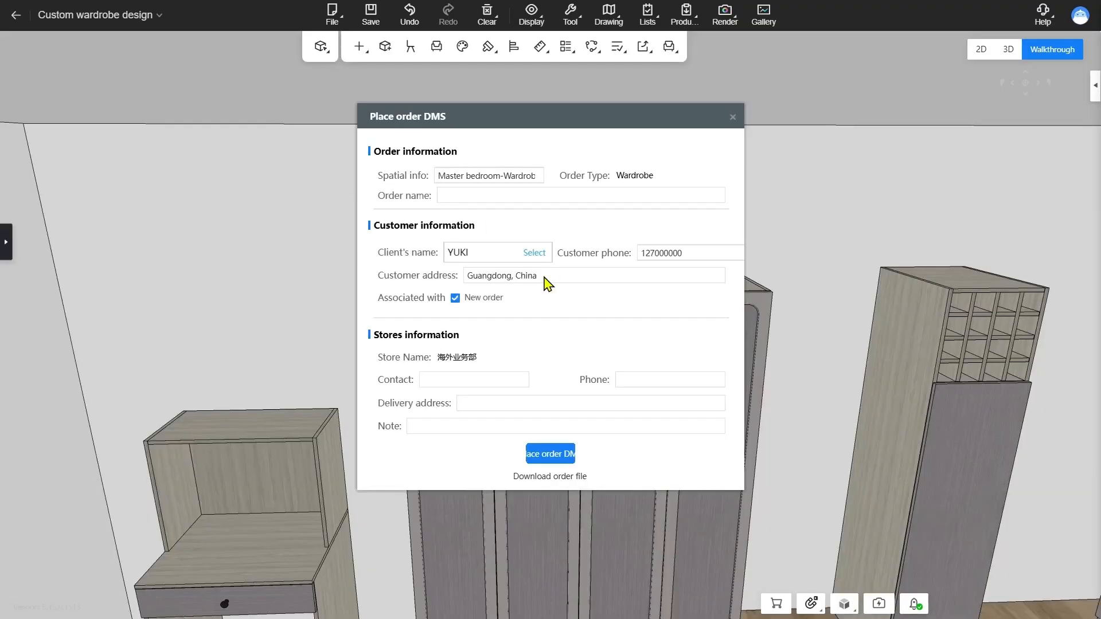
Name the order test, fill in the store's contact, phone and delivery address, download the order file, and close the order form
click(484, 198)
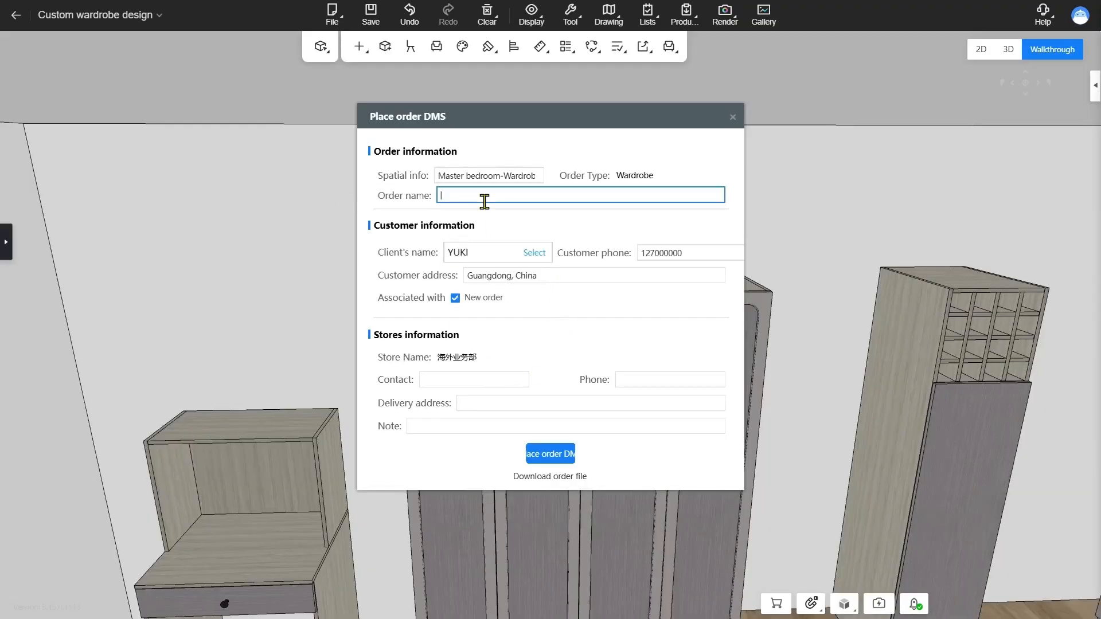
text(test)
click(490, 378)
text(1)
click(643, 376)
text(1)
click(626, 405)
text(1)
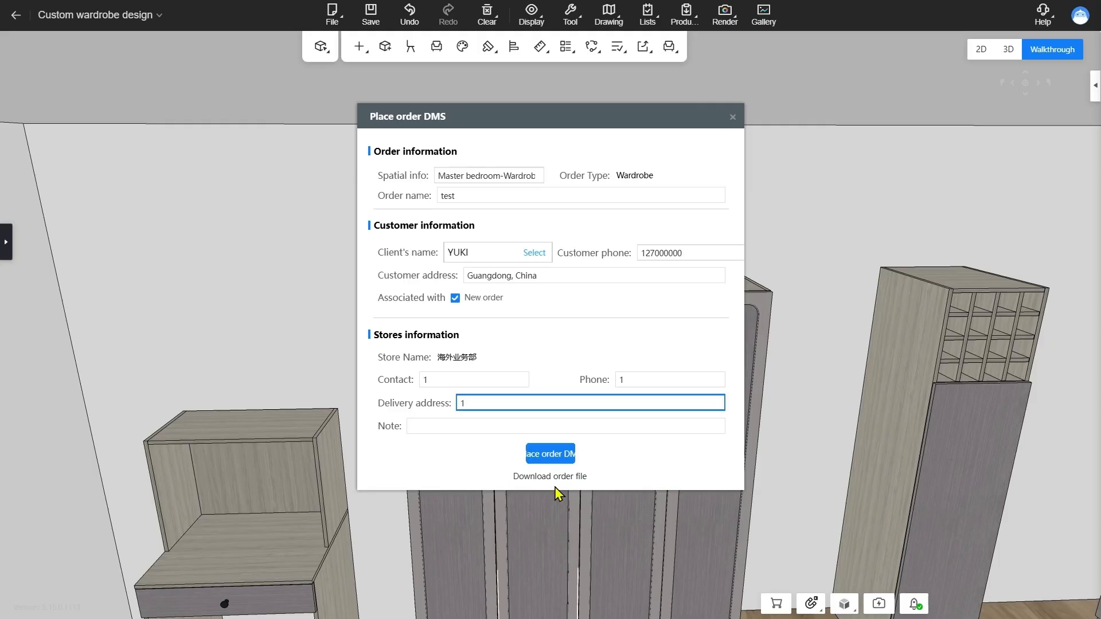
click(556, 478)
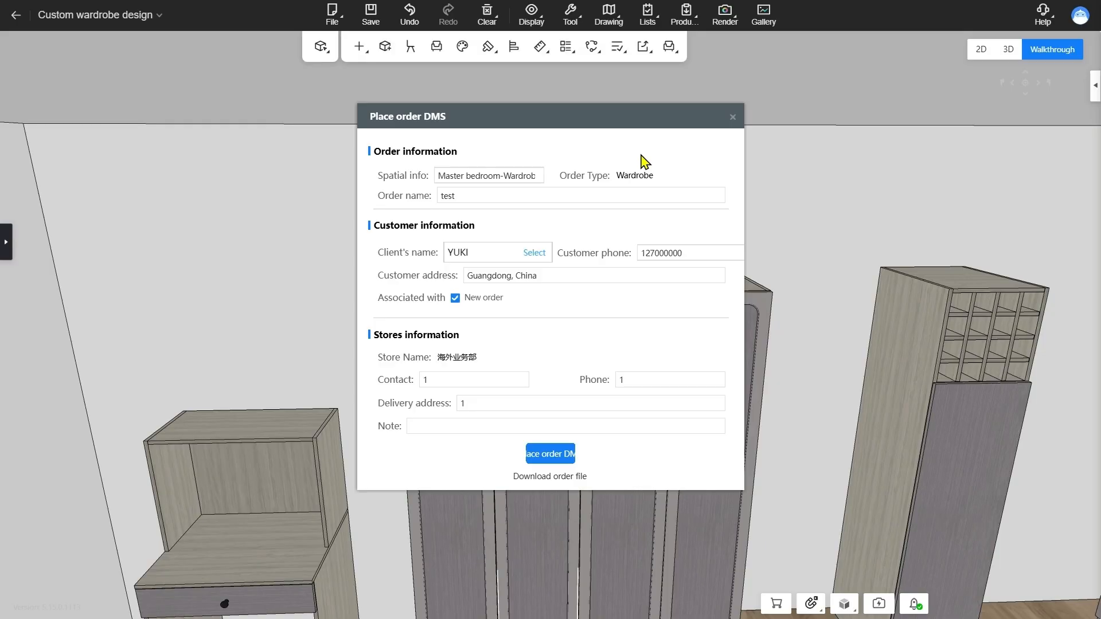
click(733, 118)
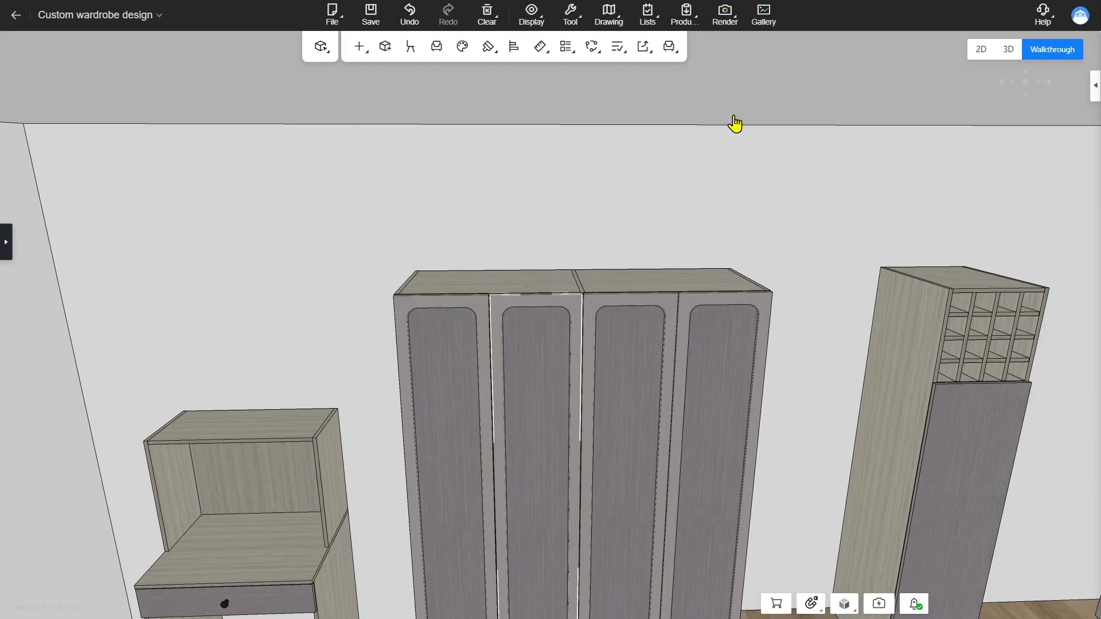
key(alt+Tab)
click(751, 189)
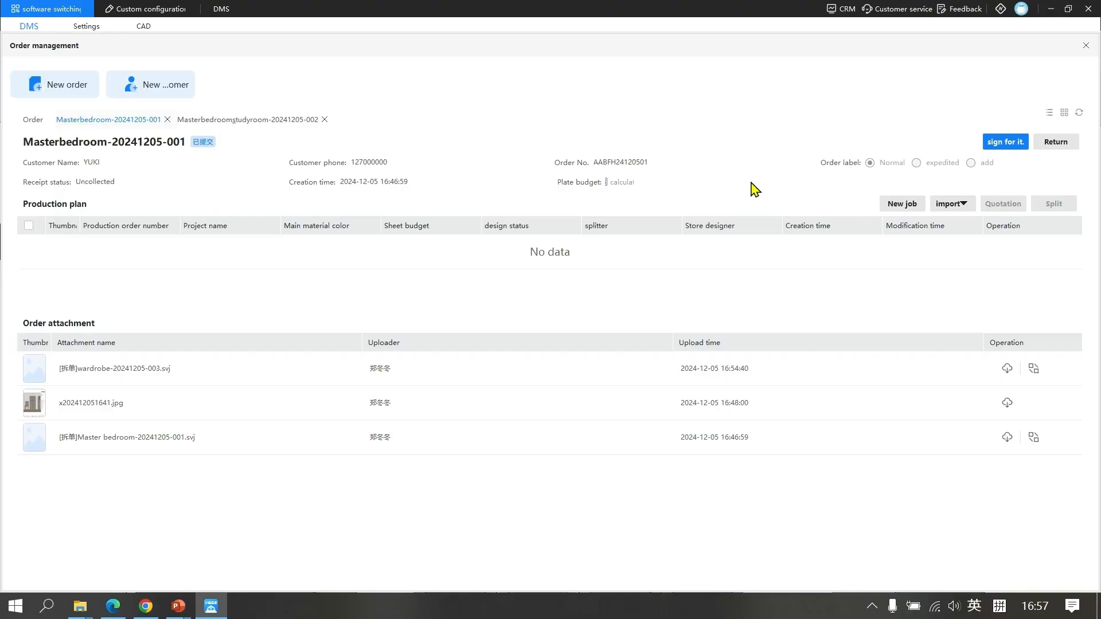
click(968, 207)
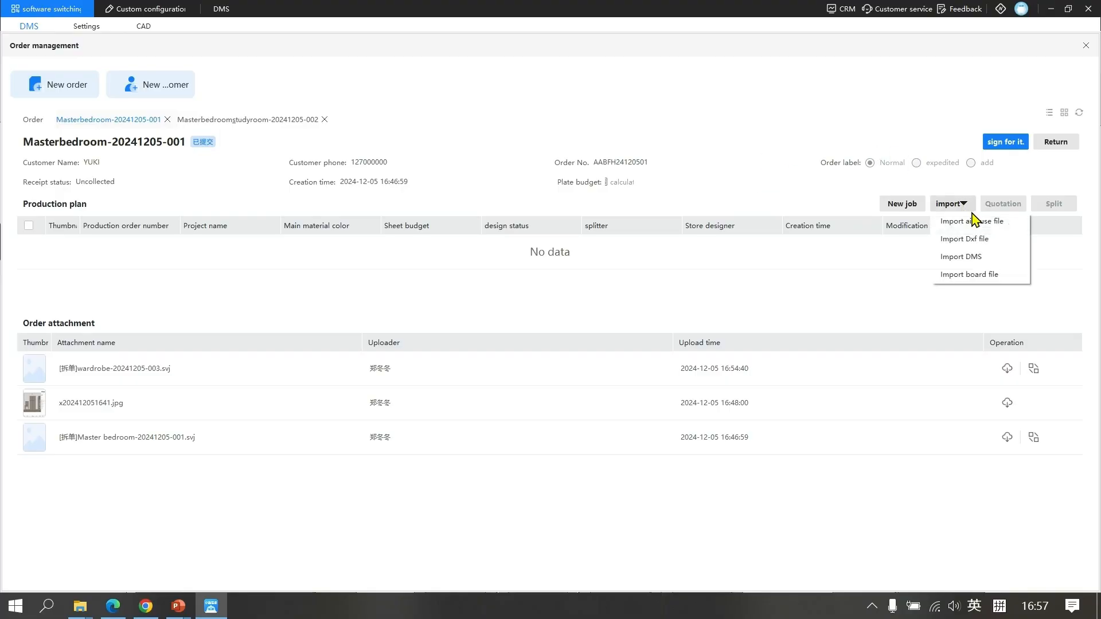
click(1001, 228)
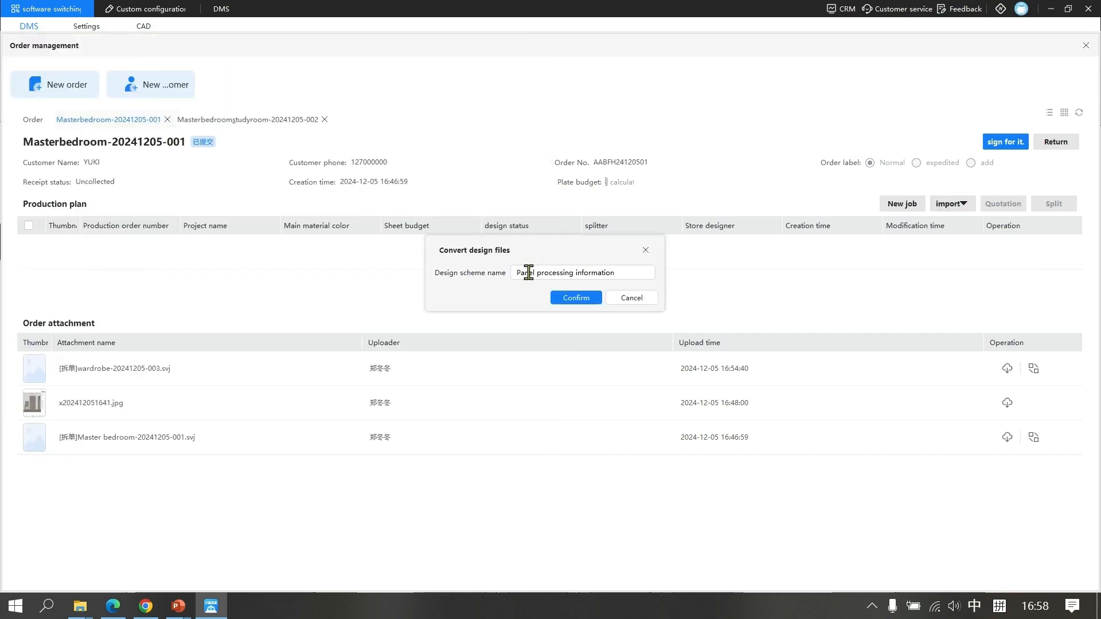
click(577, 300)
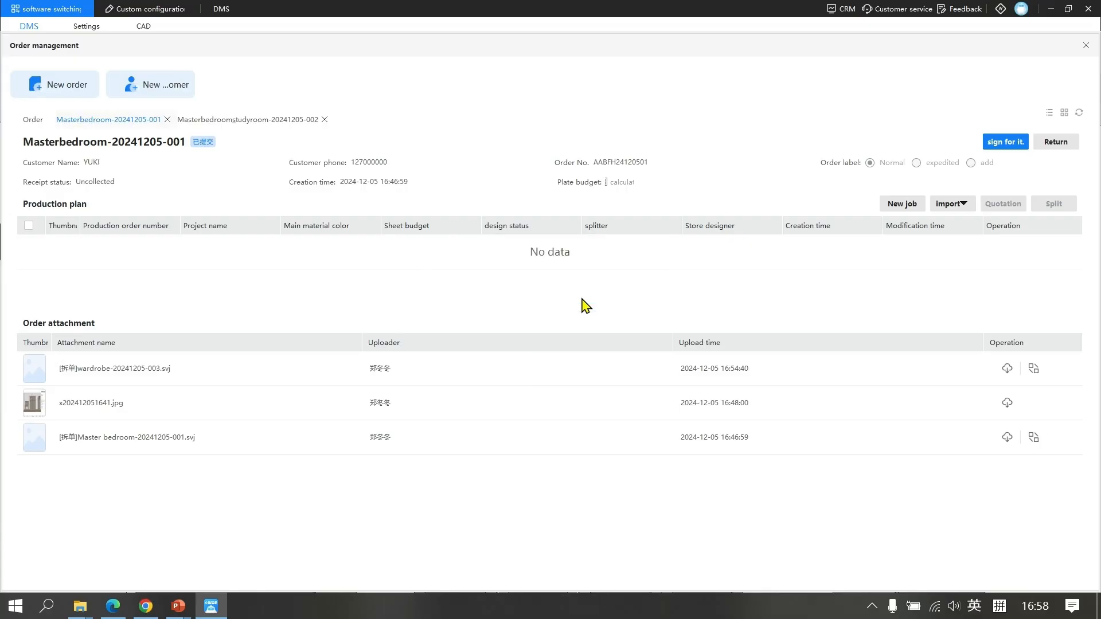